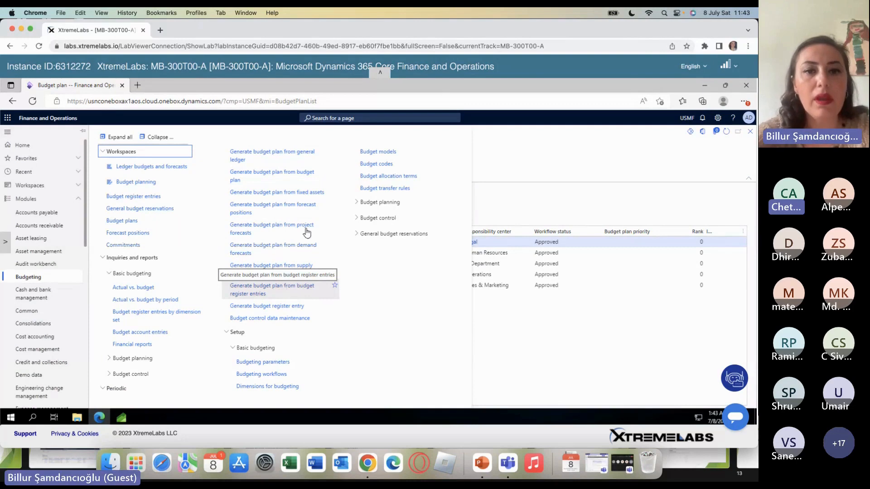
Open the Generate budget plan from general ledger form and review the available Action and Aggregate total by options
click(281, 158)
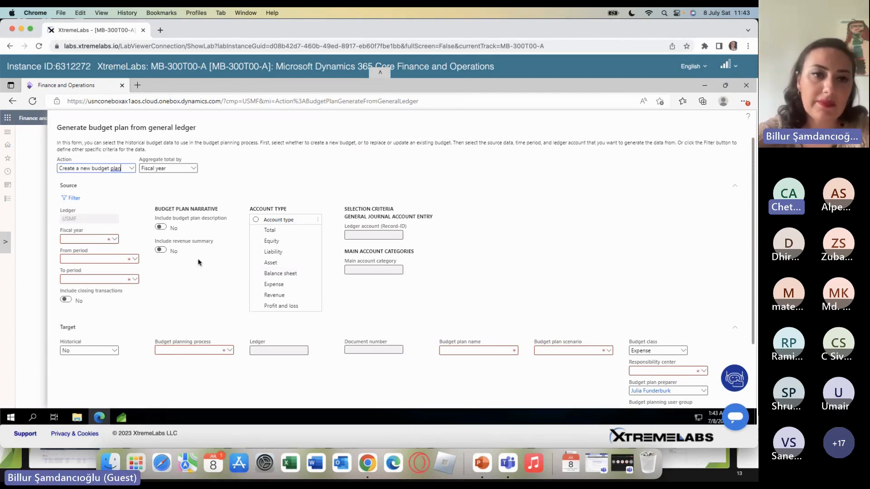
click(132, 170)
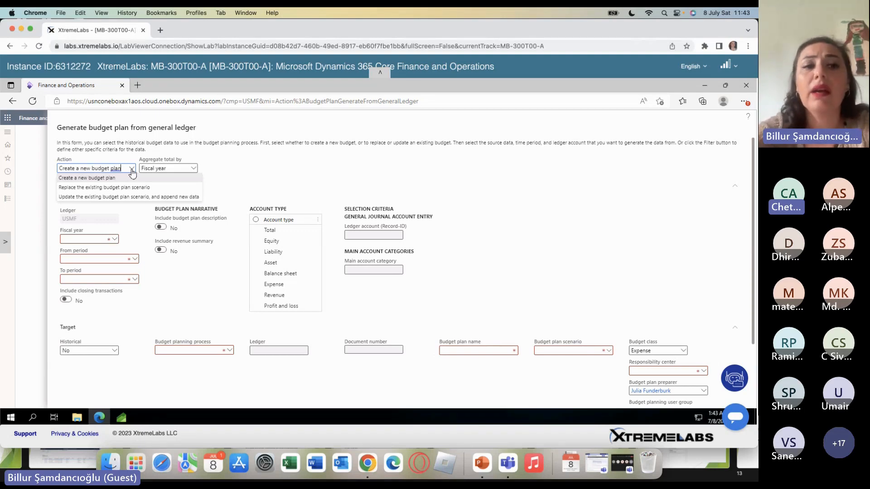
click(131, 173)
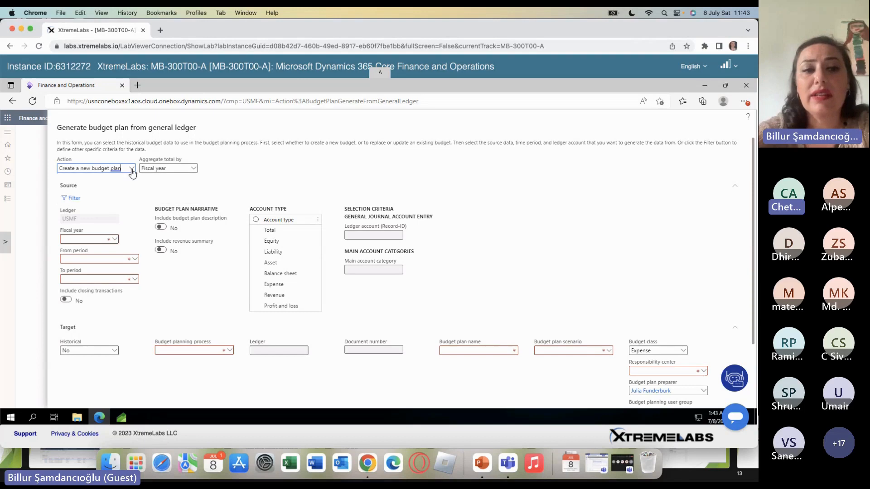
click(194, 169)
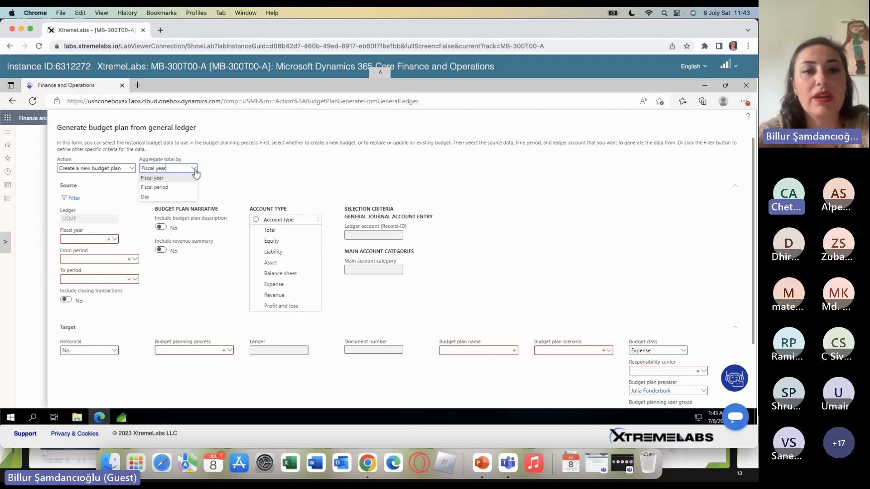
click(194, 168)
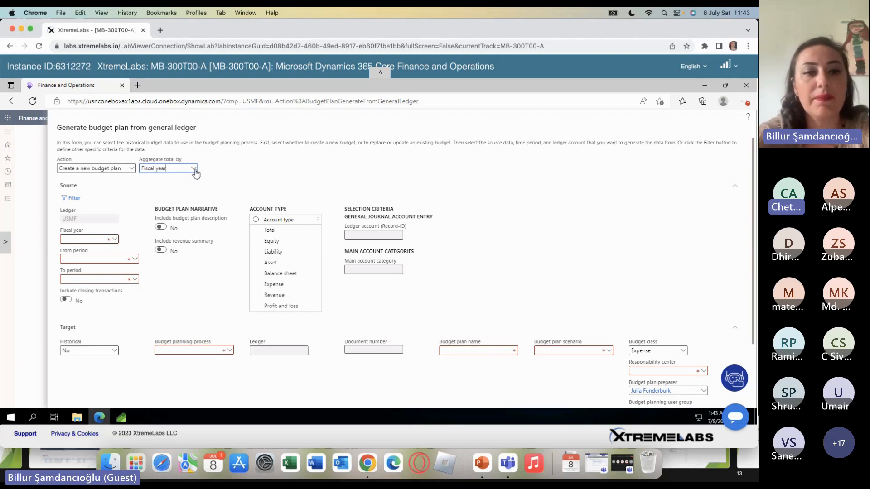
Open the source data filter to review its query ranges, and accept it with the criteria left blank
click(74, 199)
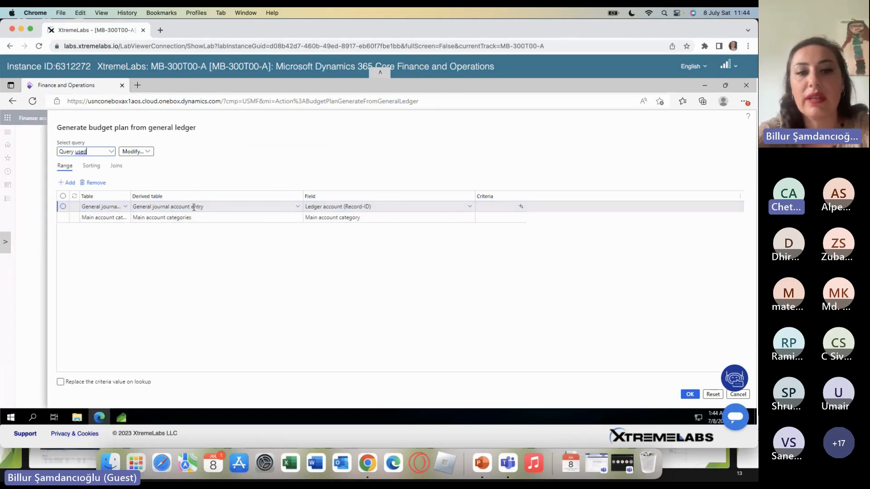
click(718, 365)
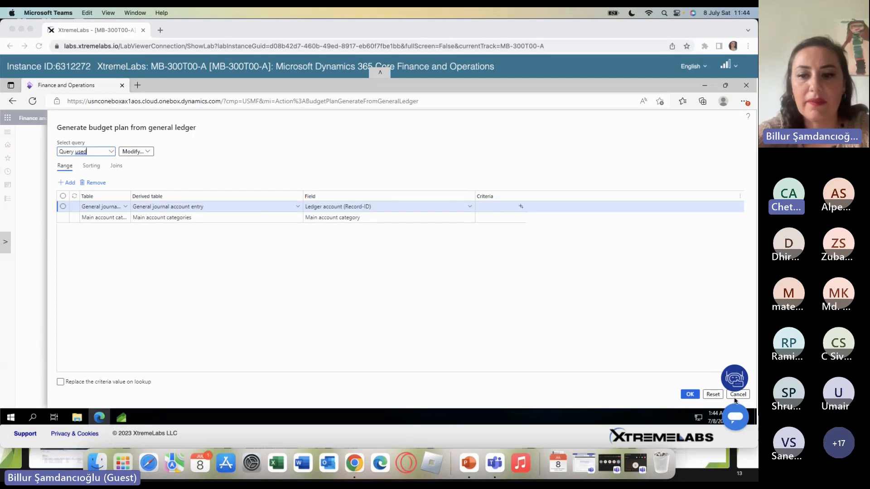
click(691, 395)
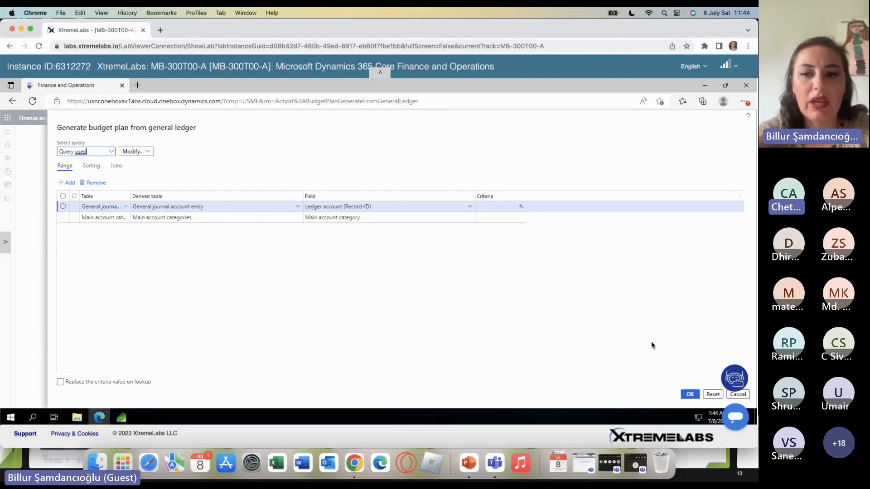
click(688, 395)
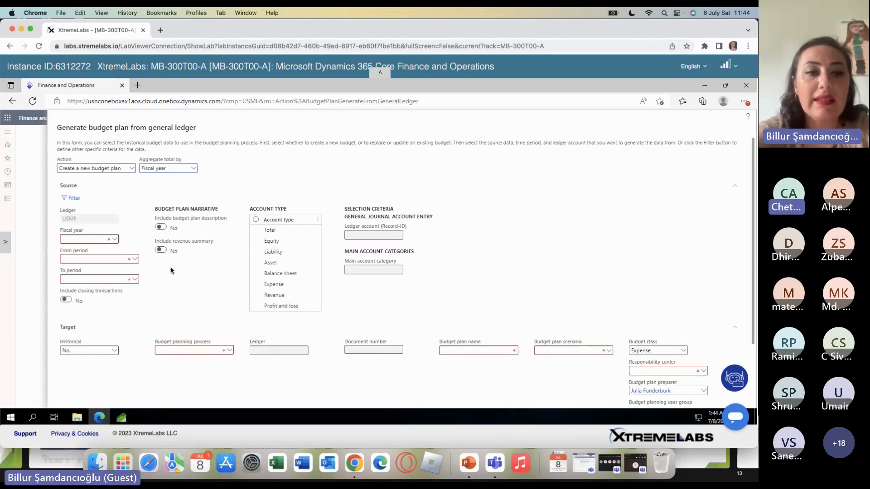
Set the source fiscal year to 2016, with the period running from April to December
click(115, 240)
click(114, 240)
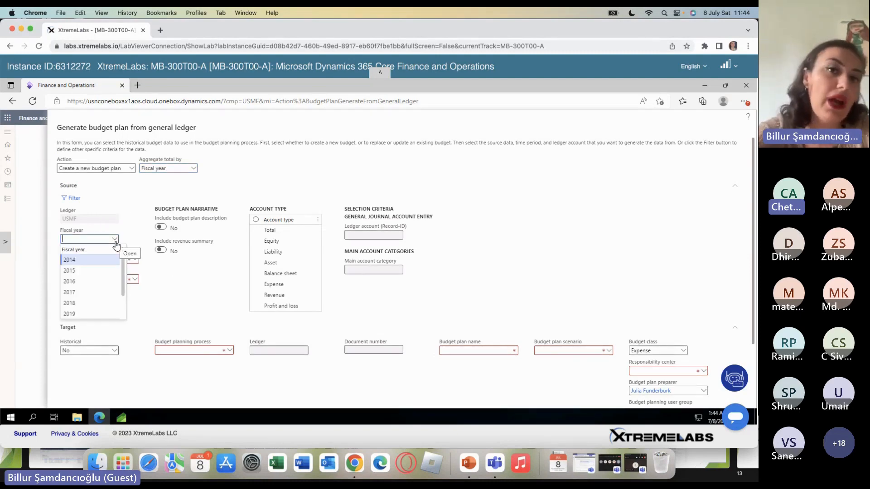
click(86, 282)
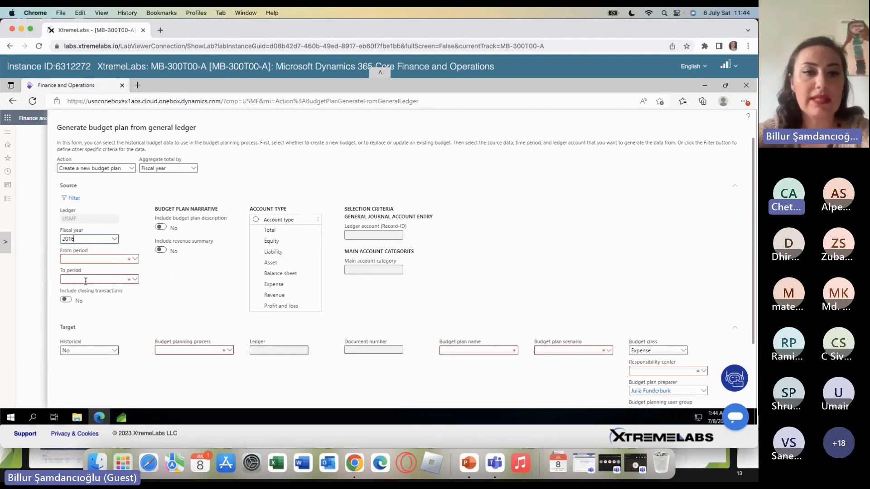
click(135, 261)
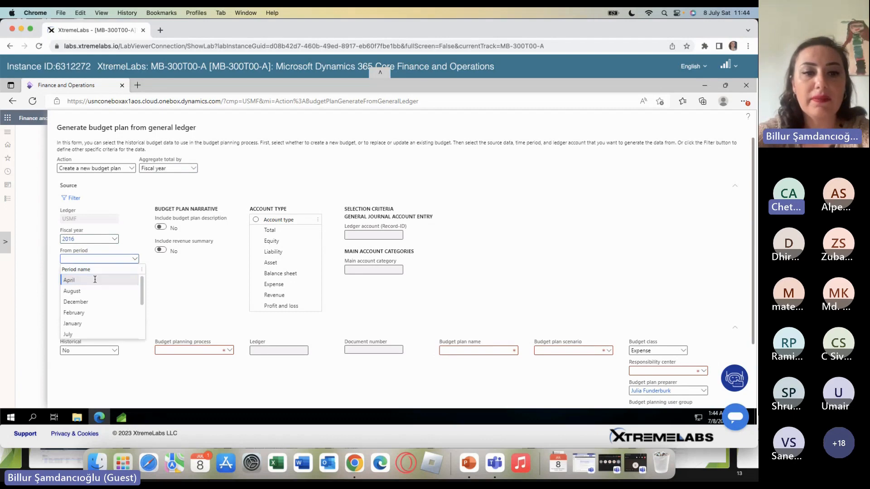
click(95, 280)
click(135, 279)
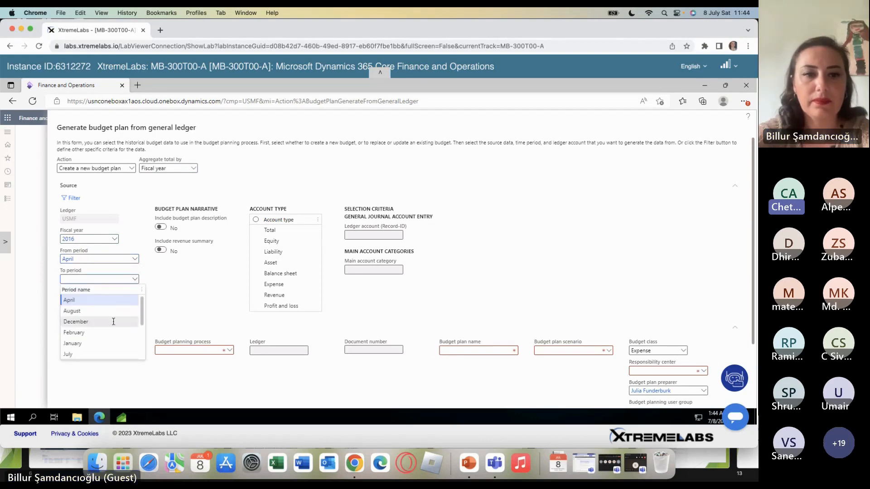
click(112, 323)
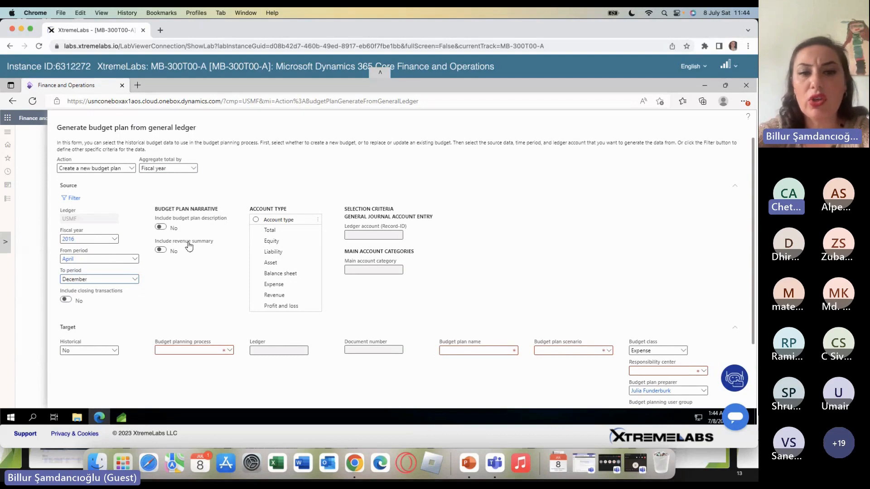
Review the account types, the target's Historical options and the generation rules down to the rounding rule
mouse_move(210, 245)
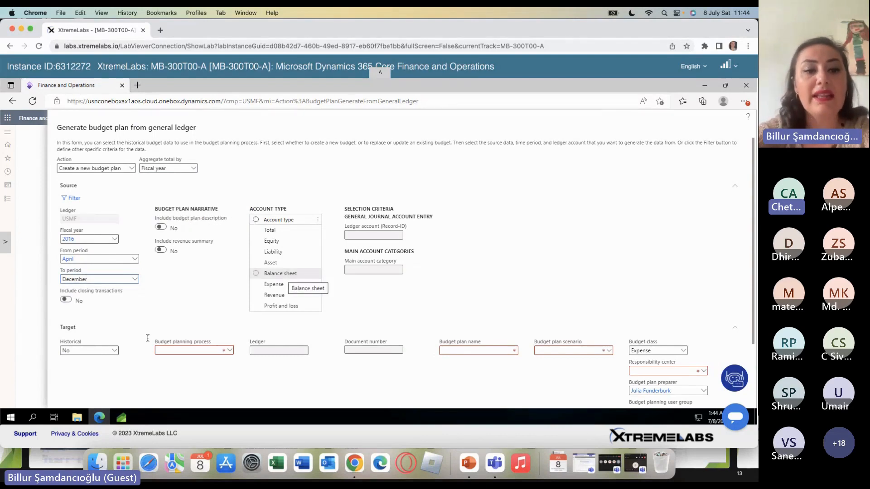
click(114, 352)
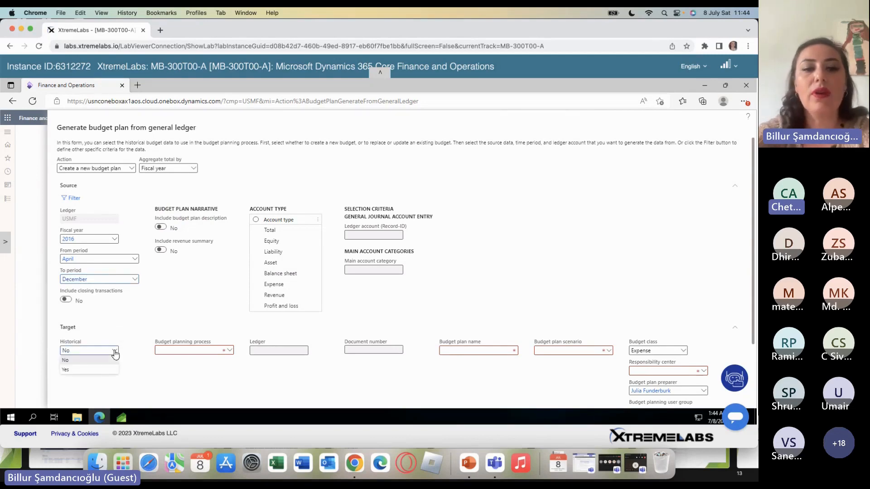
click(115, 352)
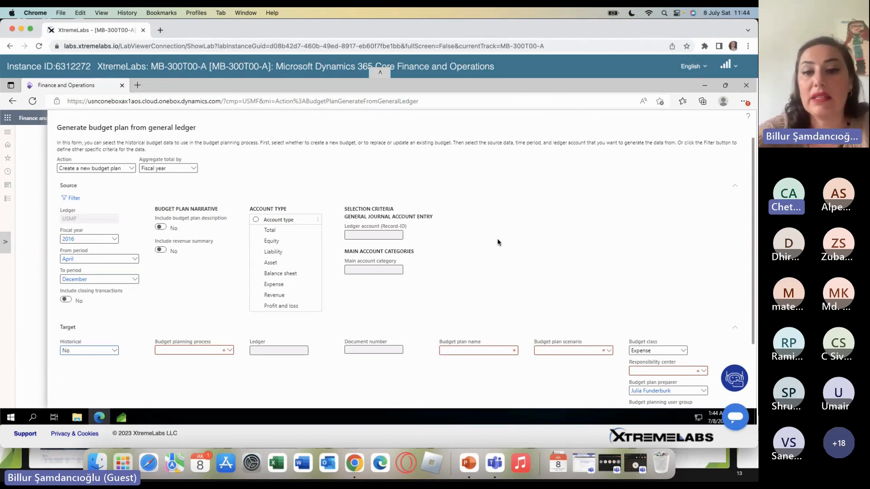
scroll(498, 242, down, 3)
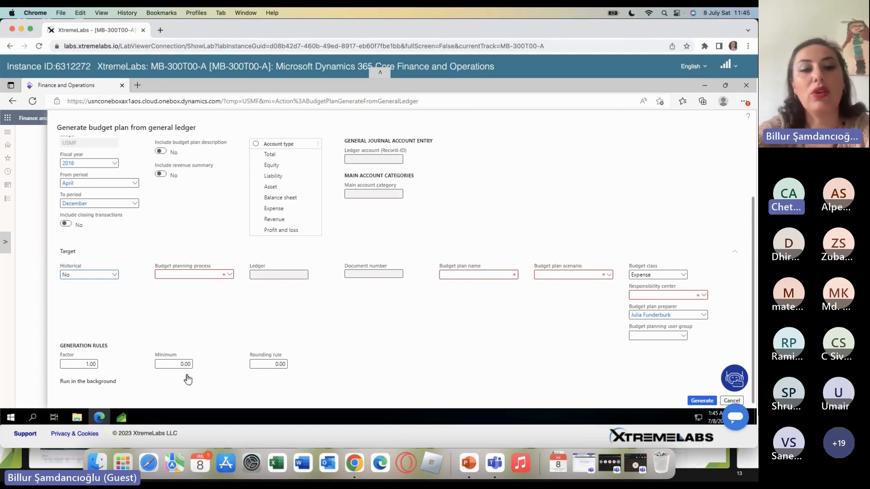
click(273, 364)
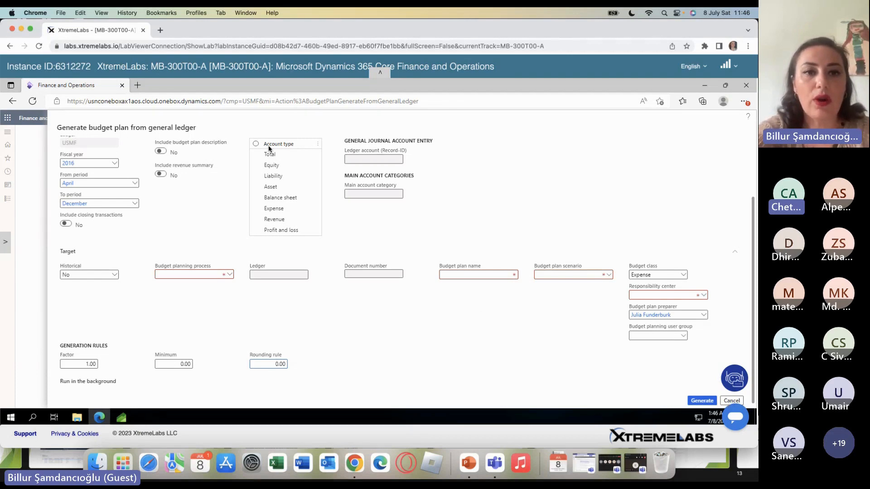
Reload the budget plan generation page to clear its entries, glance at the lab steps, and look over the emptied form
click(271, 101)
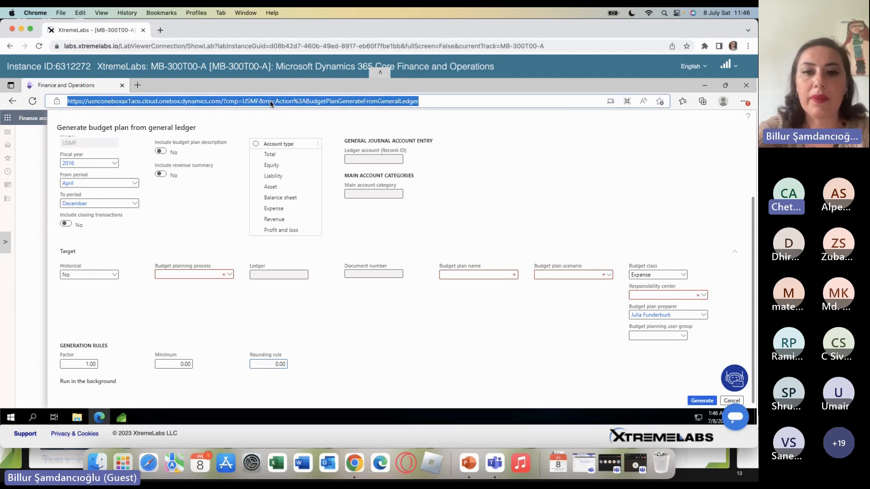
key(Return)
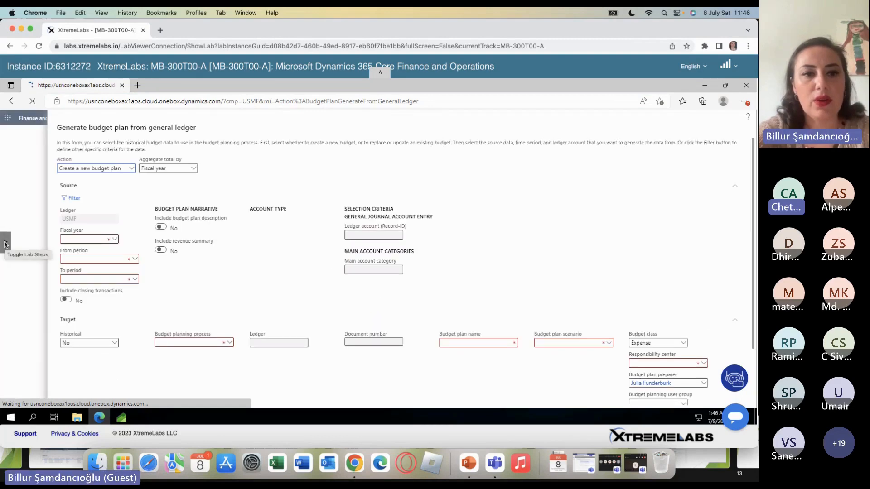
click(6, 243)
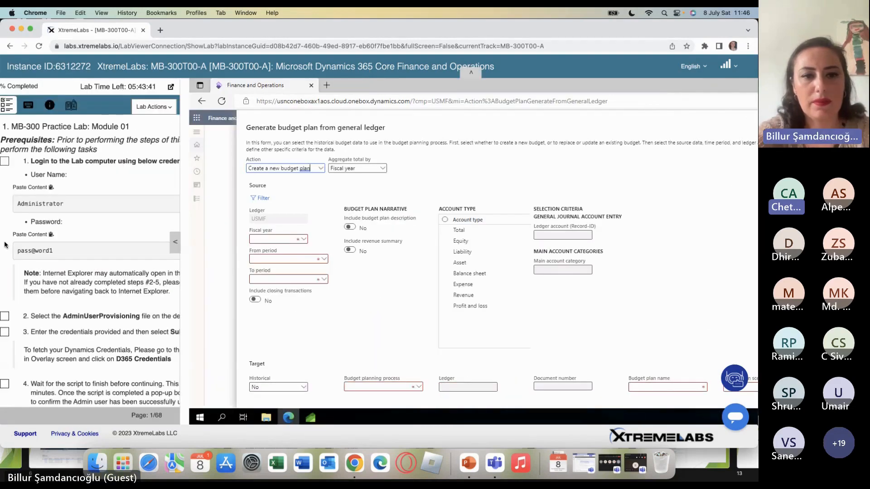
click(180, 248)
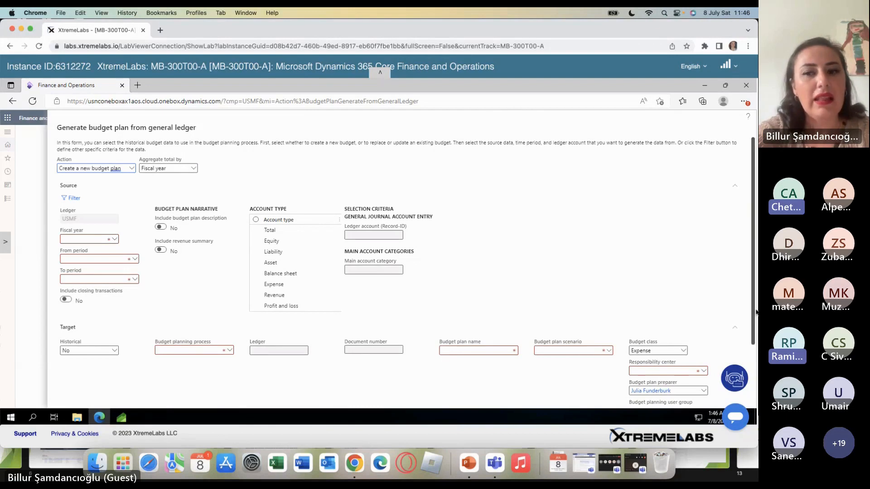
scroll(755, 308, down, 1)
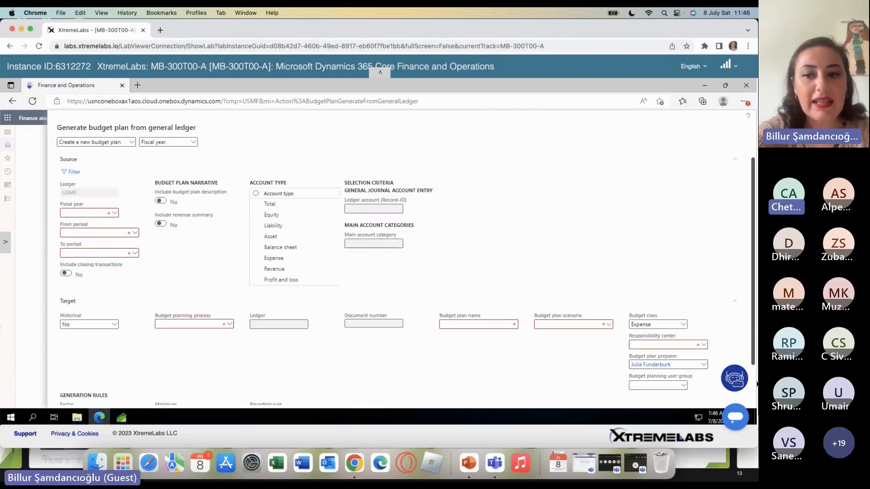
scroll(756, 384, down, 2)
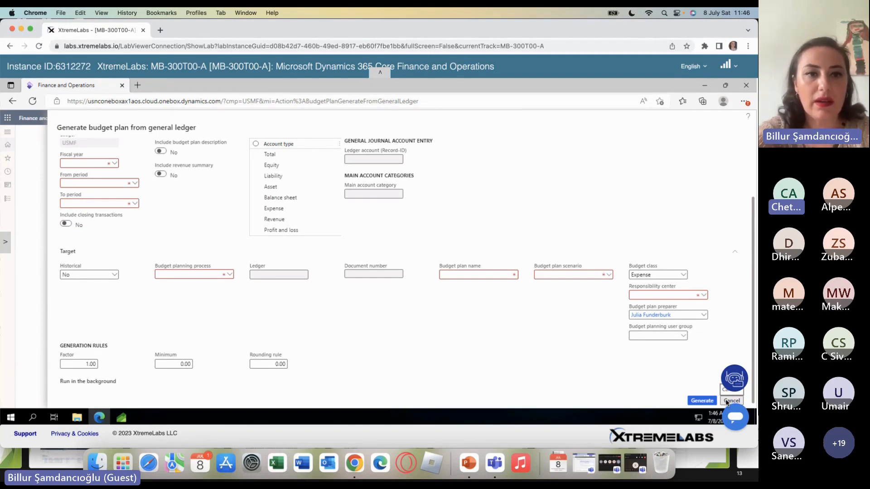
Reload the page once more and check the whole form down to its Generate and Cancel commands
click(517, 100)
key(Return)
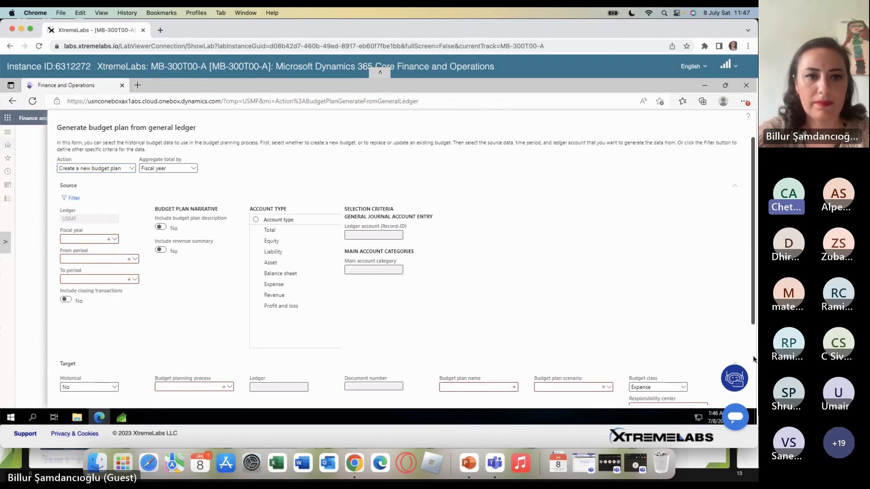
scroll(754, 360, down, 3)
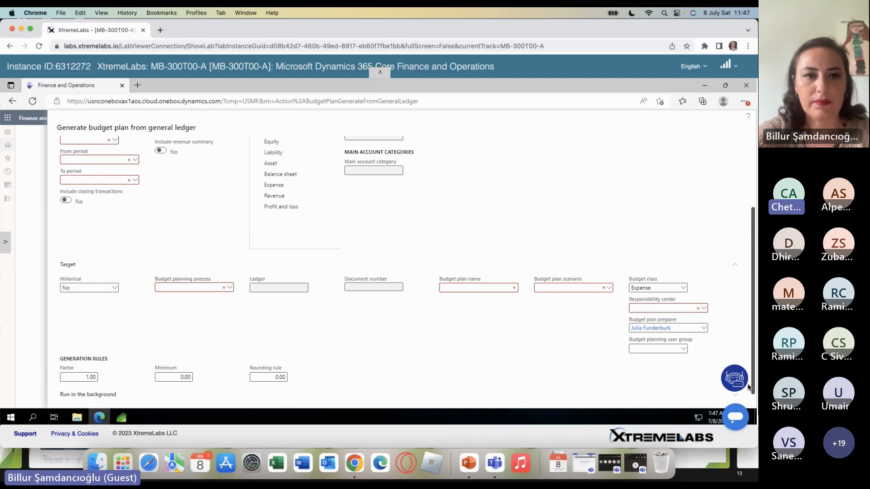
scroll(748, 388, up, 1)
scroll(742, 400, down, 1)
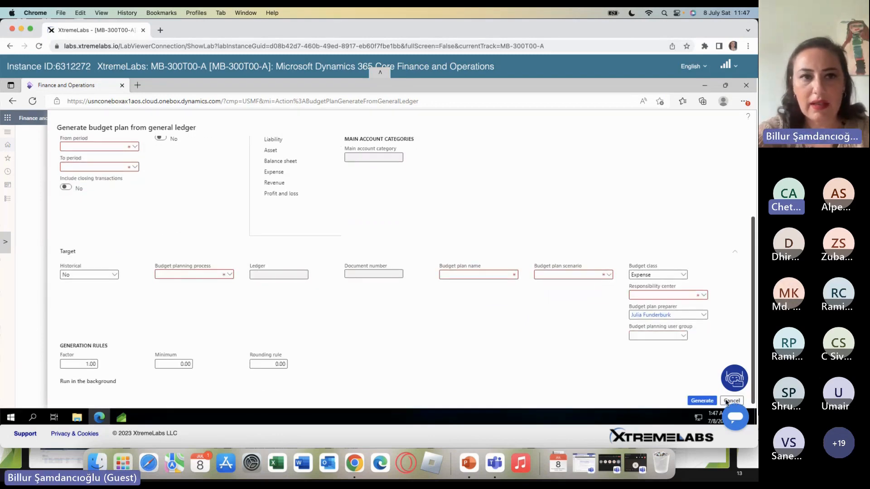
scroll(378, 225, up, 3)
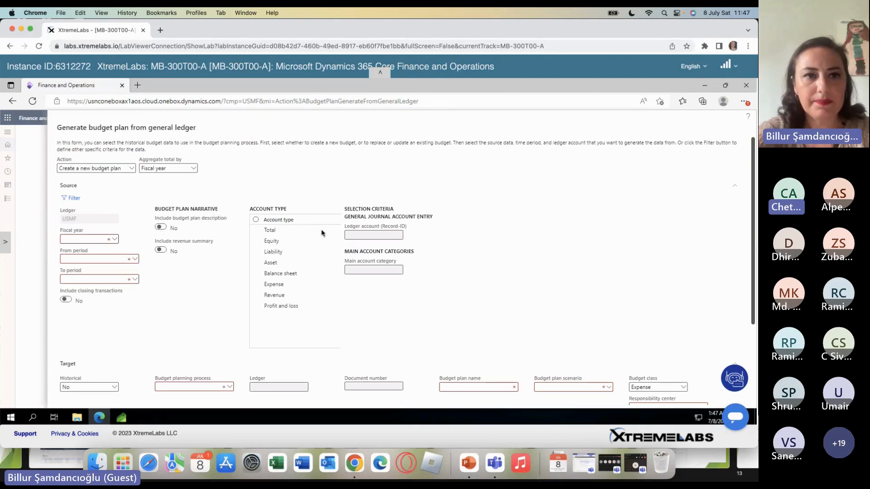
Reconnect to the lab session and sign in as Administrator with the account password from the lab steps, then hide those steps
click(9, 47)
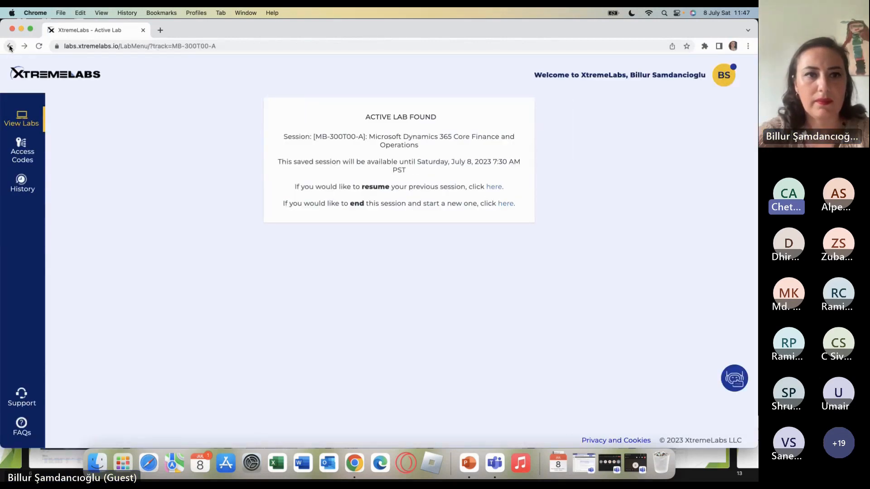
click(26, 49)
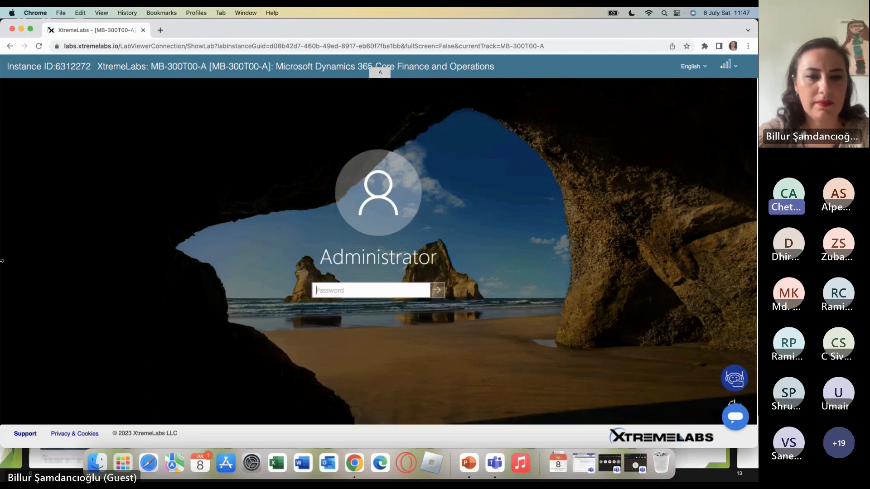
click(10, 244)
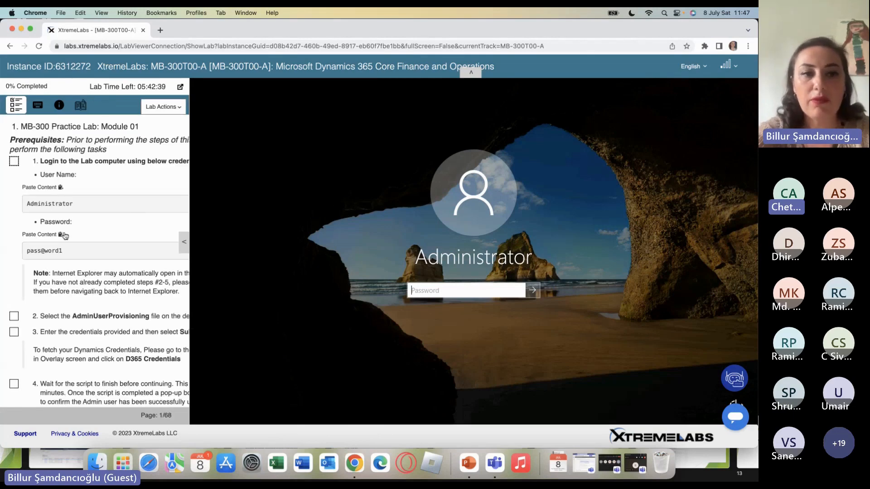
click(60, 234)
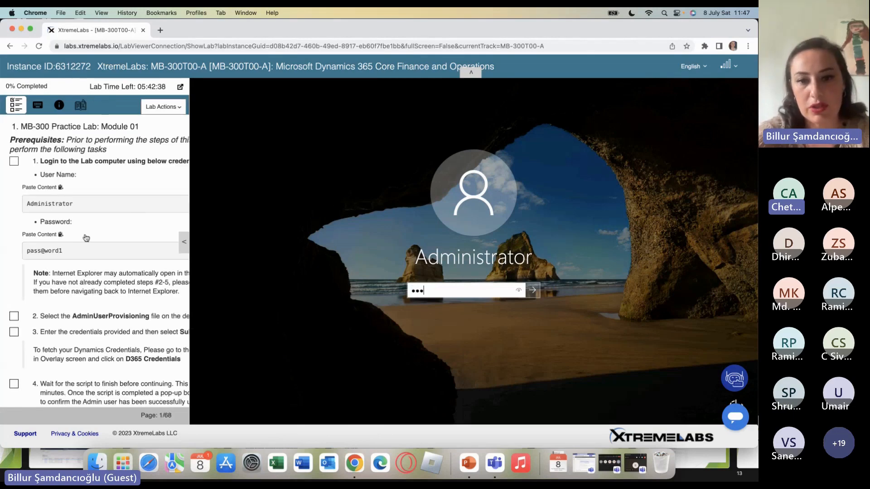
click(532, 291)
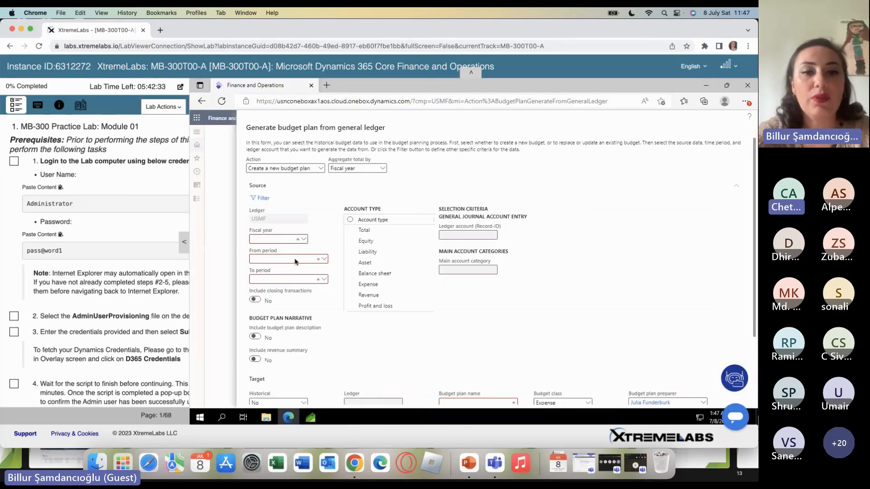
click(184, 242)
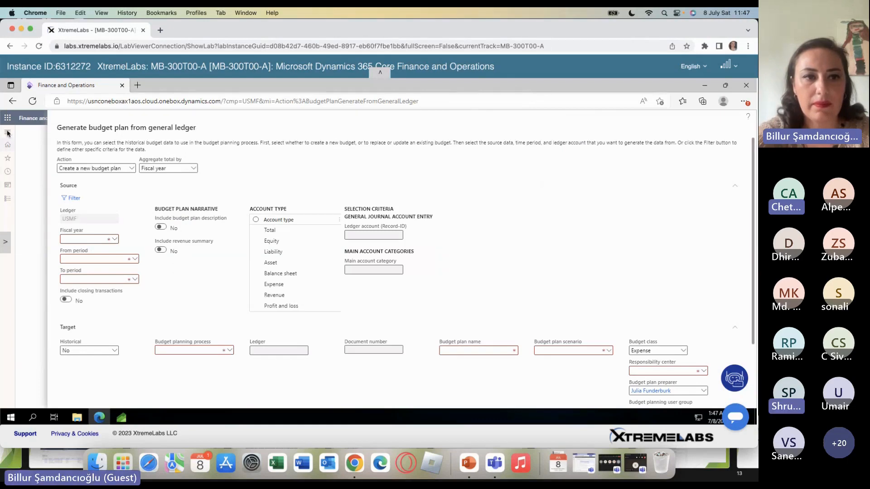
click(5, 242)
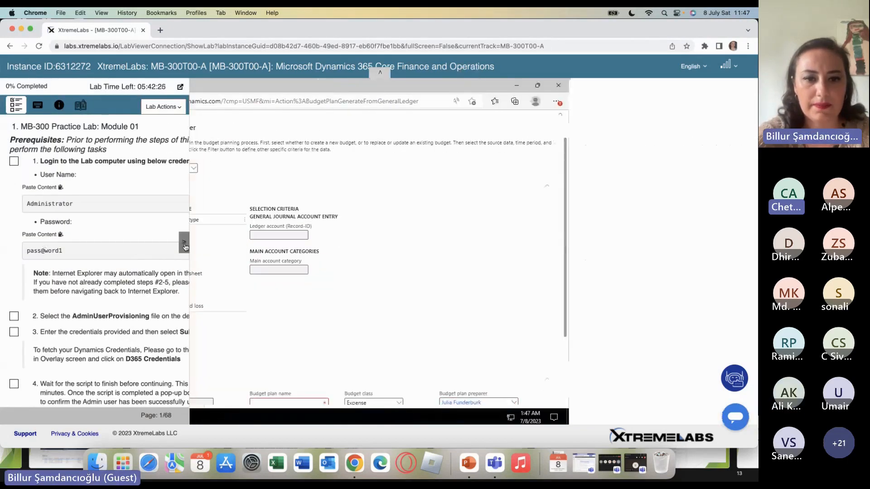
click(184, 246)
Set the source to fiscal year 2014, with April as both the from period and the to period
drag(751, 293, 752, 360)
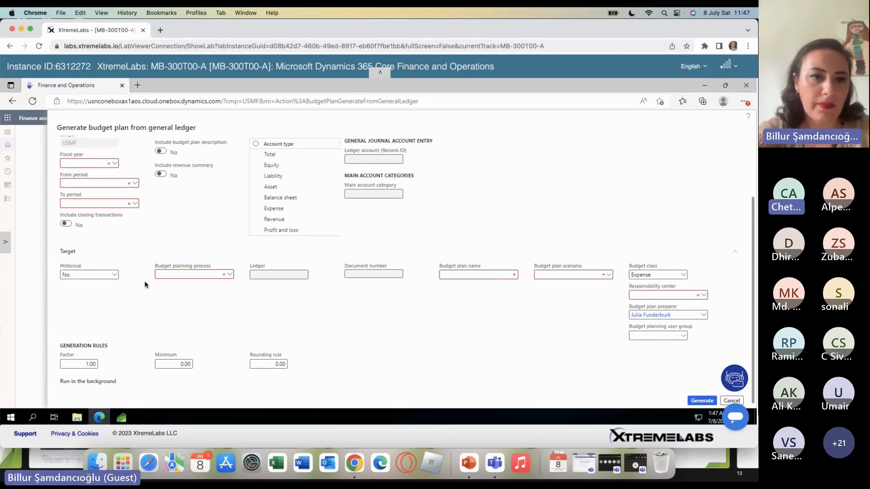
click(115, 163)
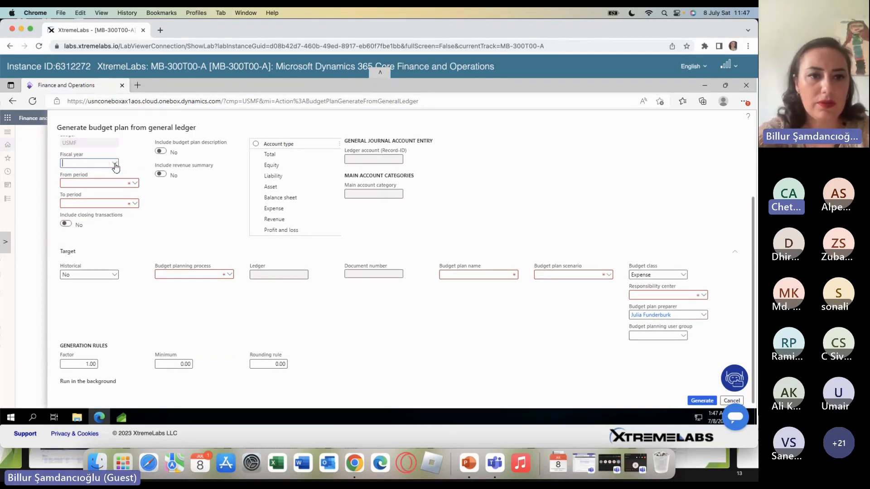
click(97, 184)
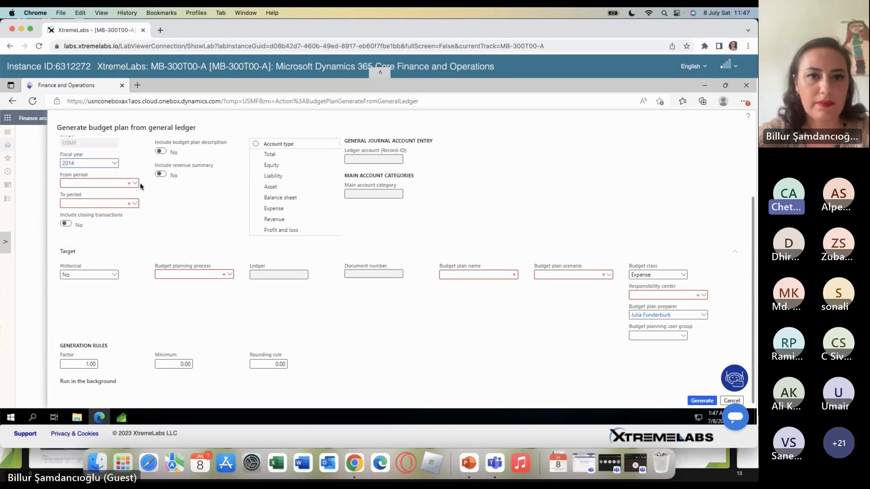
click(135, 184)
click(123, 205)
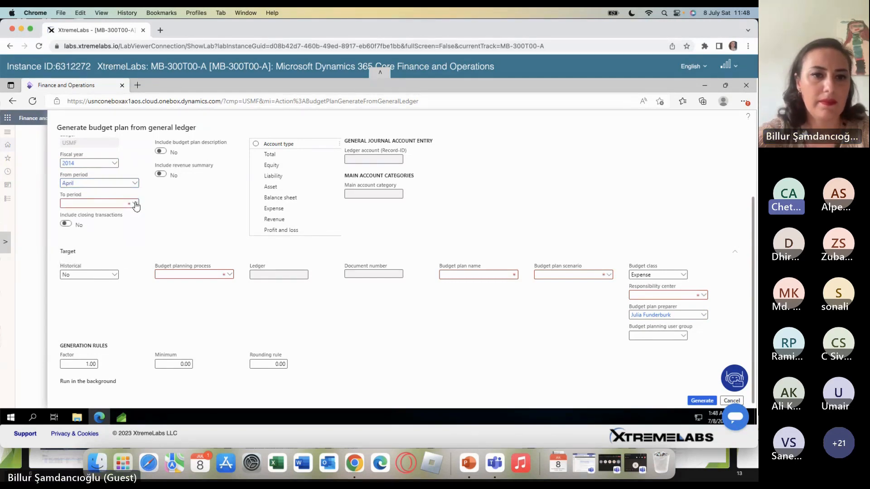
click(136, 204)
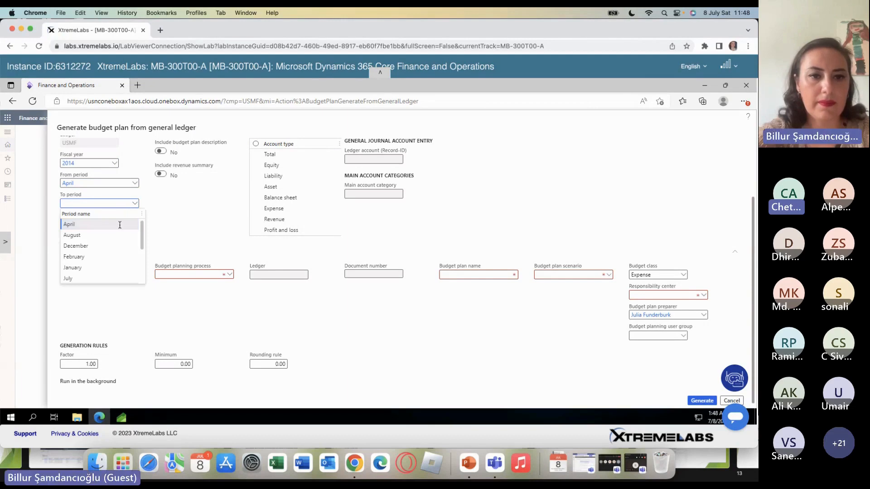
click(120, 224)
Set the target to the Current year forecast budget planning process, plan name bpl and the Actuals budget plan scenario
click(230, 280)
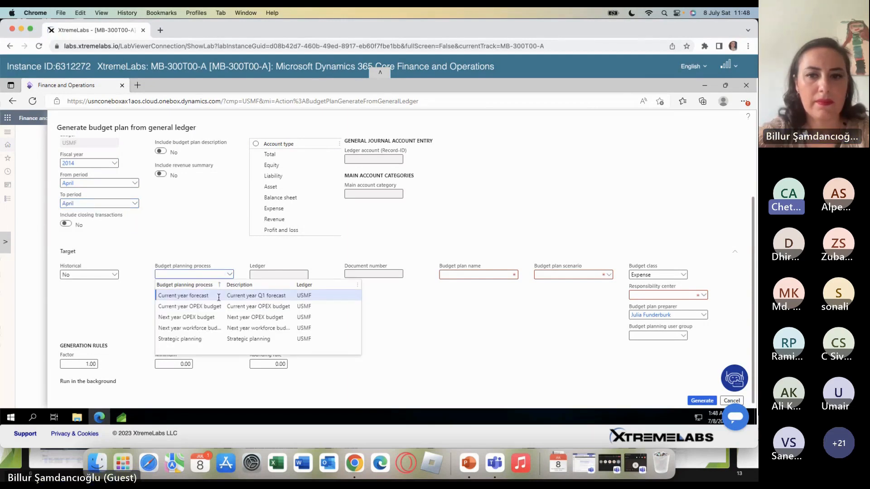
click(219, 296)
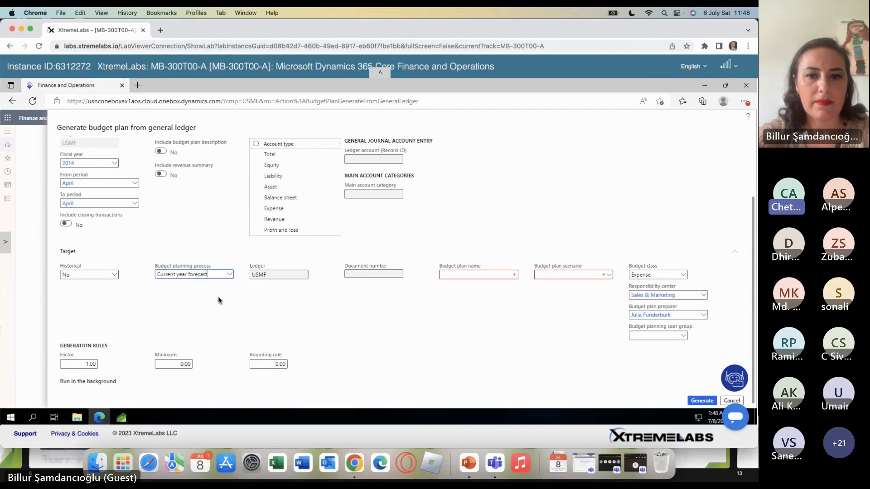
click(497, 275)
text(bpl)
key(Tab)
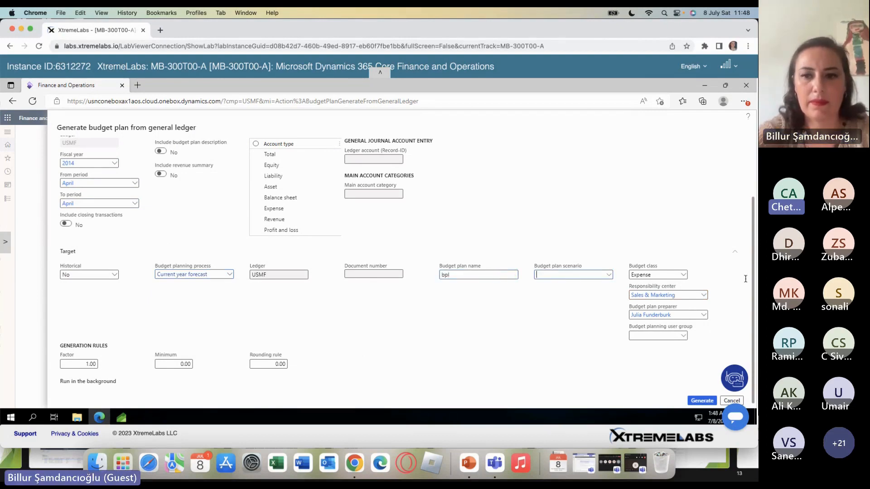
click(609, 276)
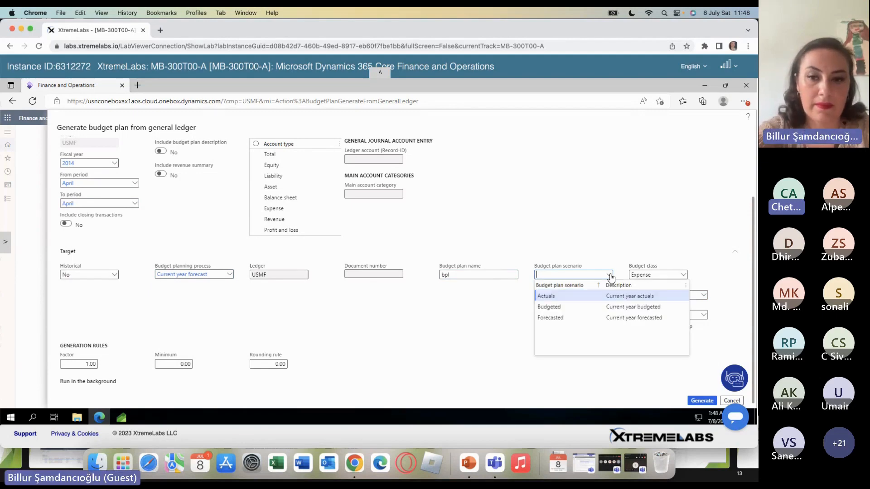
click(581, 295)
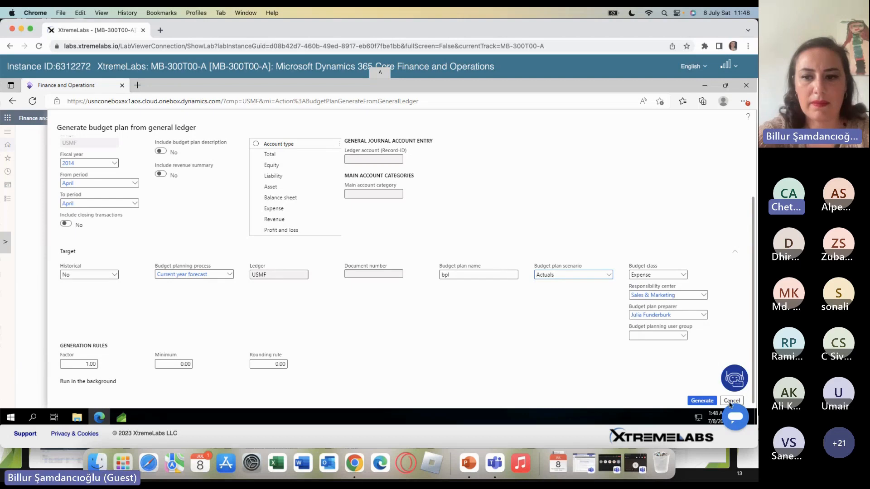
Try to generate the budget plan, first without an account type and again with the Total account type selected
click(702, 401)
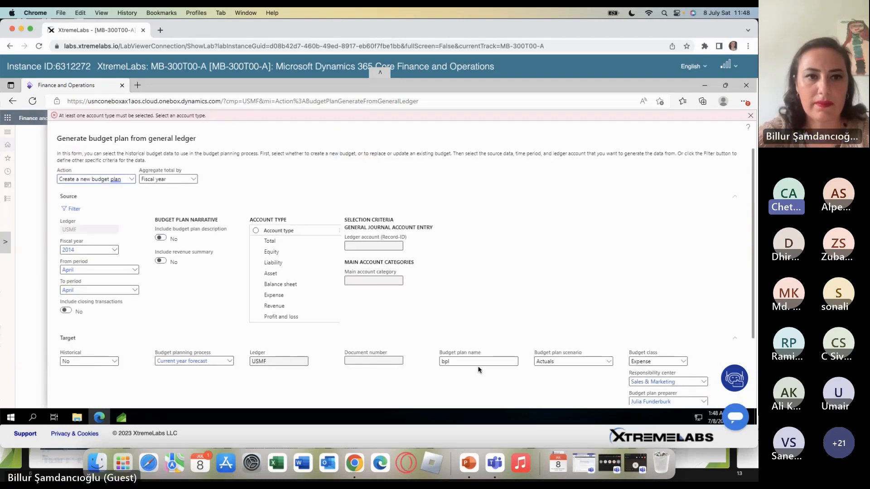
click(751, 119)
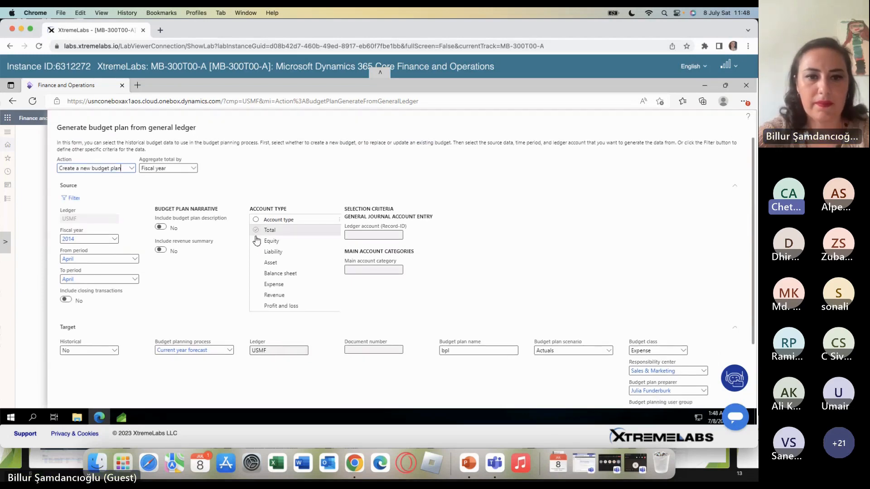
click(257, 232)
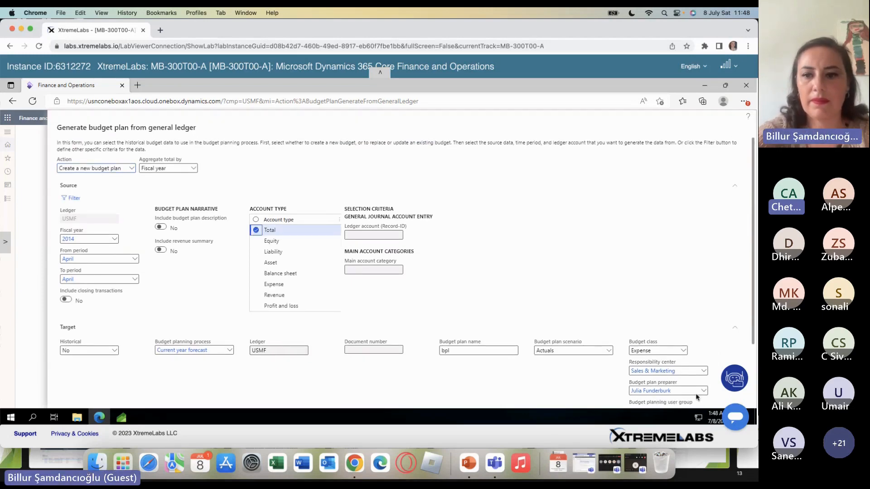
click(717, 334)
click(706, 364)
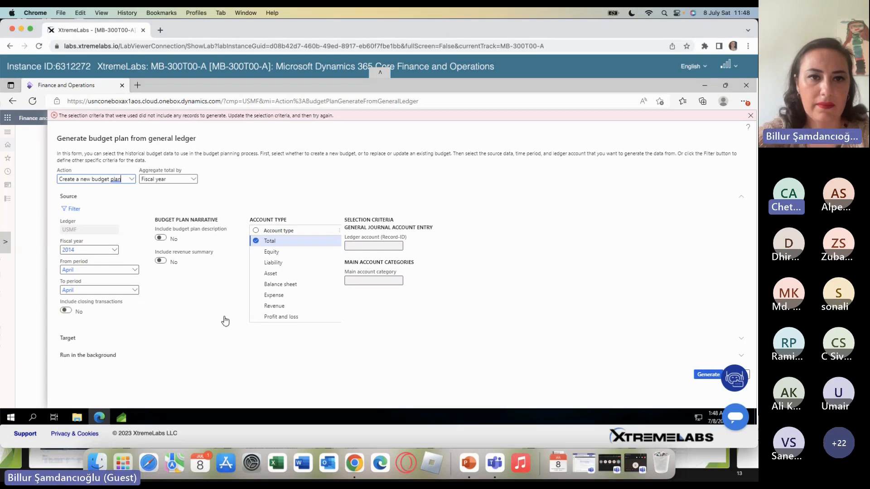
Try to generate the budget plan with all account types selected, and cancel the general ledger form
click(256, 232)
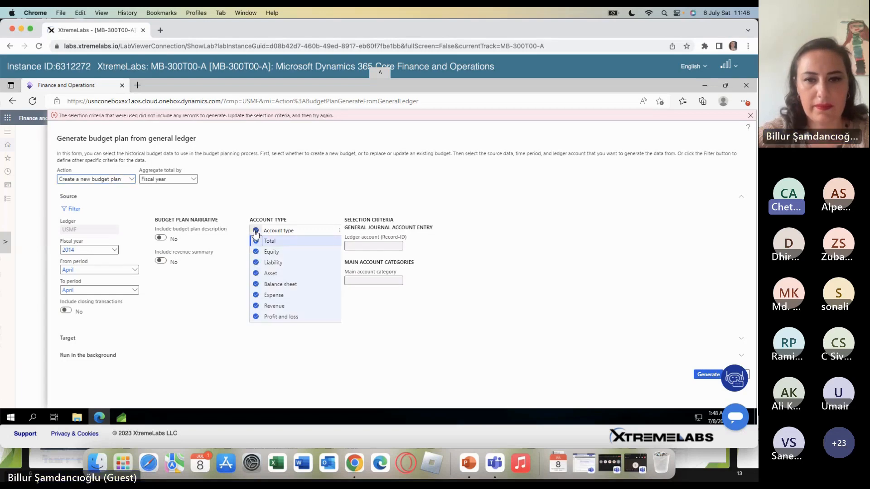
click(705, 374)
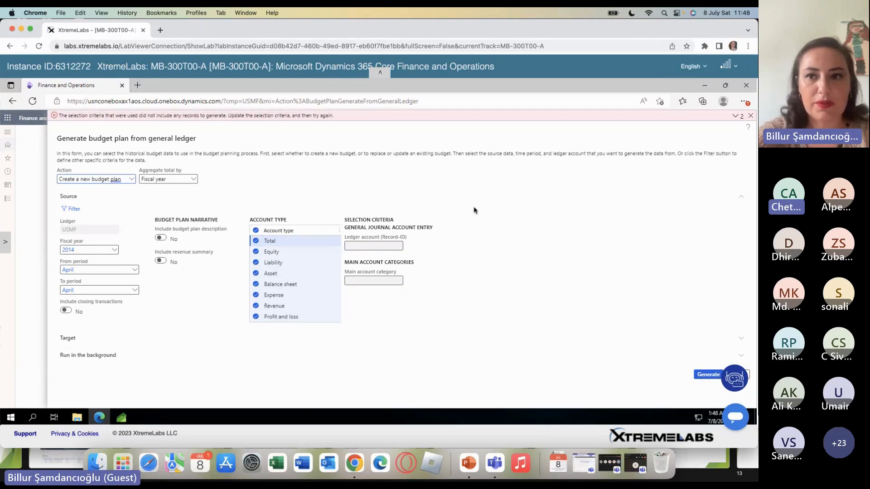
click(752, 117)
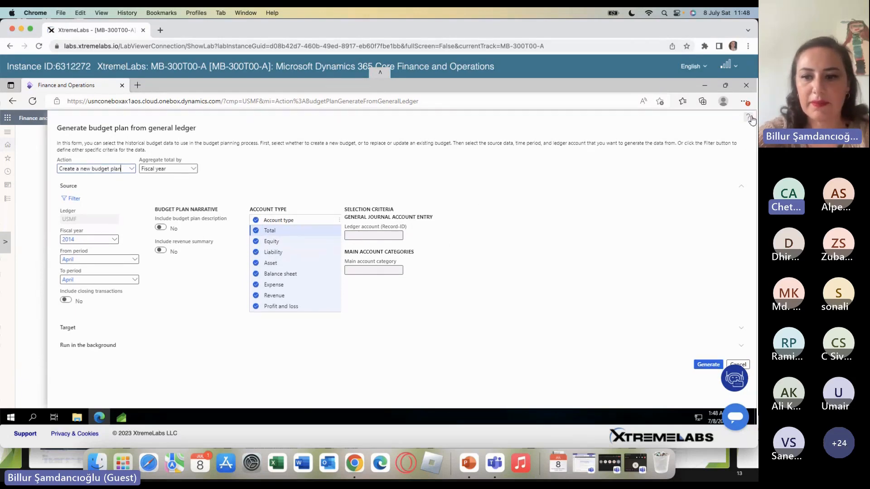
click(745, 365)
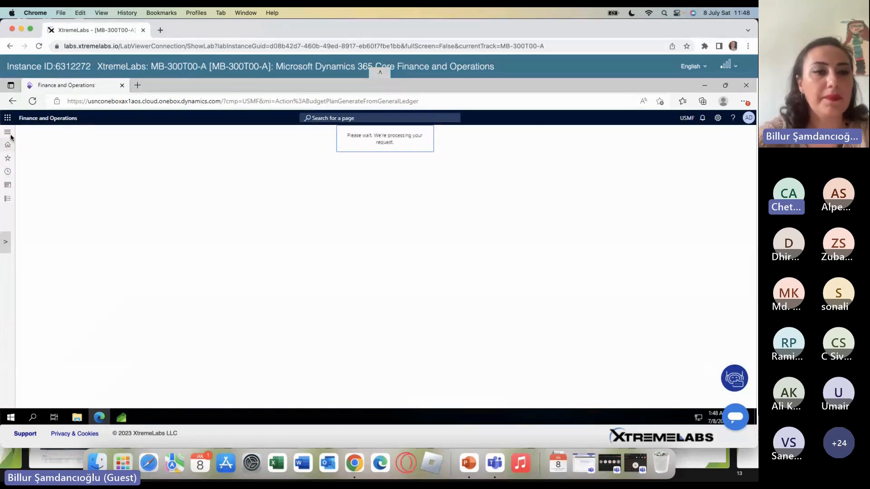
Open the Generate budget plan from budget register entries form in the Budgeting module
click(9, 133)
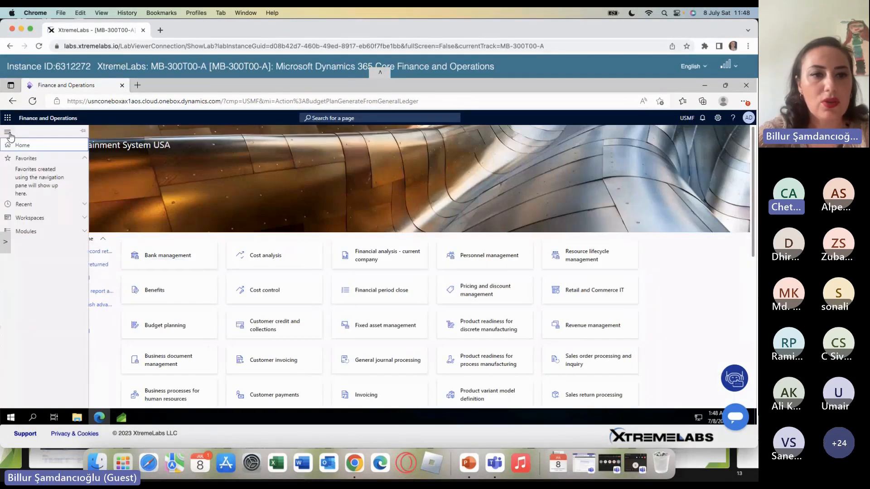
click(36, 236)
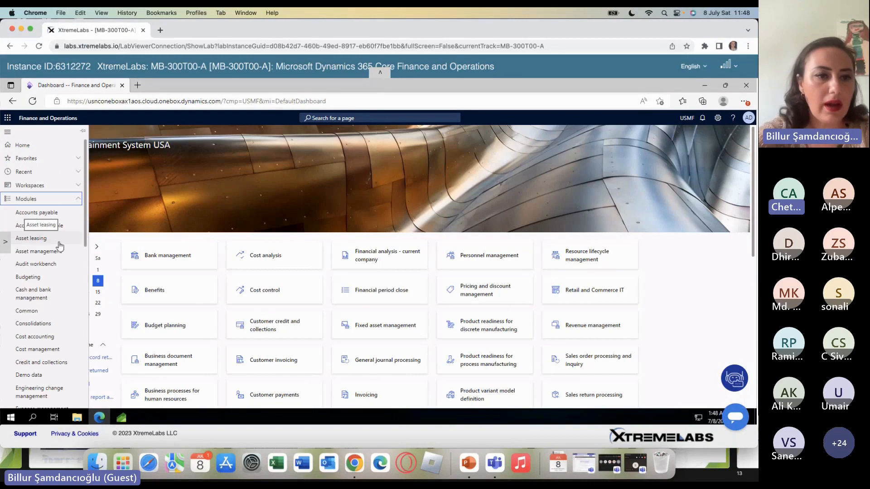
click(47, 279)
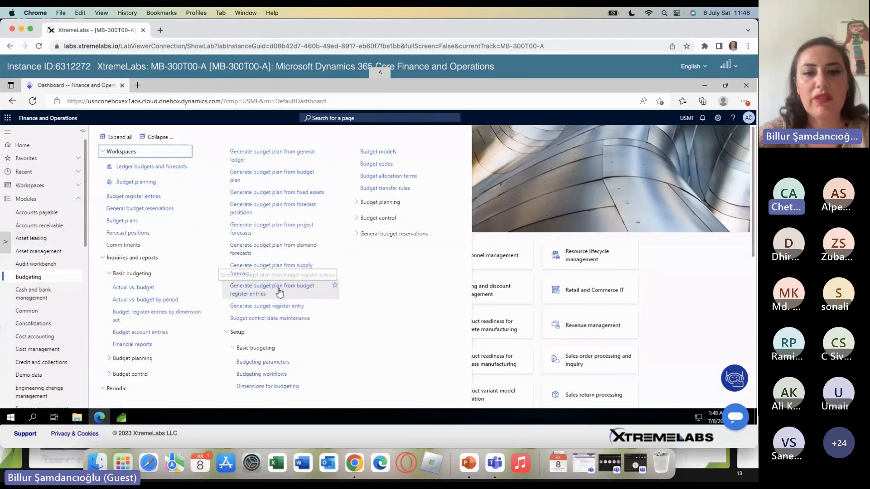
click(303, 295)
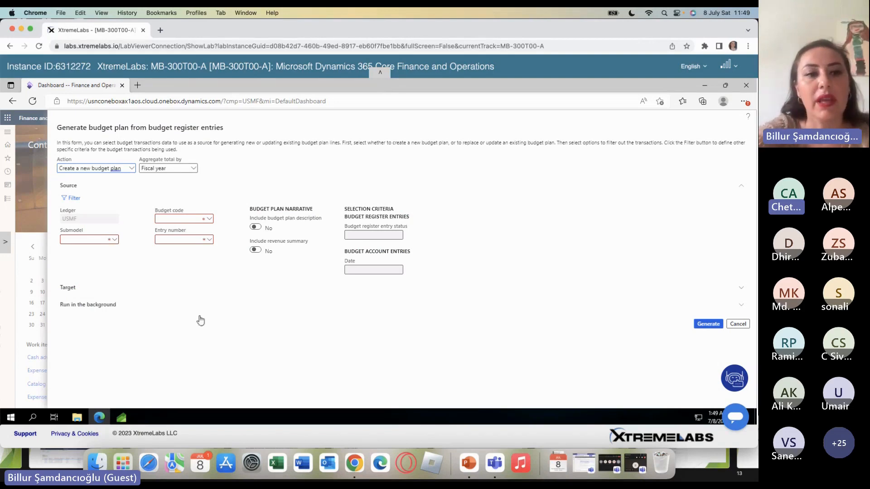
Review the Action and Submodel options, and expand the Target settings to see them down to the generation rules
click(131, 171)
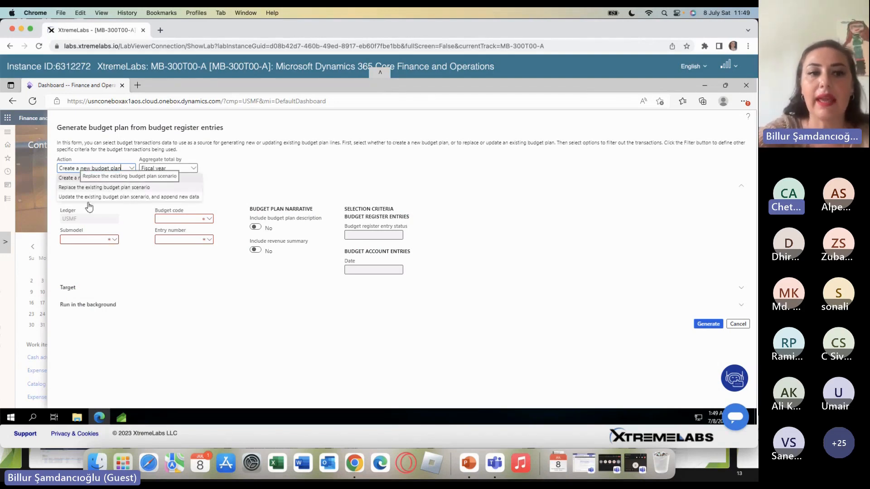
click(114, 240)
click(114, 241)
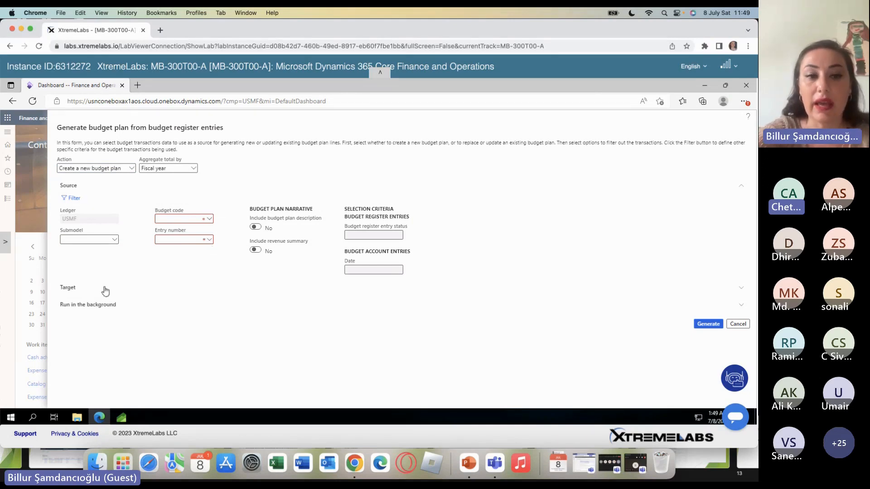
click(107, 291)
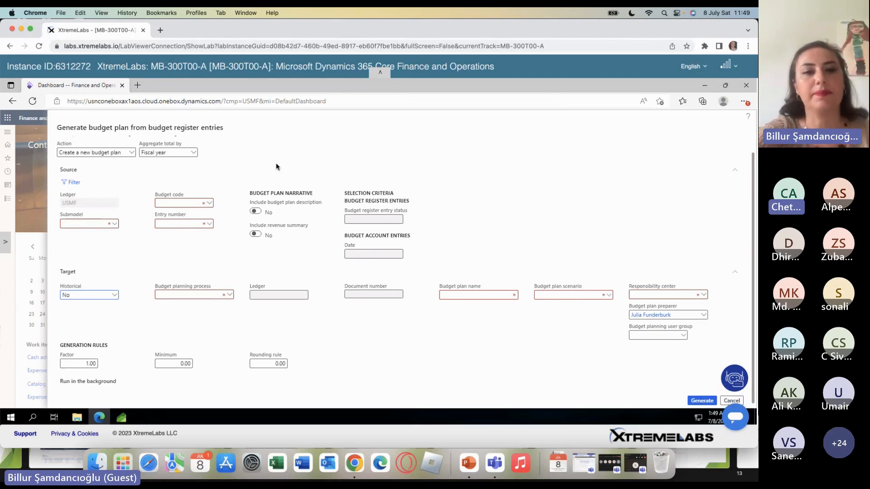
Set the source to submodel FY2015, budget code Adjustment and entry number USMF000001
click(116, 227)
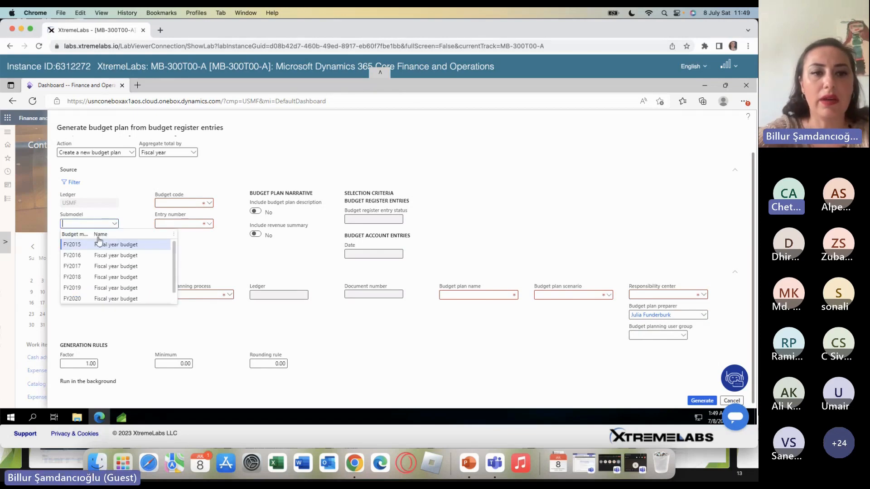
click(98, 245)
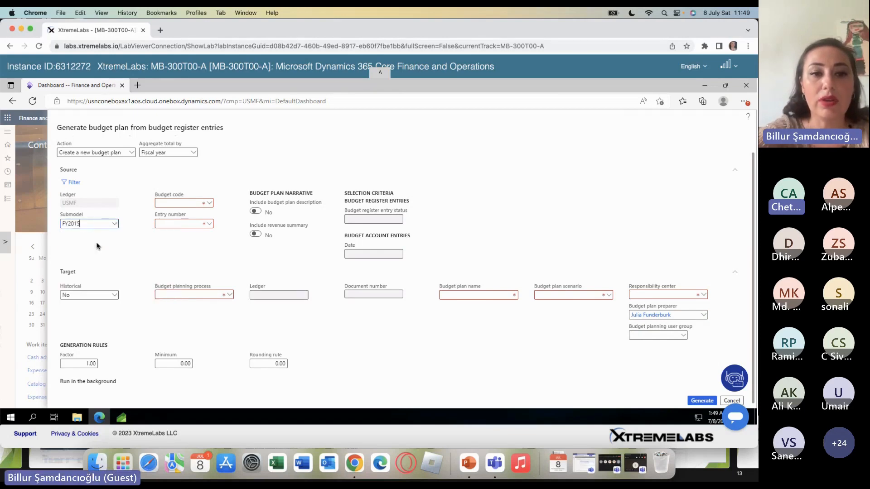
click(211, 209)
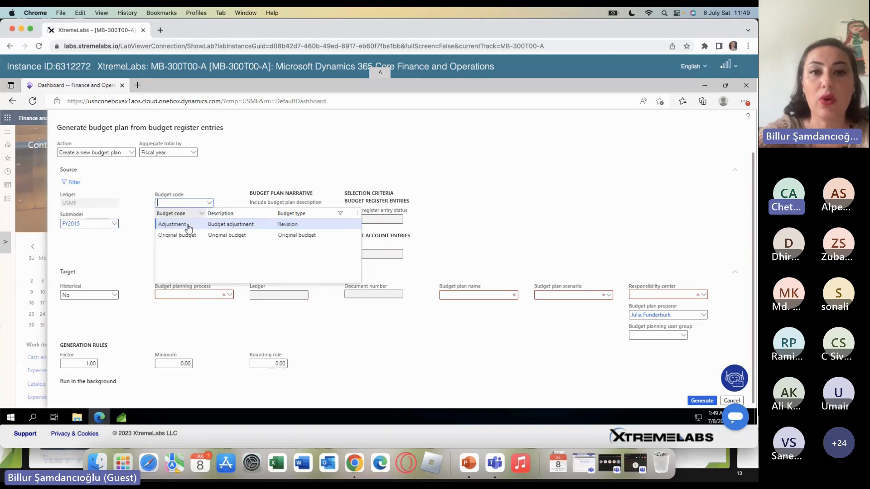
click(188, 224)
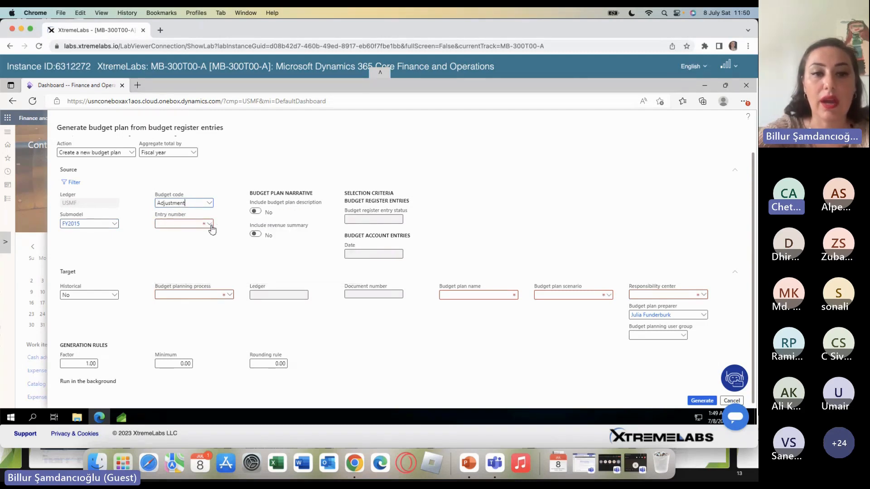
click(210, 225)
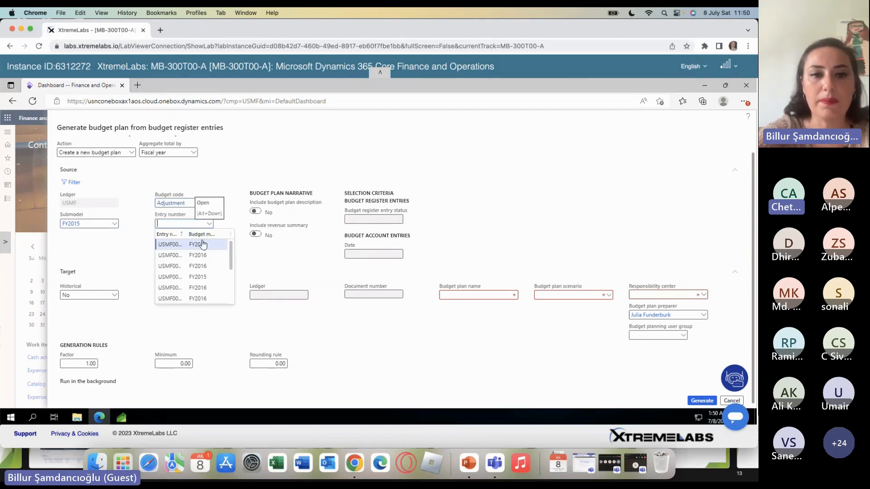
click(202, 245)
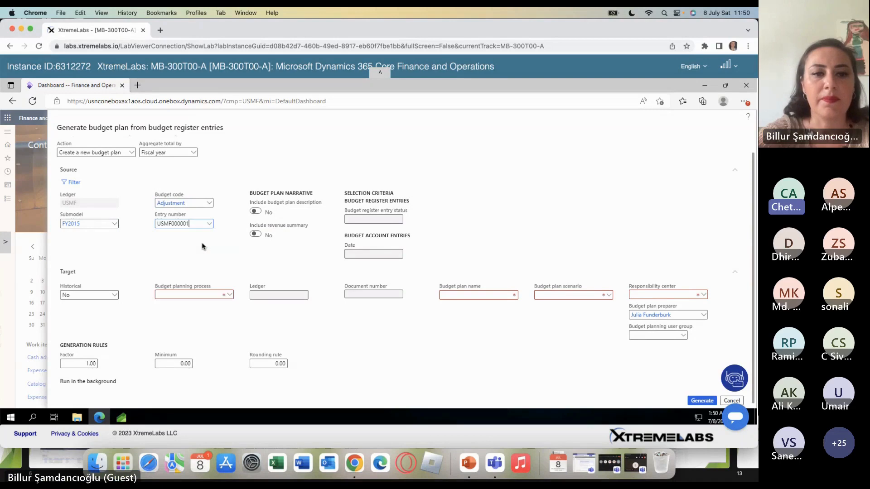
Set the target to budget planning process Current year forecast, budget plan name bpl and budget plan scenario Actuals
click(230, 294)
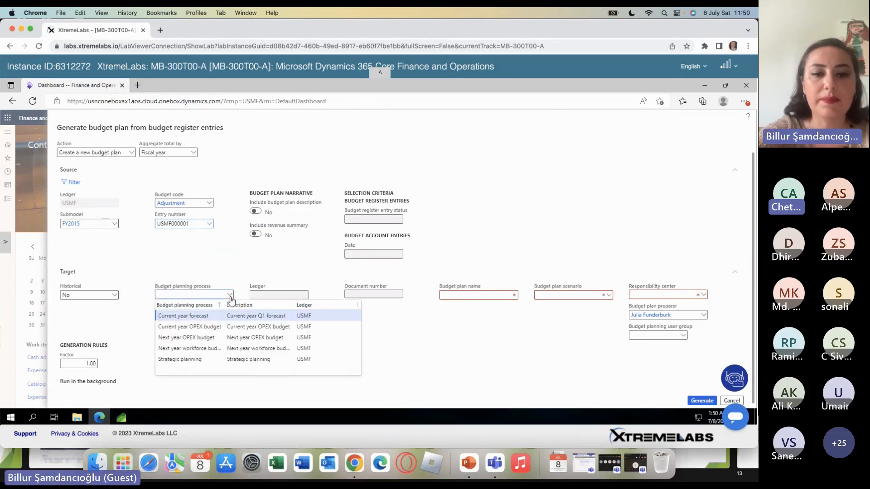
click(209, 319)
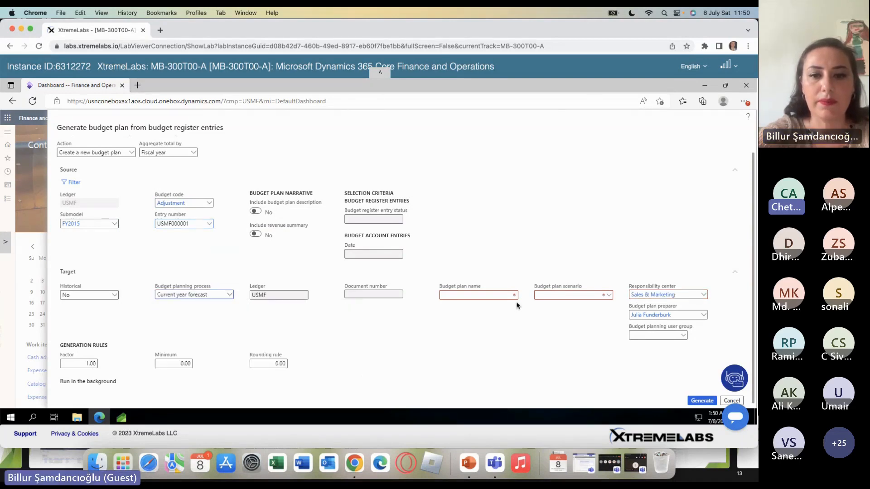
click(502, 295)
text(bpl)
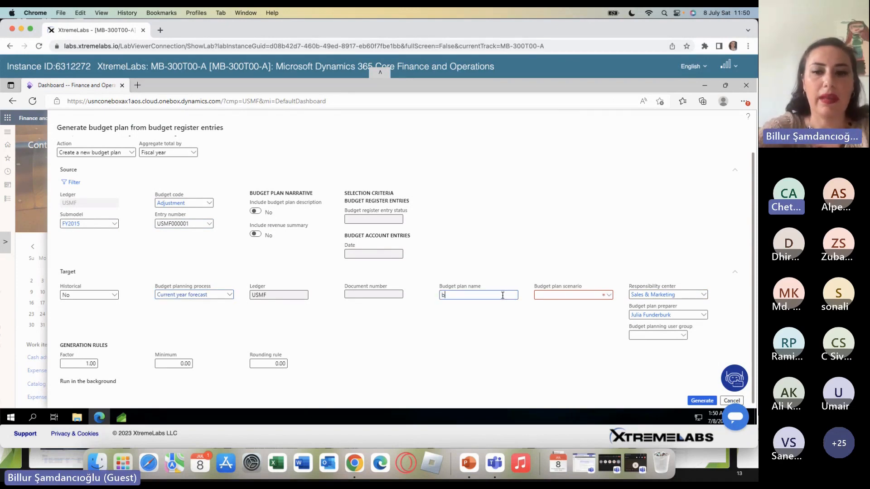
key(Tab)
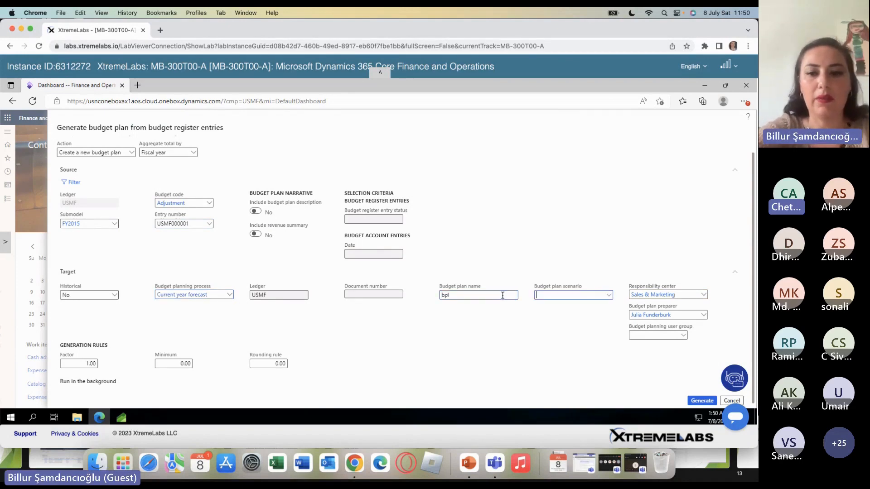
click(609, 296)
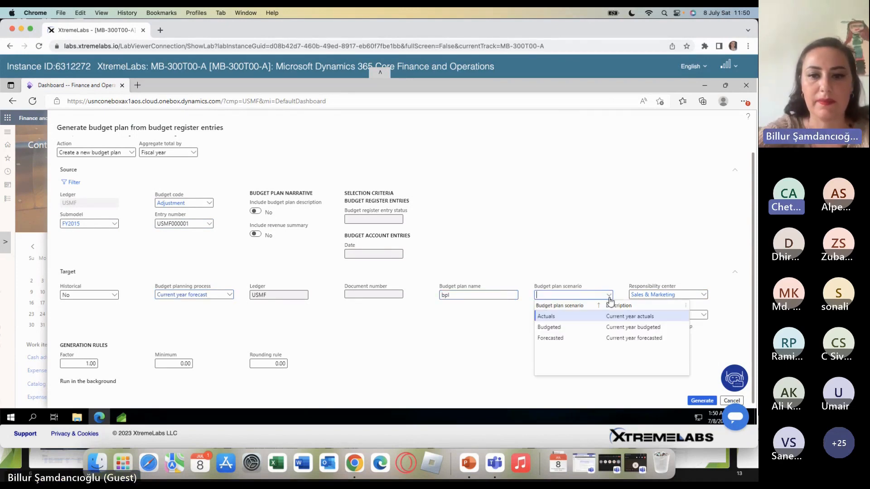
click(565, 316)
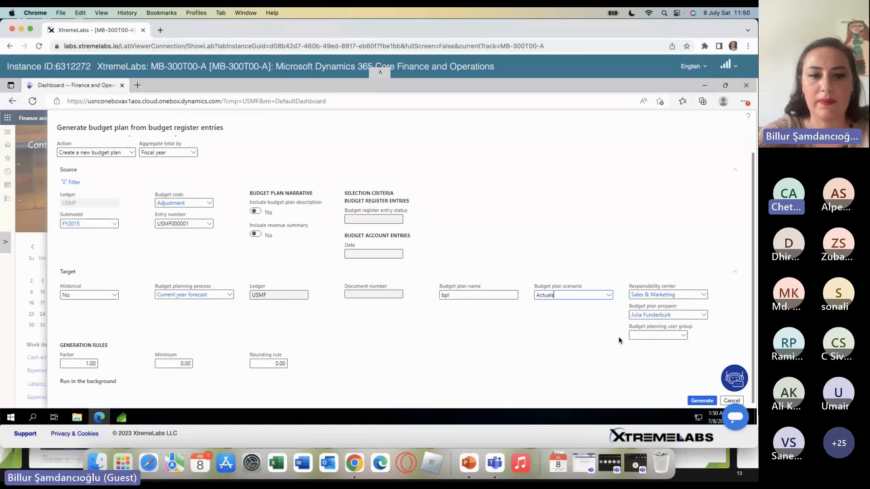
Try to generate the budget plan from the register entries, dismiss the message and reload the dashboard
click(701, 401)
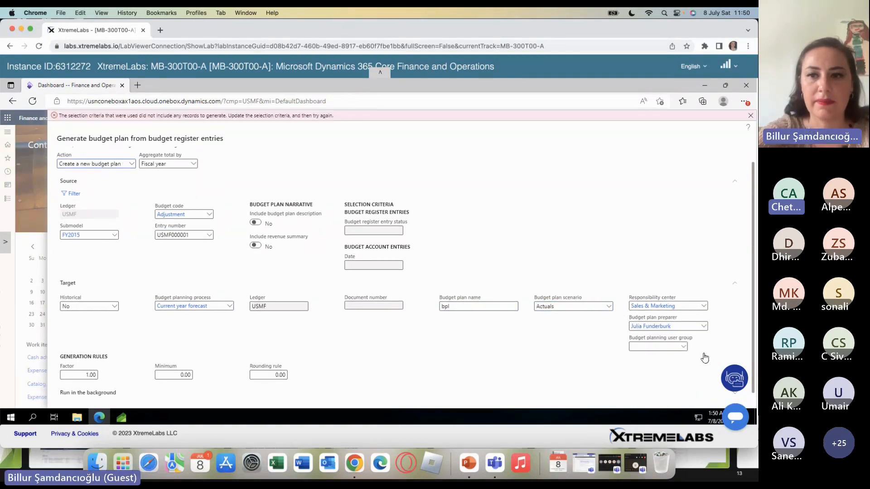
click(750, 115)
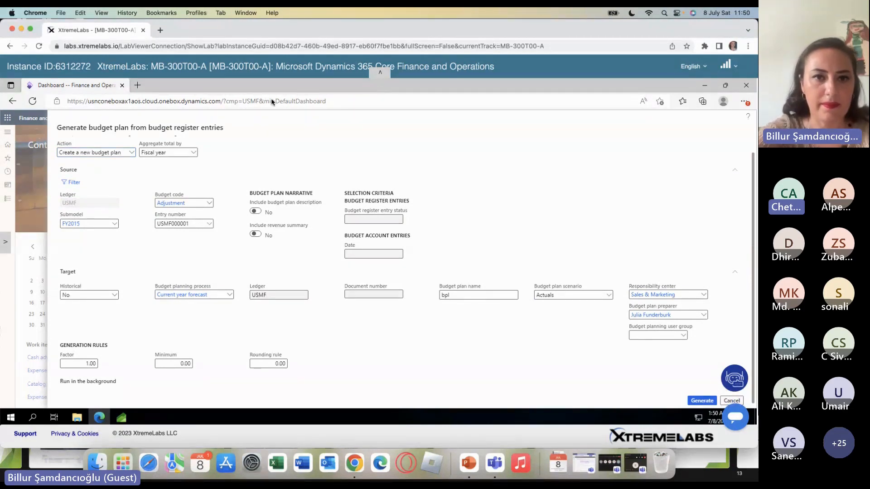
click(293, 102)
key(Return)
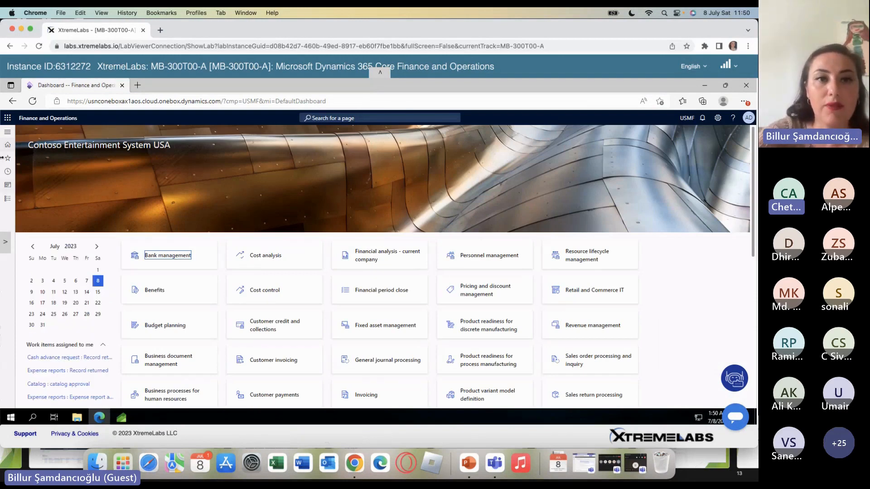
Open the Generate budget register entry form in the Budgeting module to view its source and target settings, and cancel it
click(8, 133)
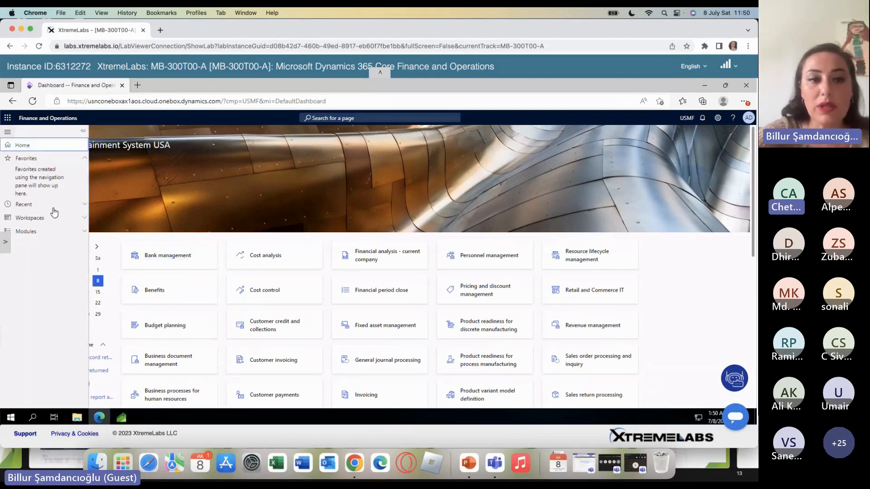
click(61, 234)
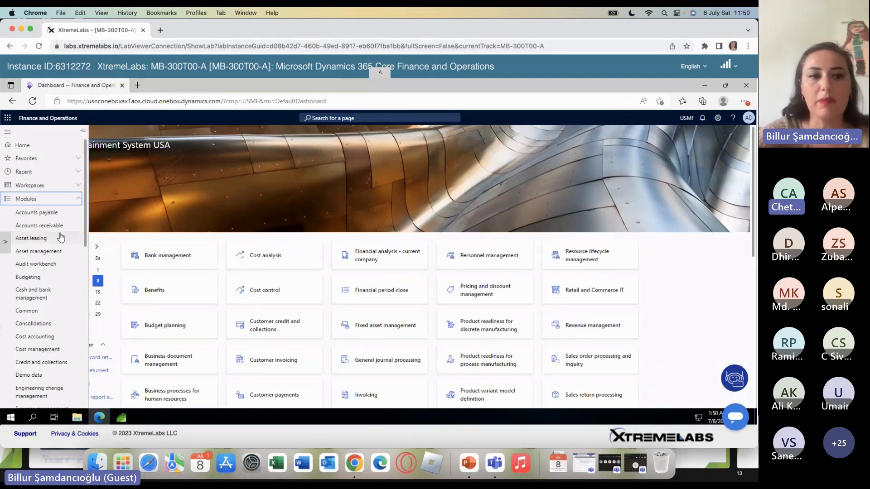
click(56, 278)
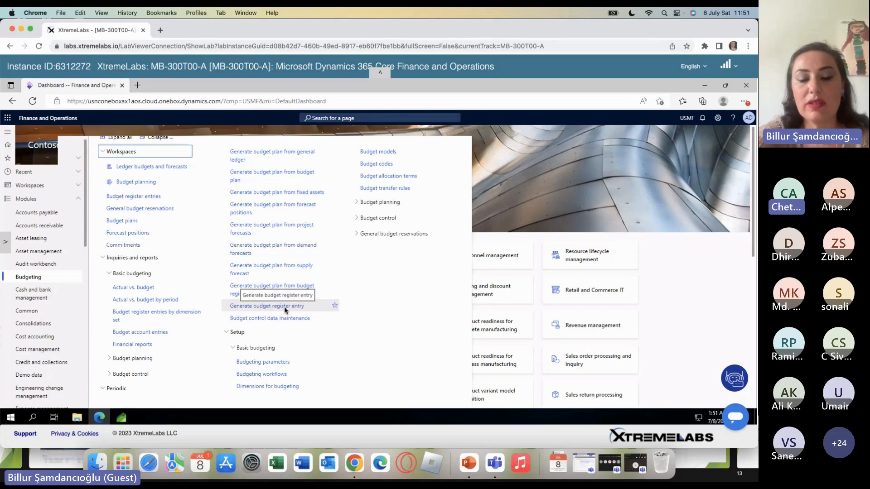
click(286, 309)
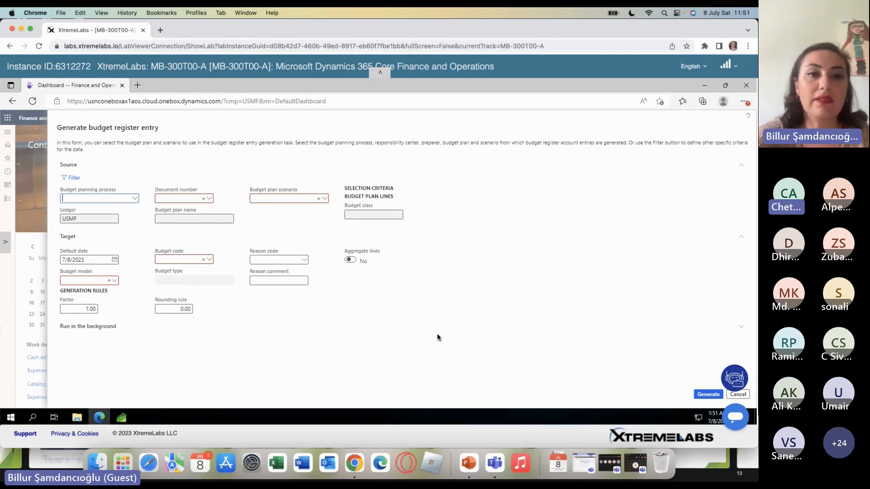
click(739, 394)
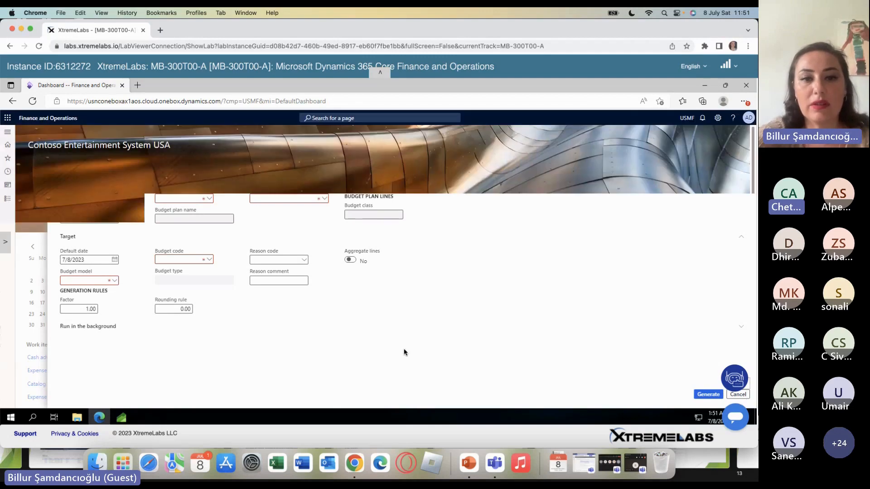
Bring up the Budgeting module's page list, and switch to PowerPoint to advance the slide show to the Workflows setup slide
click(8, 133)
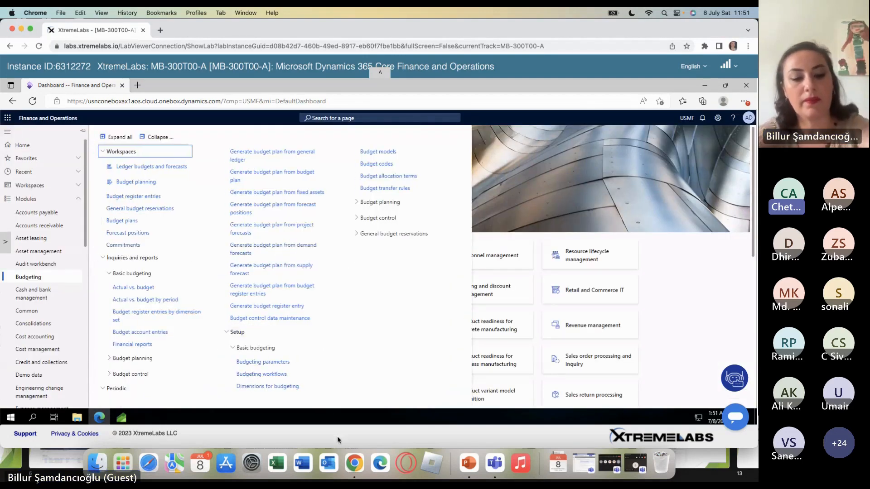
key(super+Tab)
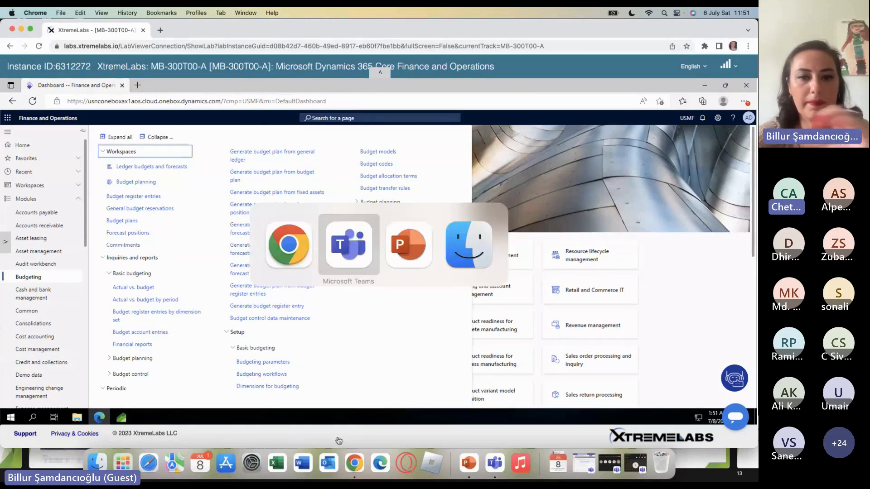
key(super+Tab)
key(Right)
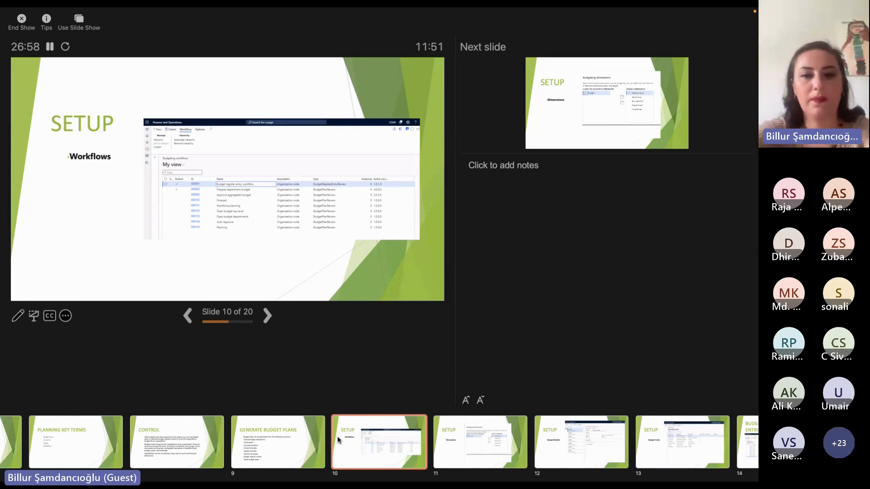
Switch back to Chrome, open Budgeting workflows and examine the workflow types offered for a new workflow without creating one
click(354, 463)
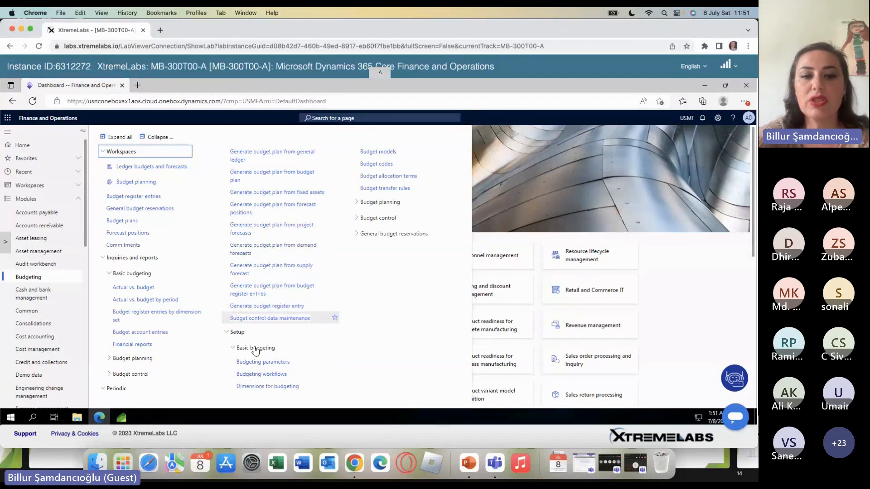
click(267, 375)
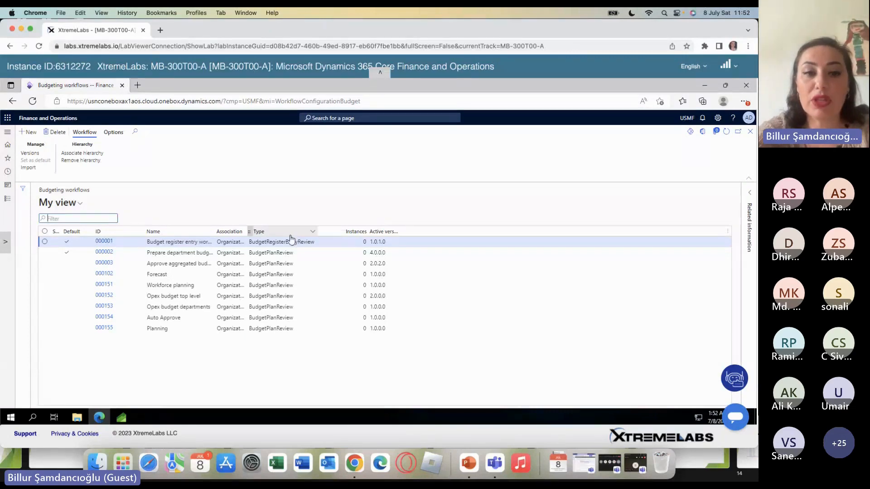
click(31, 133)
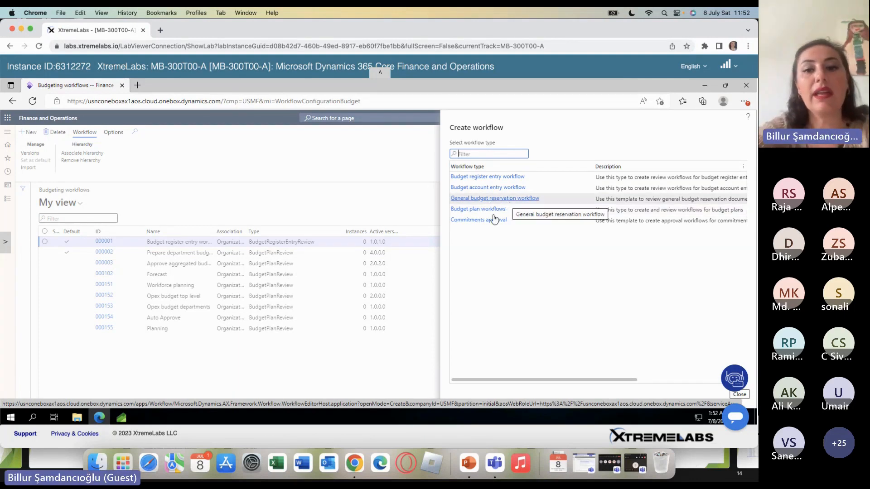
click(739, 399)
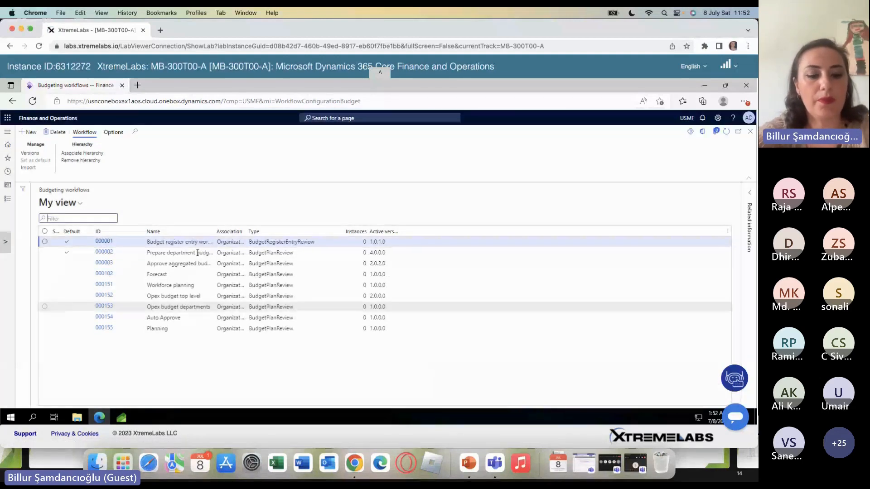
Advance the PowerPoint slides past Dimensions to Budget Models, and open the Budget models page in Chrome to examine the FY2015 model
key(super+Tab)
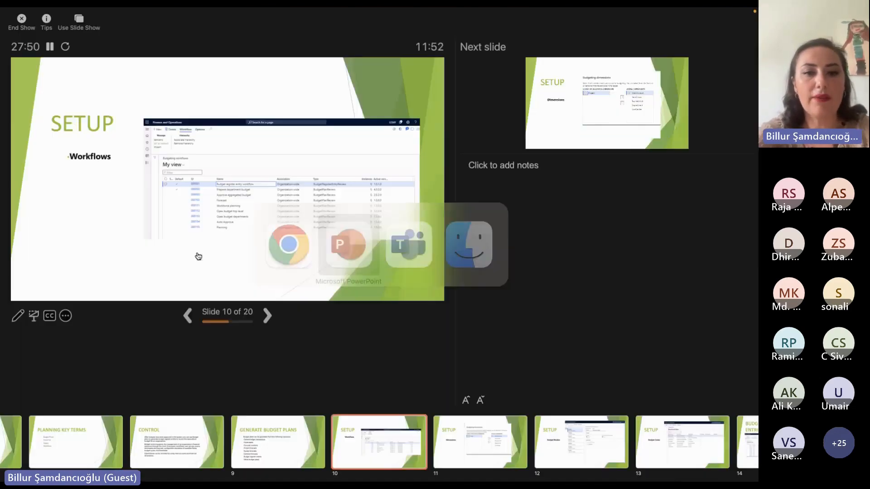
key(Right)
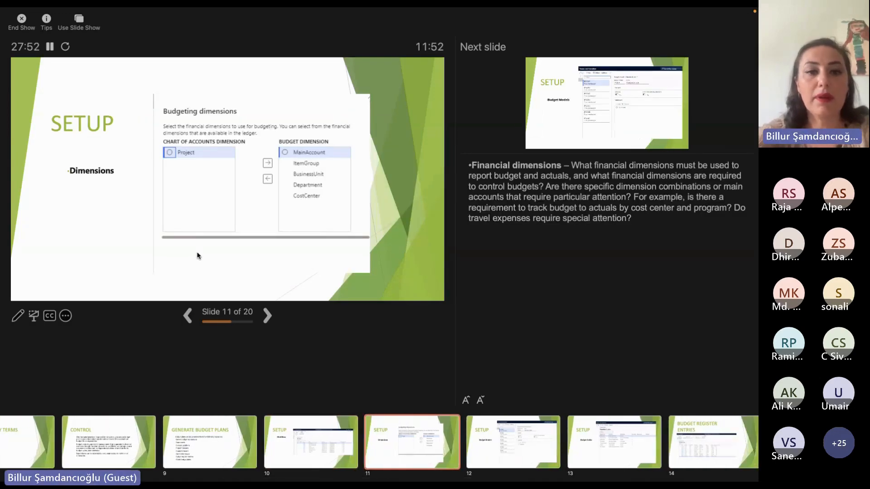
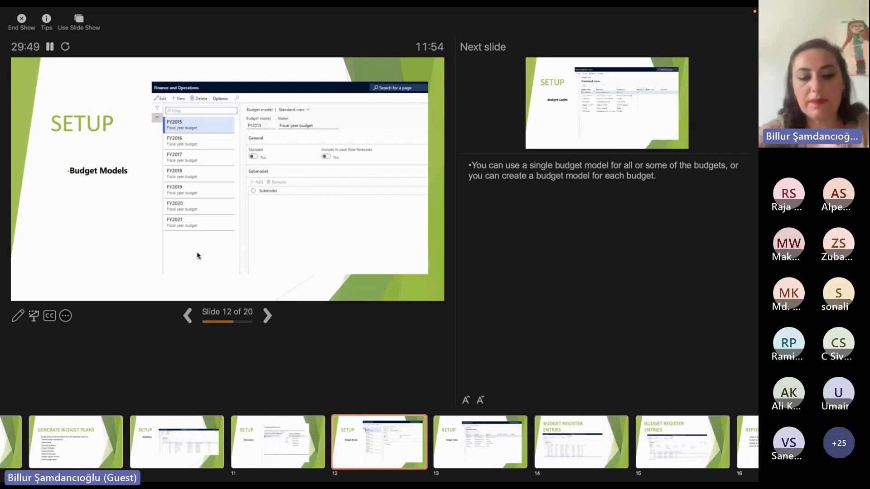
key(super+Tab)
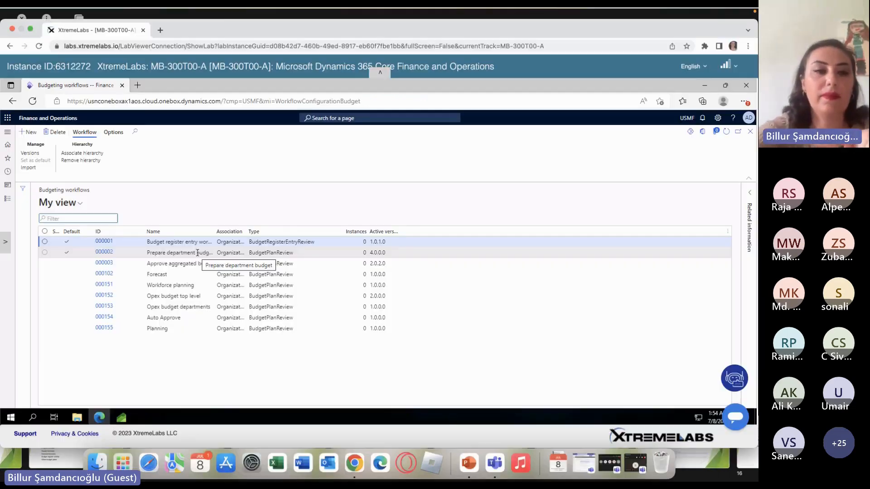
click(9, 135)
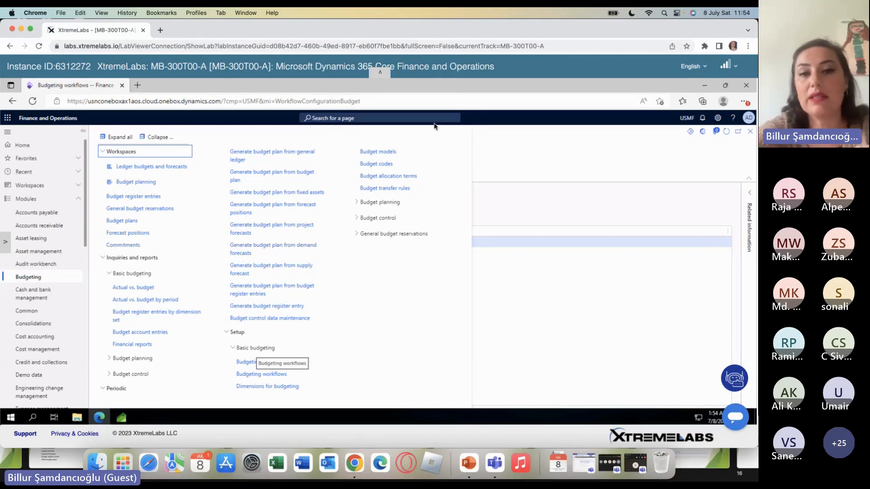
click(388, 155)
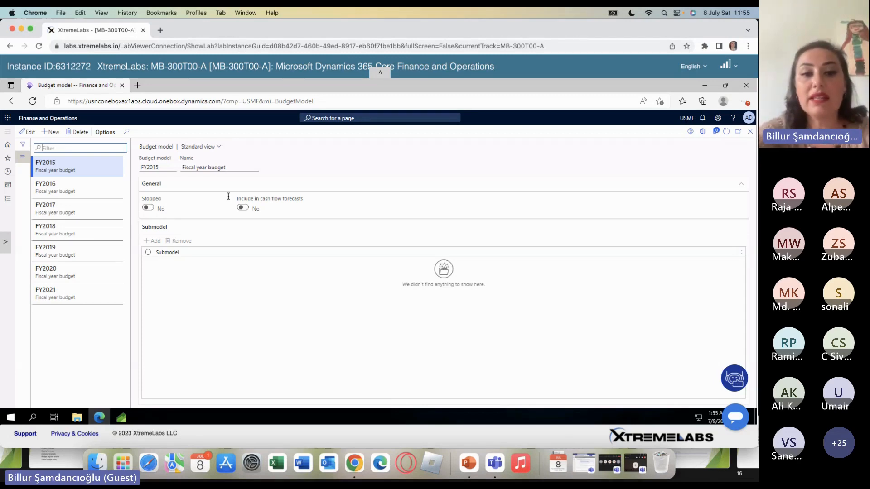
mouse_move(259, 211)
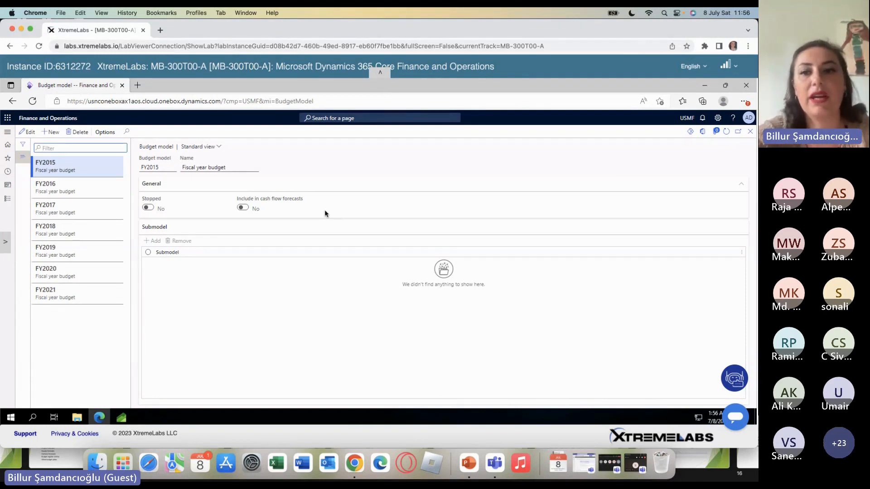
Close the Budget model page and open Budget codes in the Budgeting module to examine the codes and their budget types
click(750, 131)
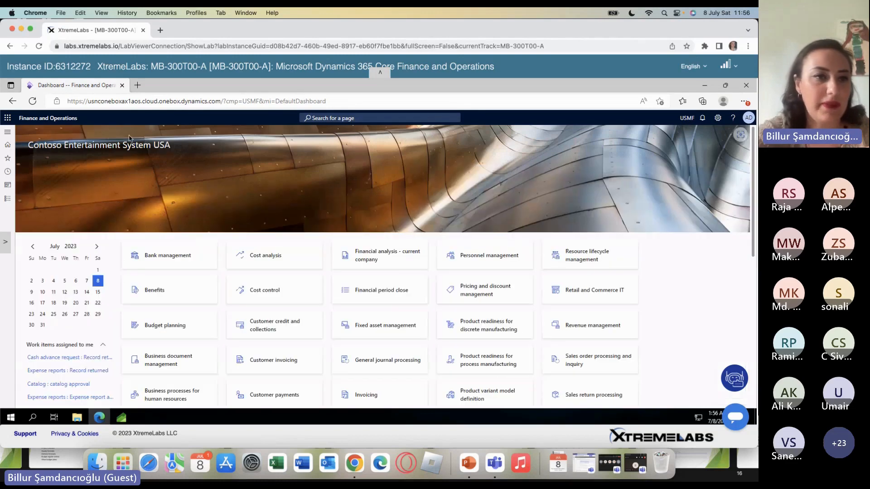
click(8, 133)
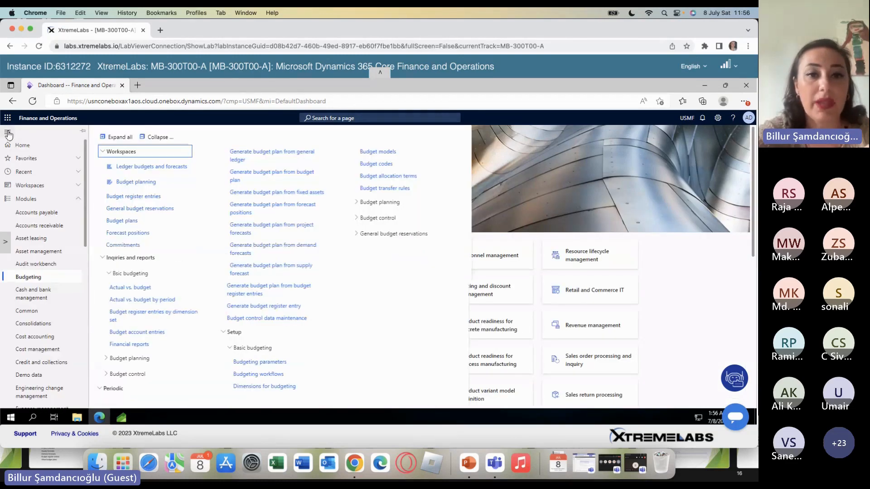
click(379, 166)
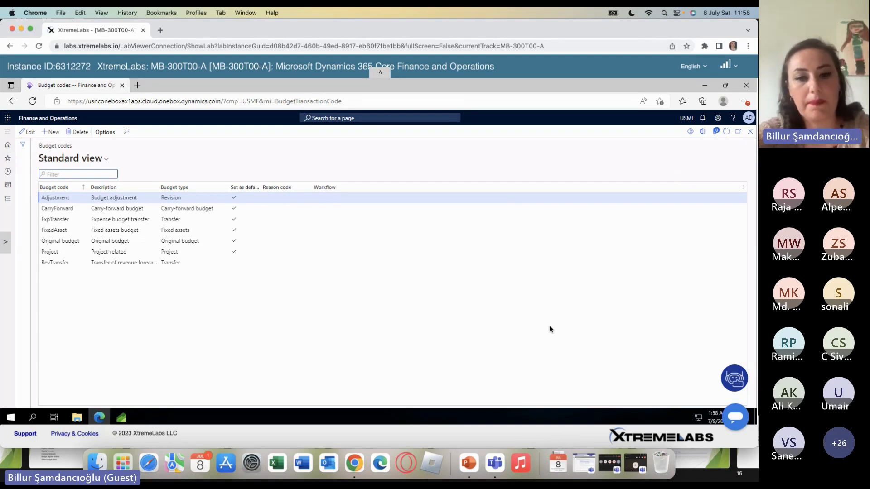
Switch to PowerPoint and advance the slide show past Budget Codes to the second Budget Register Entries slide
key(super+Tab)
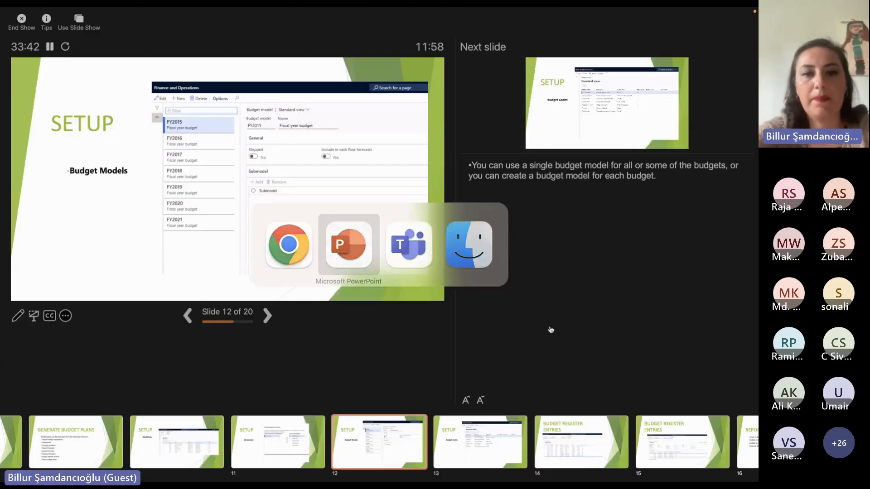
key(Right)
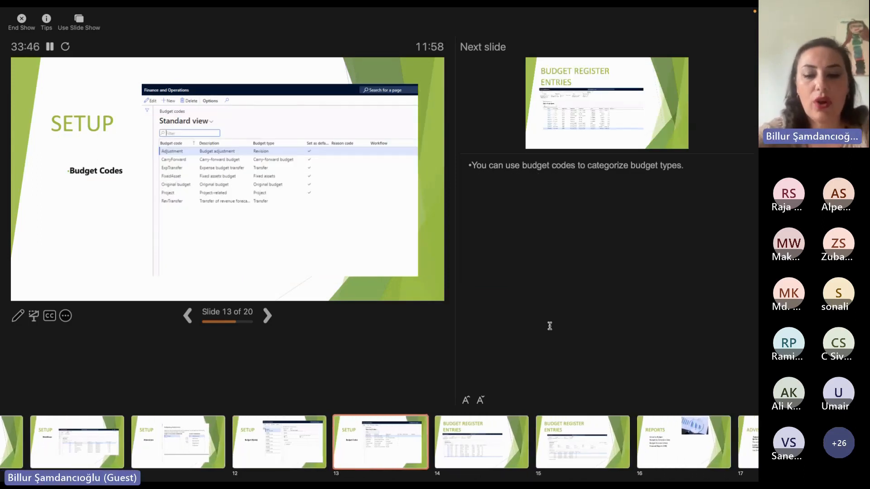
key(Right)
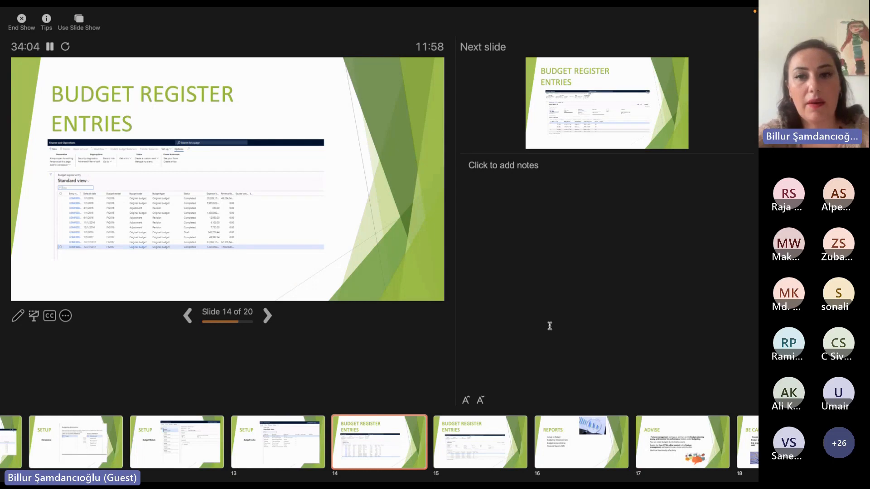
key(Right)
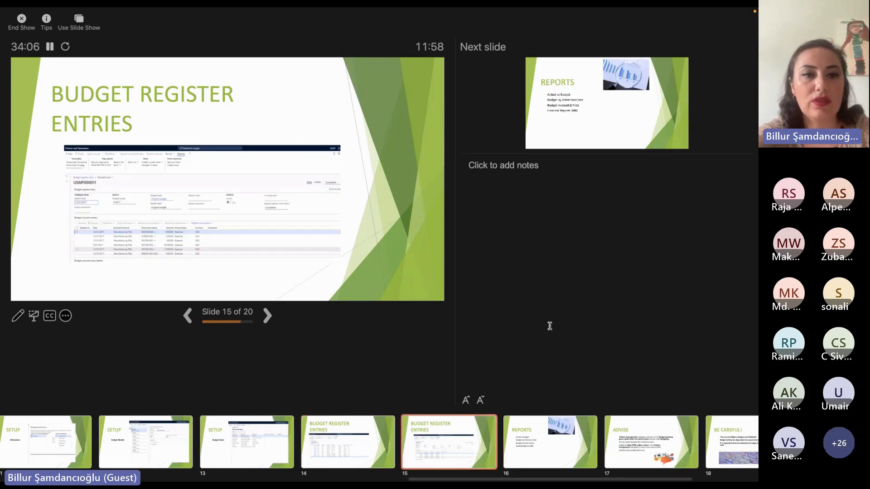
Switch to Chrome, open Budget register entries in the Budgeting module and widen the list's entry number column
key(super+Tab)
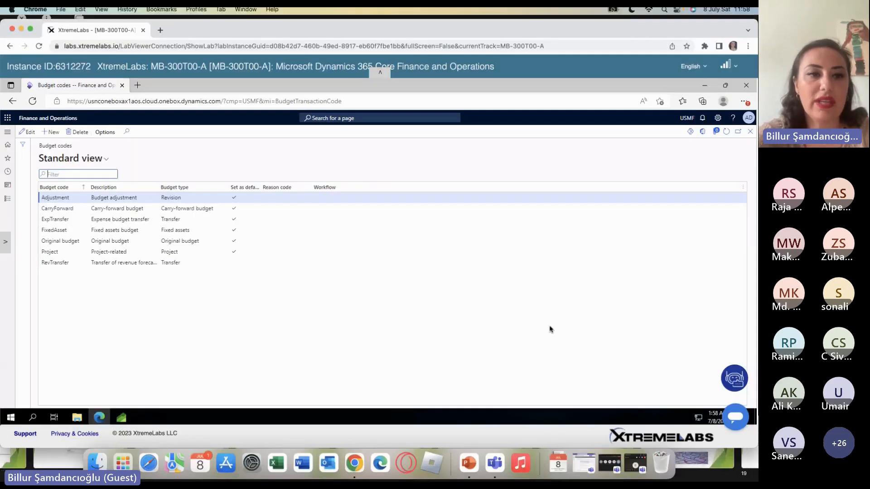
click(8, 133)
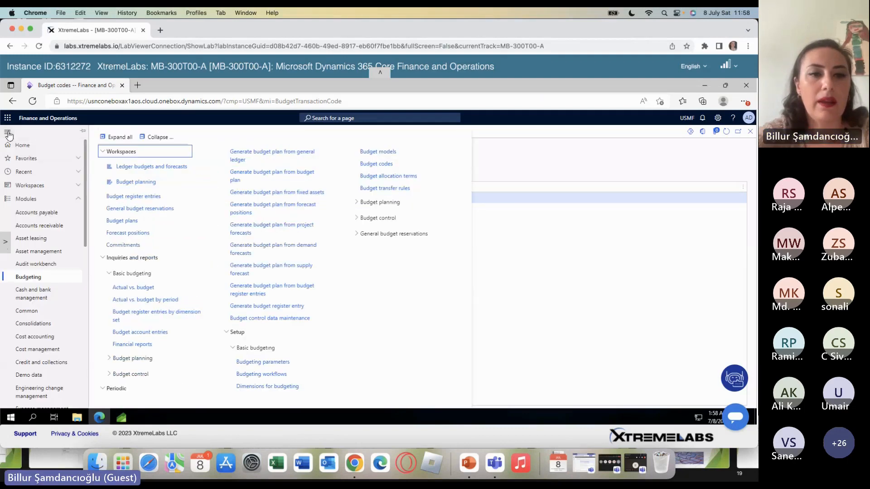
click(131, 197)
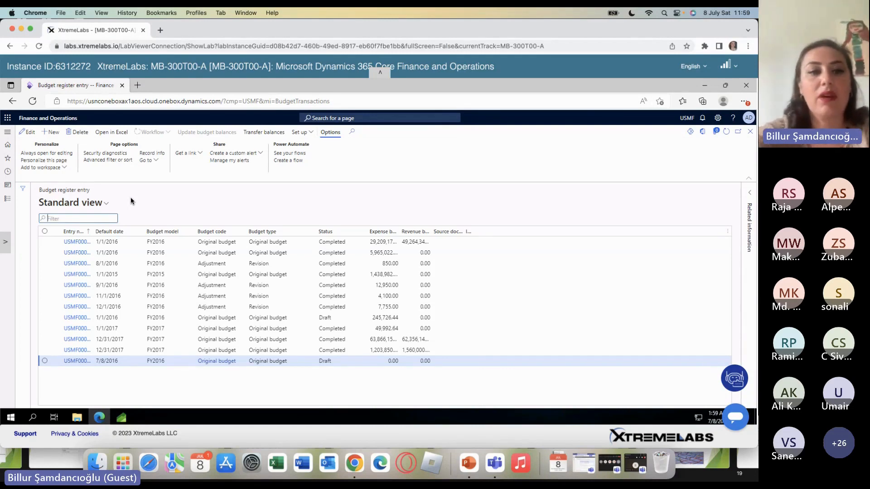
drag(94, 230, 172, 232)
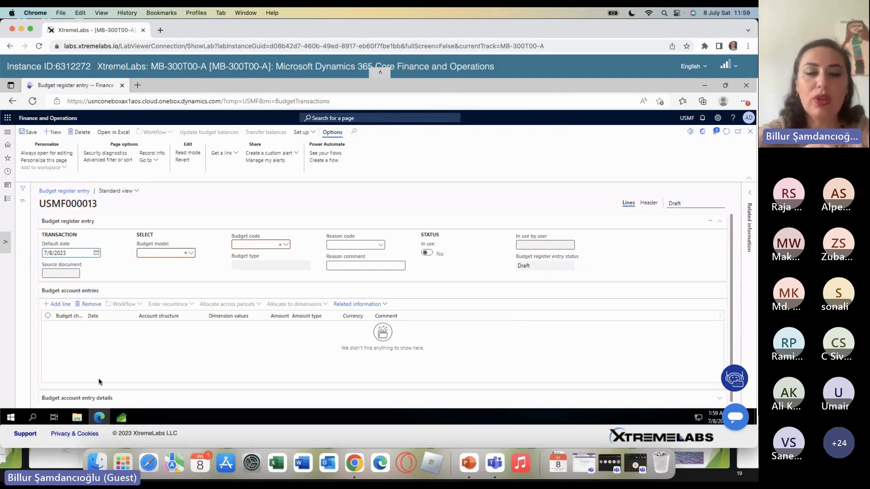
Start a new budget register entry and set its default date to 1/1/2016
key(BackSpace)
key(BackSpace)
key(BackSpace)
key(BackSpace)
key(BackSpace)
key(BackSpace)
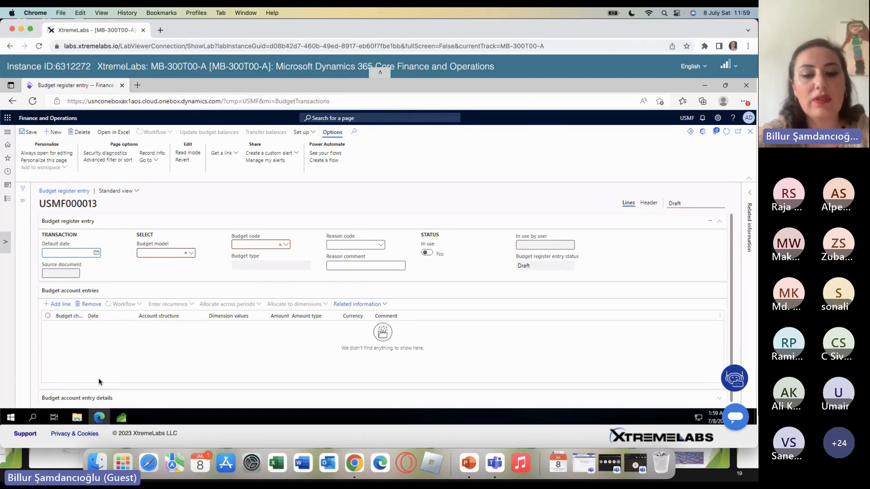
text(01012016)
key(Tab)
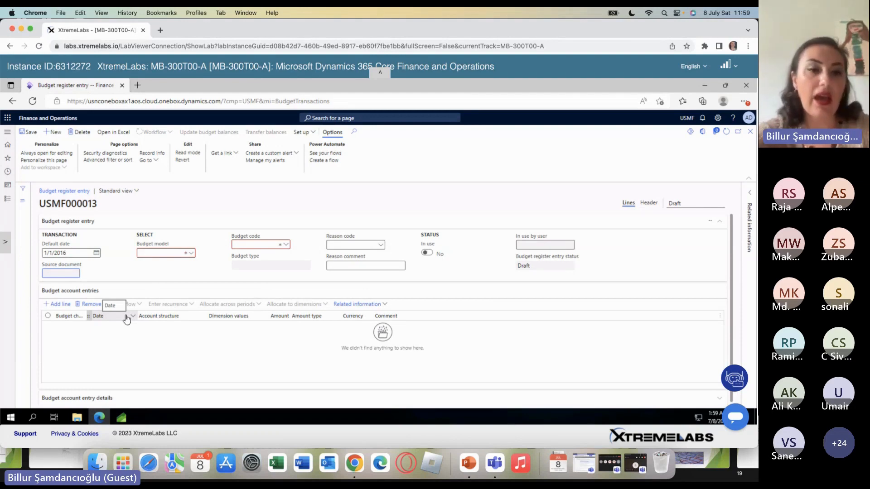
Set the new entry's budget model to FY2016 and its budget code to Original budget
click(192, 254)
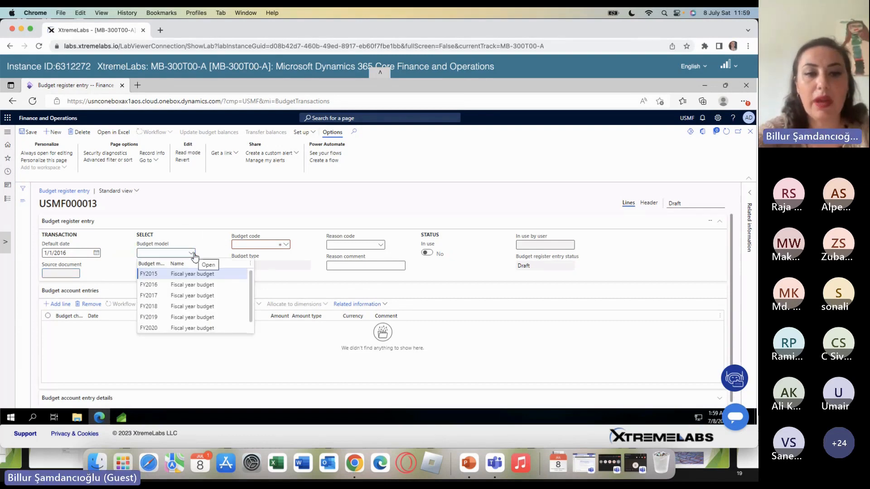
click(165, 286)
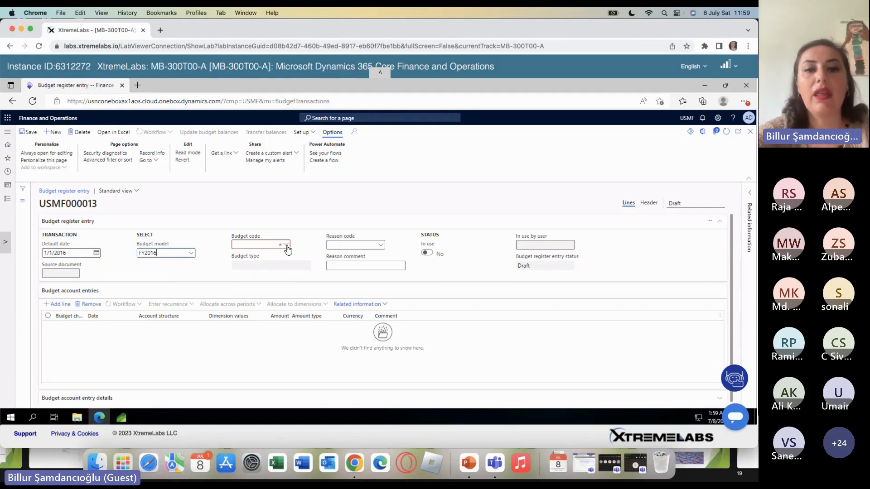
click(286, 246)
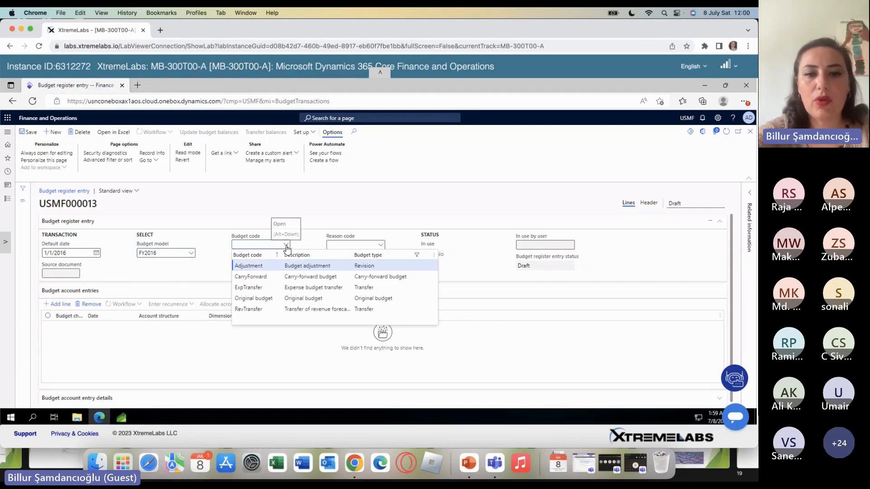
click(254, 299)
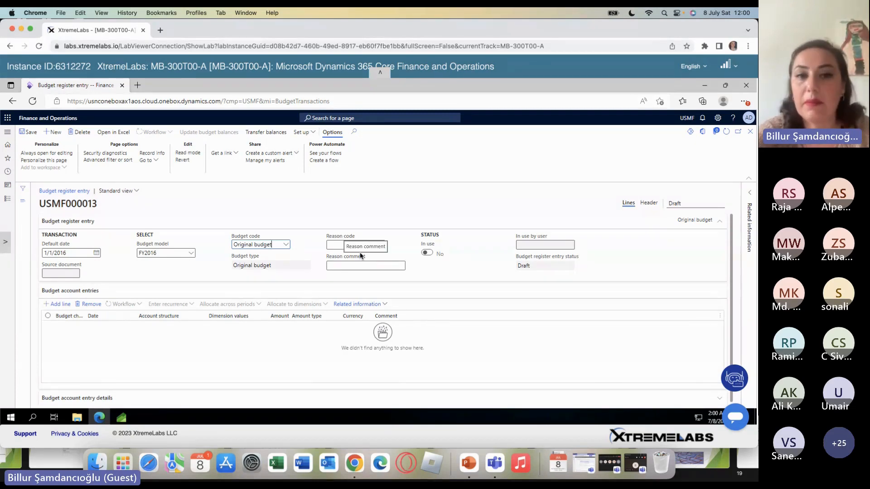
Add a budget account entry line and set its account structure to Manufacturing P&L
click(67, 305)
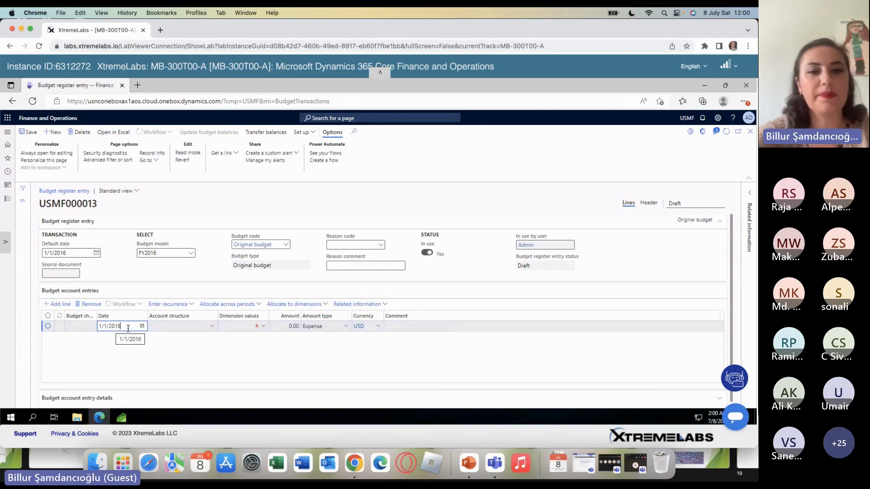
click(213, 328)
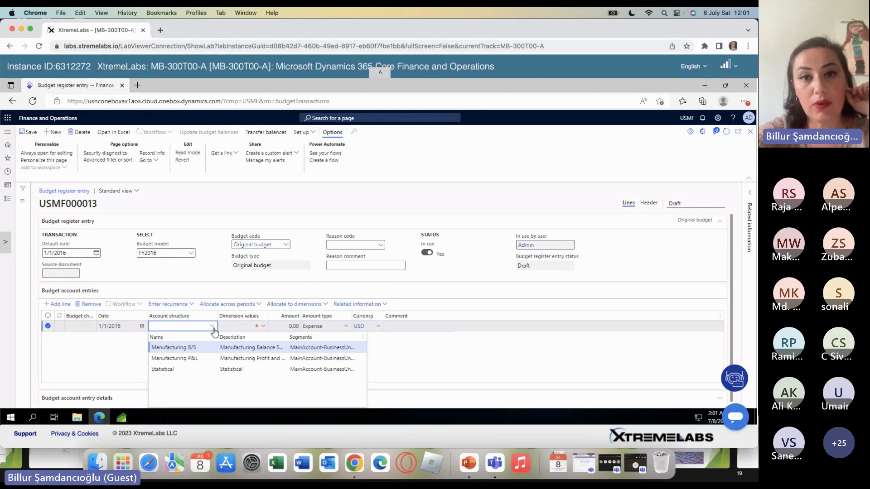
click(194, 358)
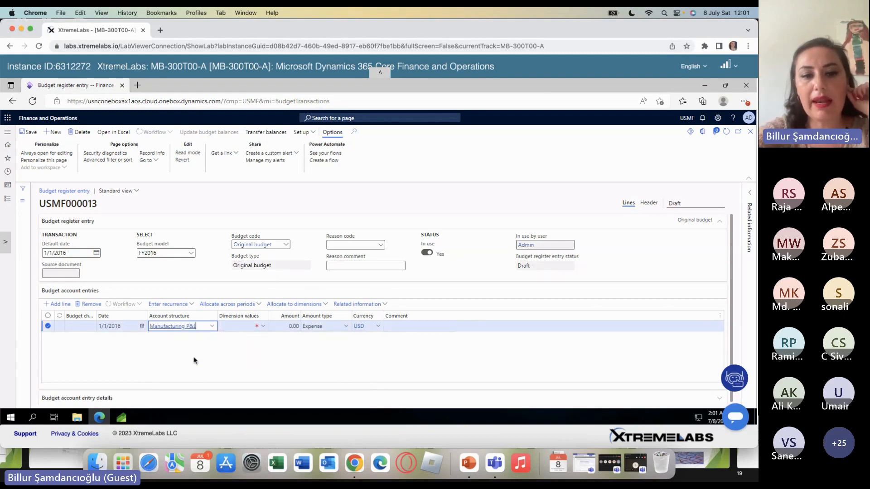
Set the line's dimension values to main account 401100, business unit 001, department 022 and cost center 007, leaving item group blank
click(263, 326)
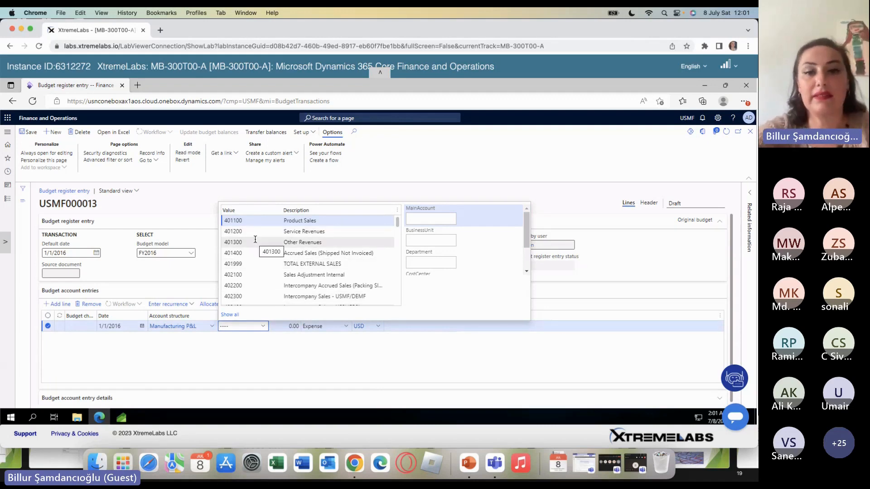
click(271, 220)
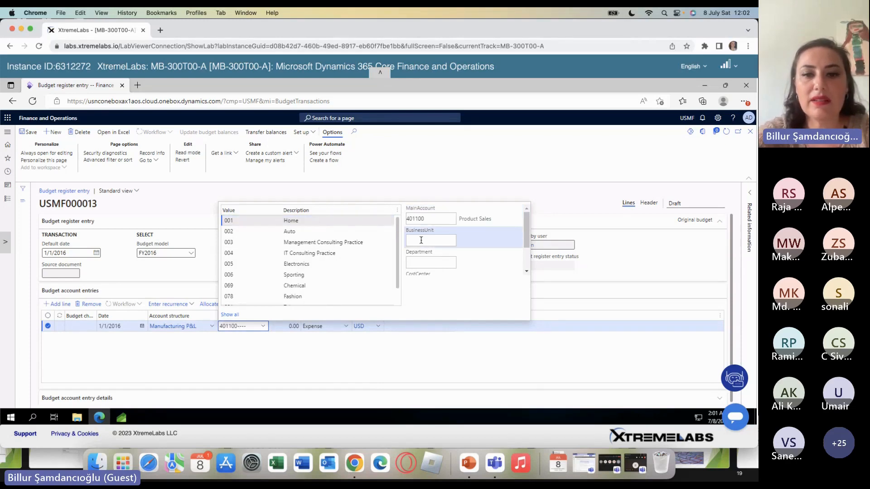
click(363, 219)
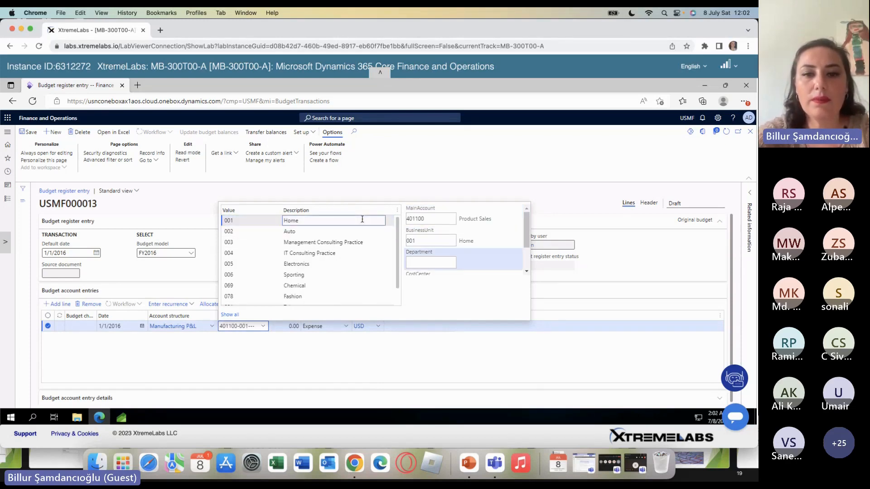
click(360, 219)
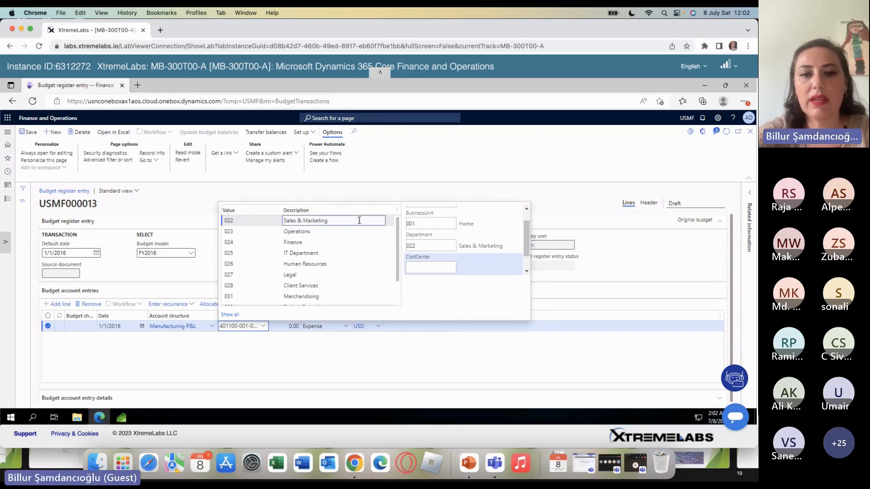
click(359, 220)
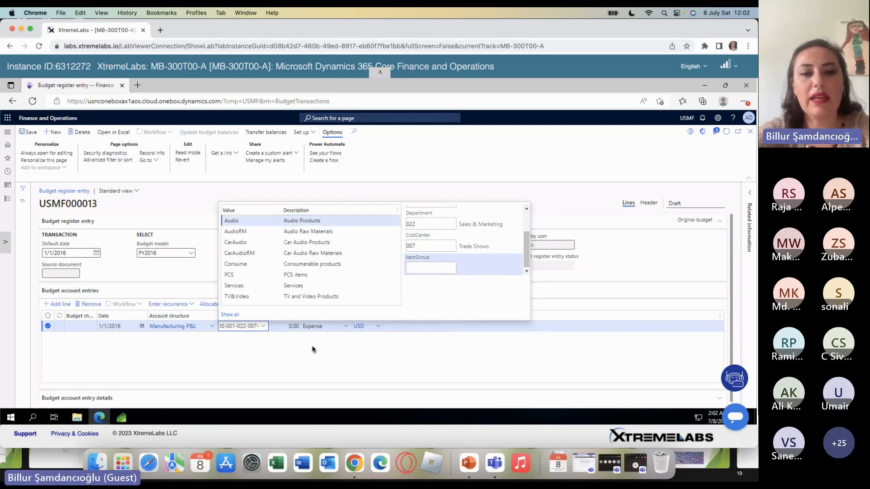
key(Tab)
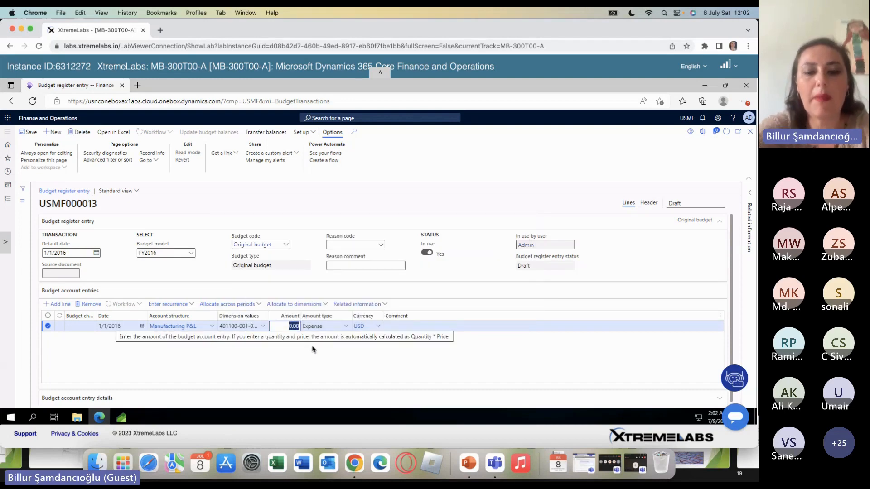
Enter an amount of 1,000 for the line, keeping amount type Revenue and currency USD
text(1,000)
key(Tab)
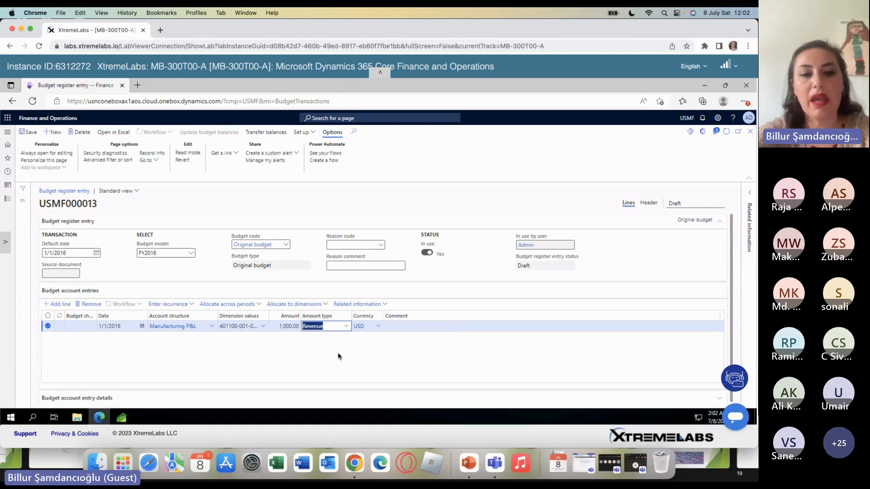
key(Tab)
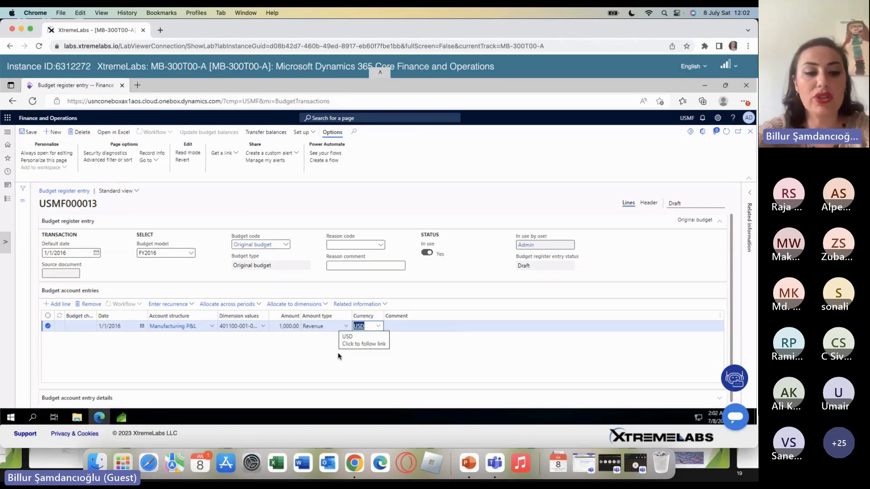
key(Tab)
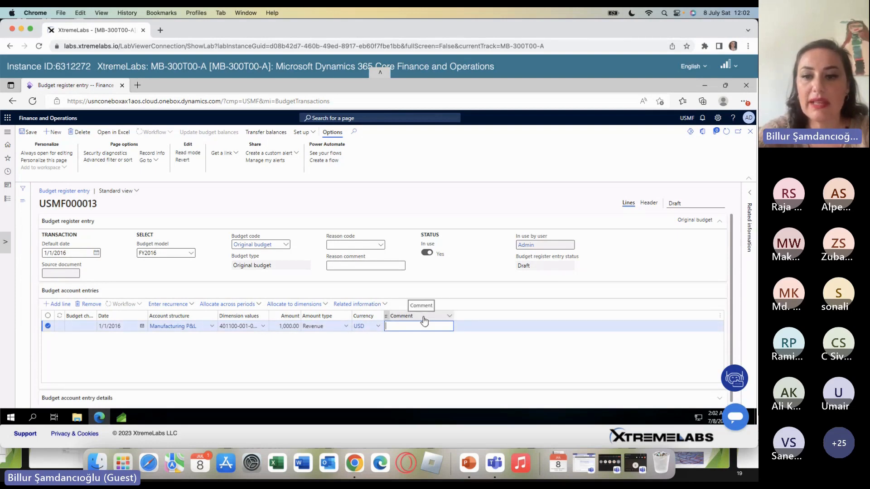
Insert the Amount and Transaction currency amount columns into the budget account entries grid
click(720, 316)
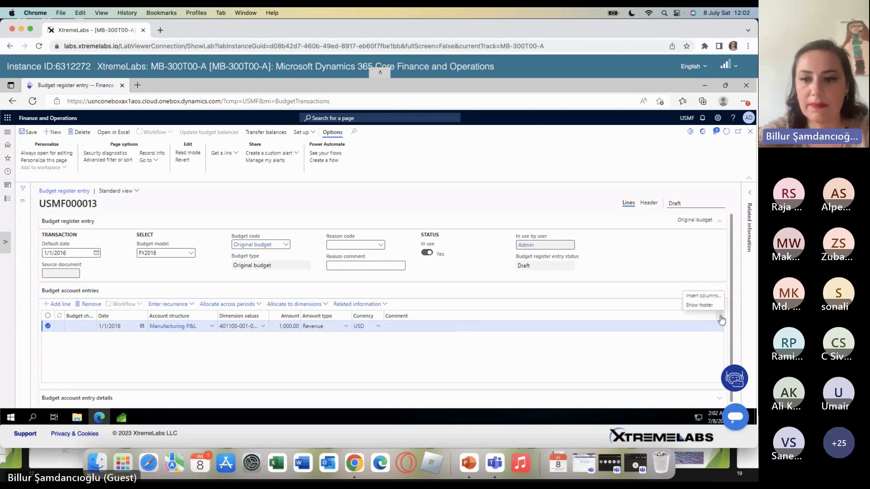
click(717, 297)
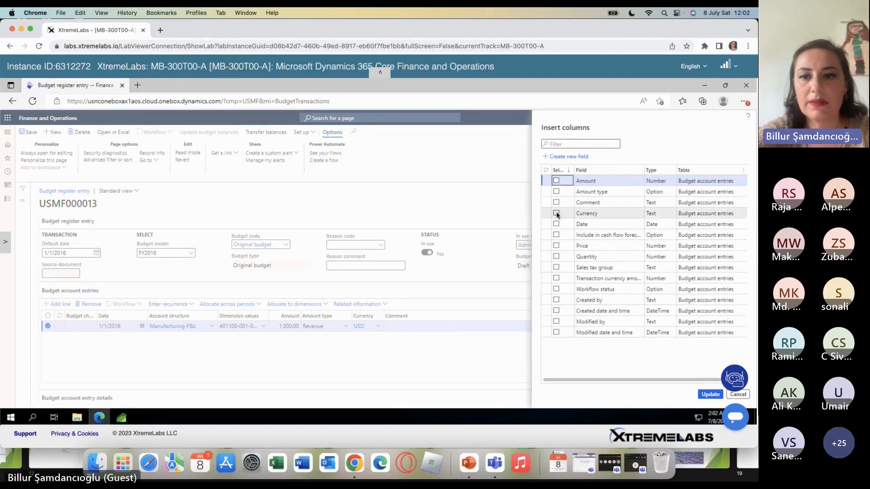
click(556, 182)
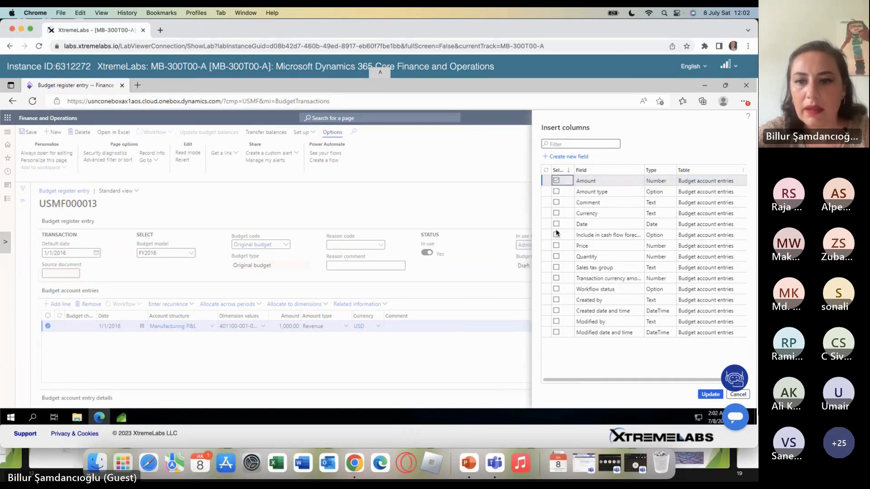
click(557, 278)
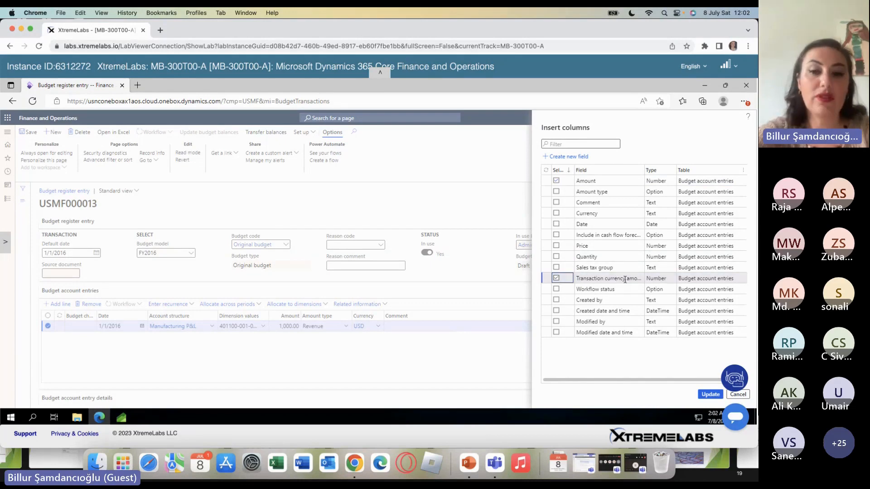
click(710, 394)
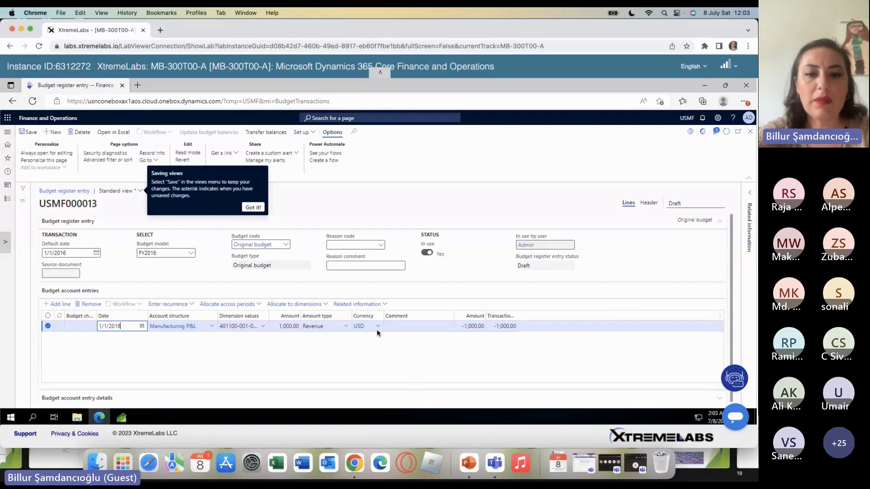
Set the line's currency to EUR and look at the Excel open and export options for budget account entries
click(373, 326)
text(eur)
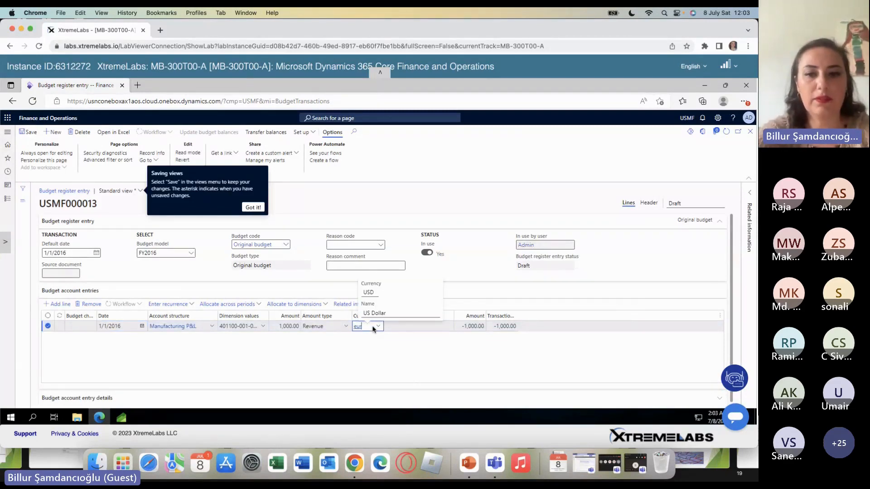
key(Tab)
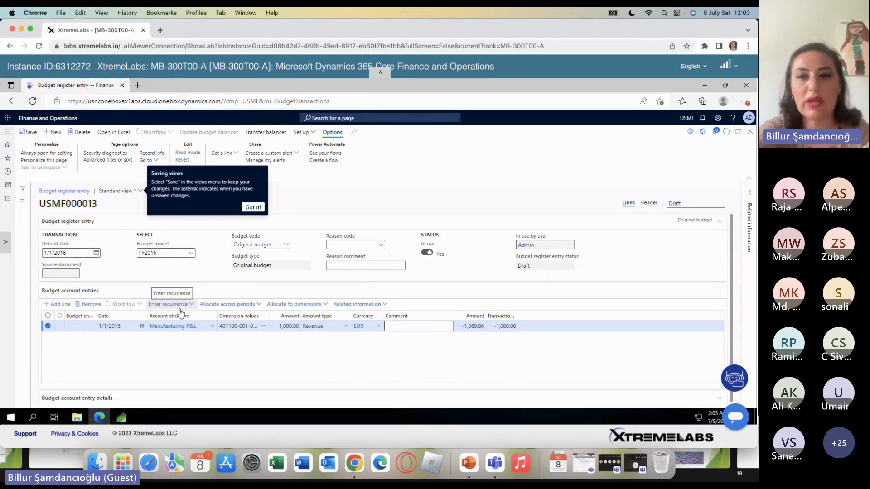
click(702, 134)
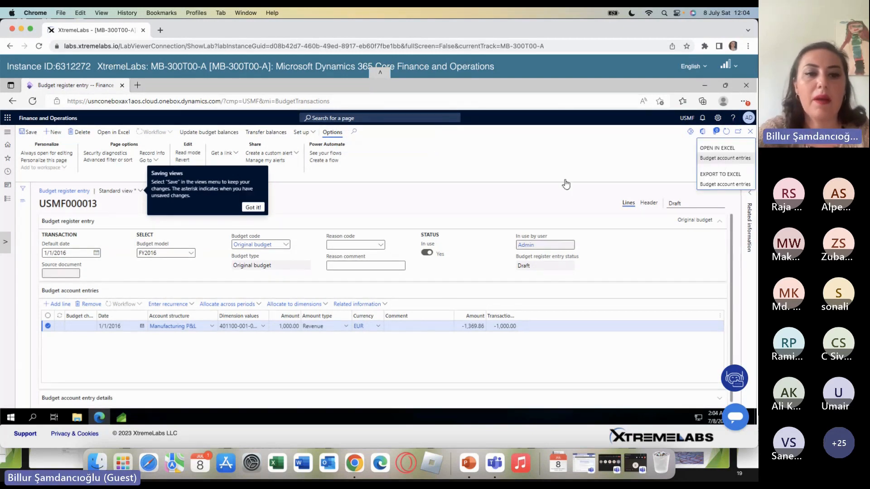
click(193, 305)
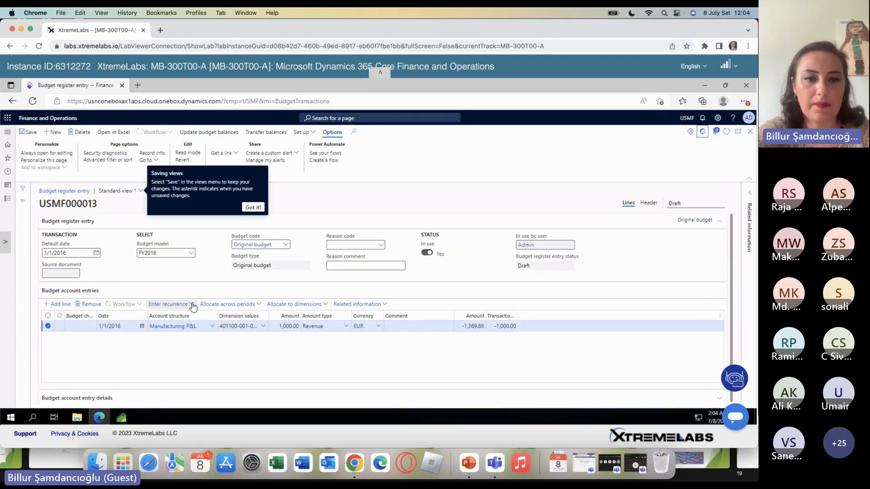
Create a recurrence for the budget account entry with interval 1, interval type Days and expiration date 1/31/2016
click(192, 305)
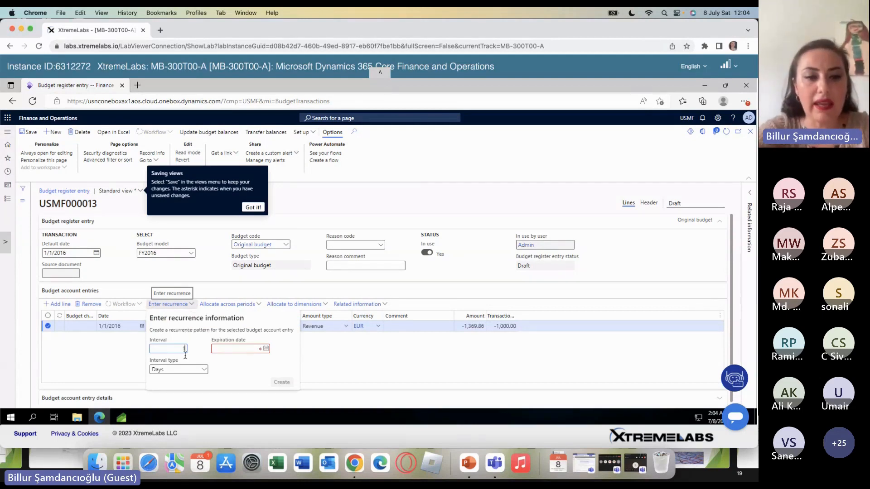
click(236, 347)
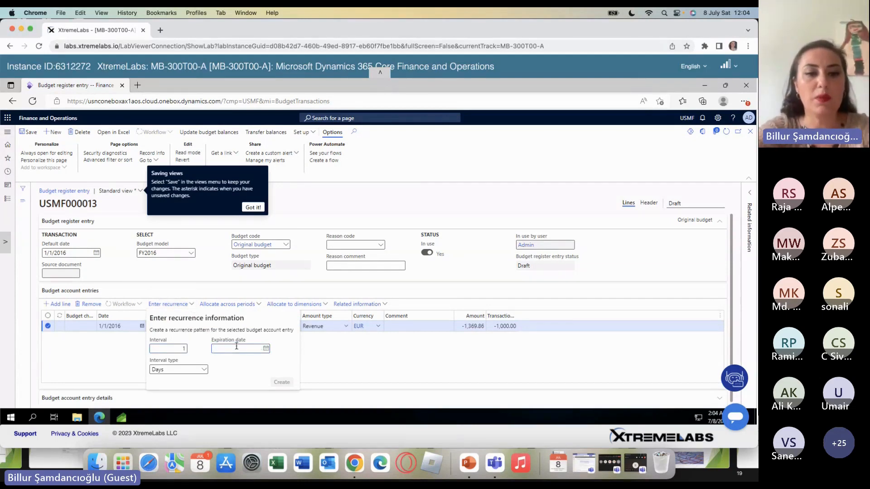
text(01312016)
key(Tab)
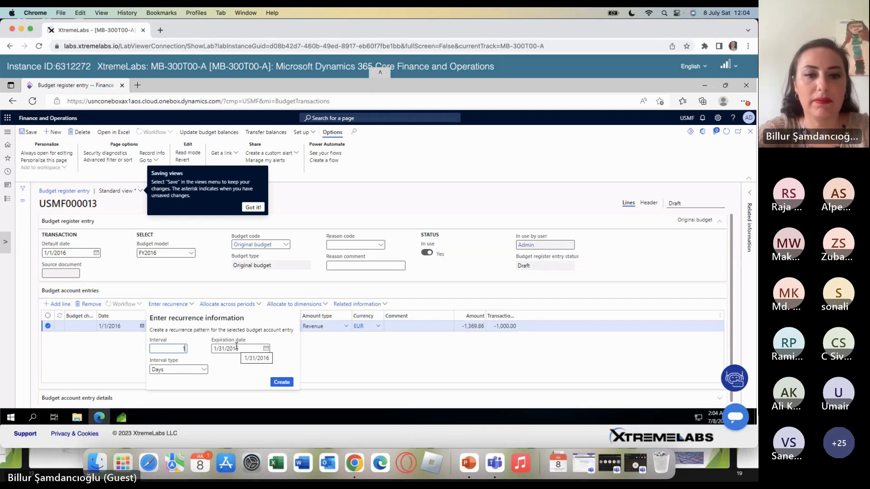
click(204, 370)
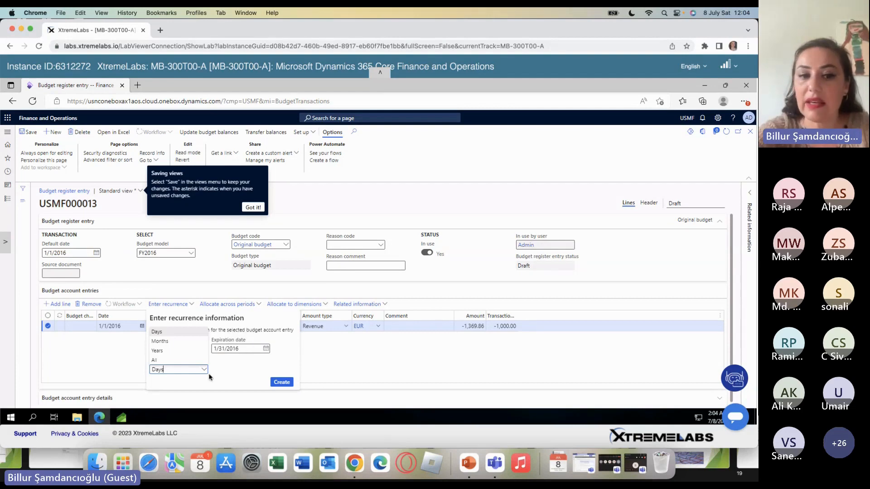
click(207, 372)
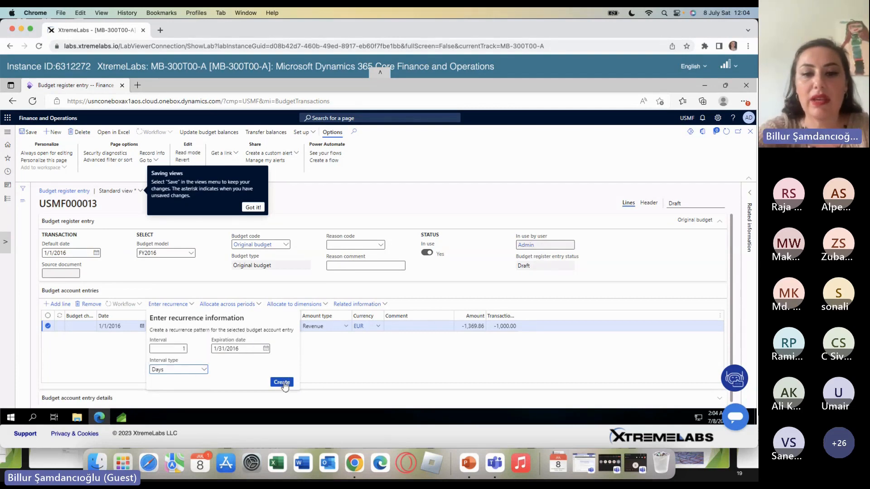
click(283, 383)
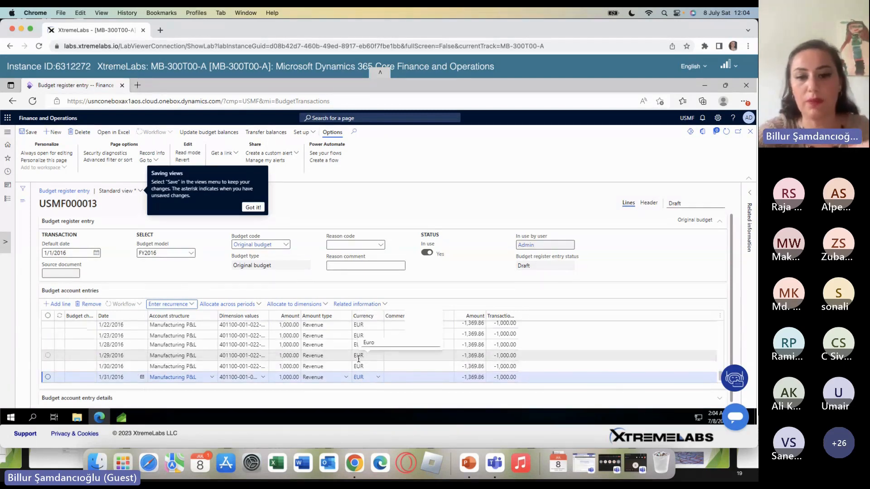
scroll(358, 358, up, 6)
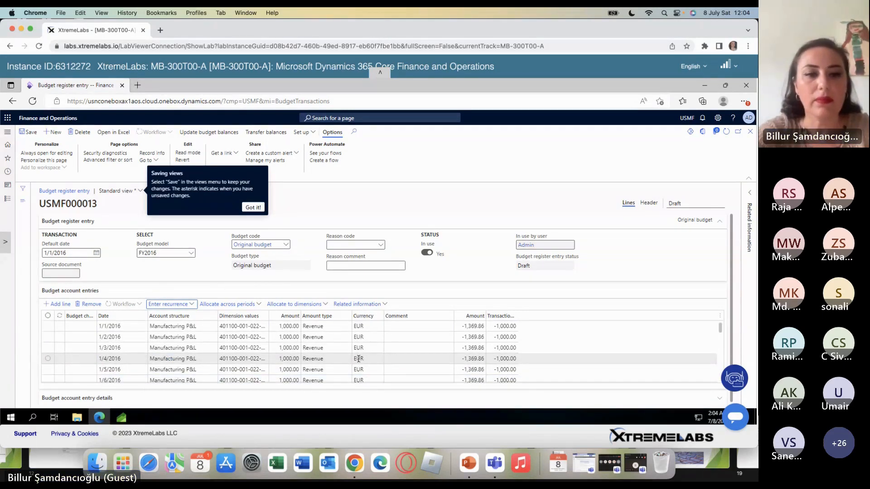
Allocate the budget account entry across periods using period key 20, Sales curve
click(253, 307)
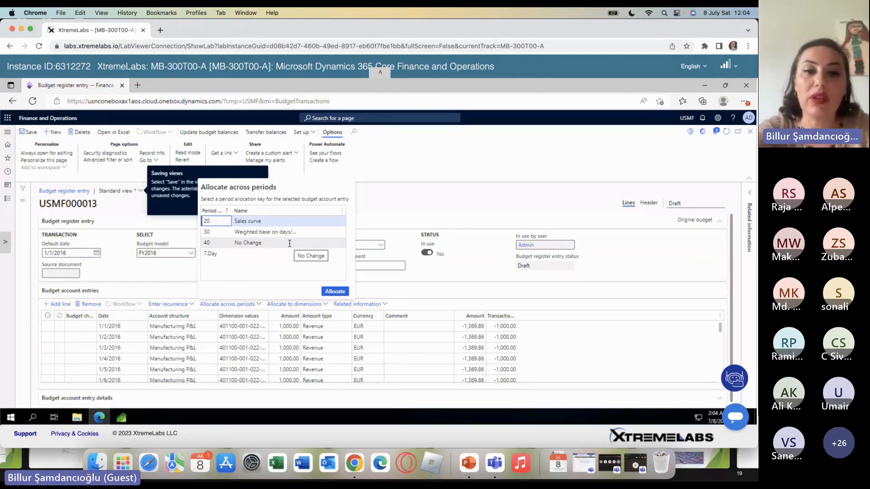
drag(232, 209, 260, 213)
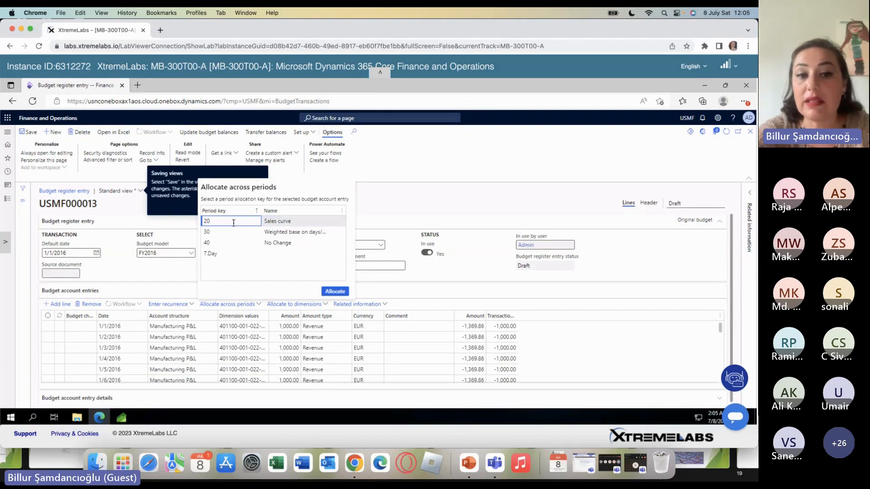
click(334, 292)
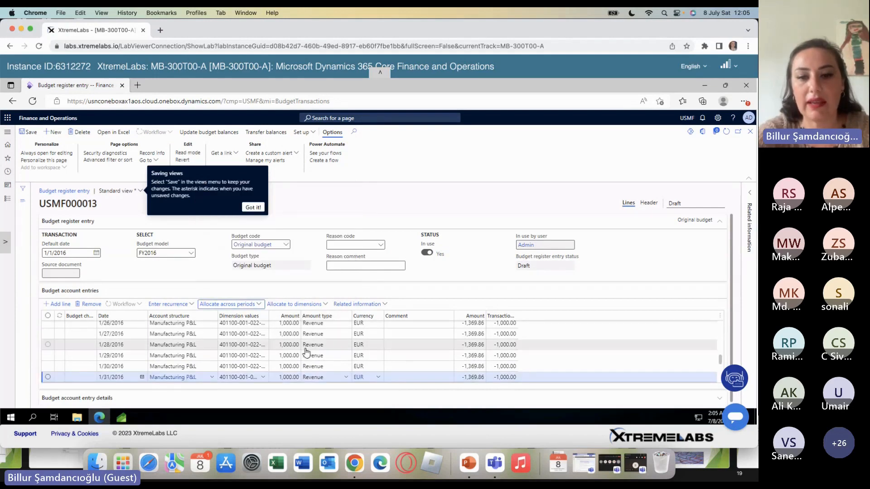
scroll(306, 352, up, 10)
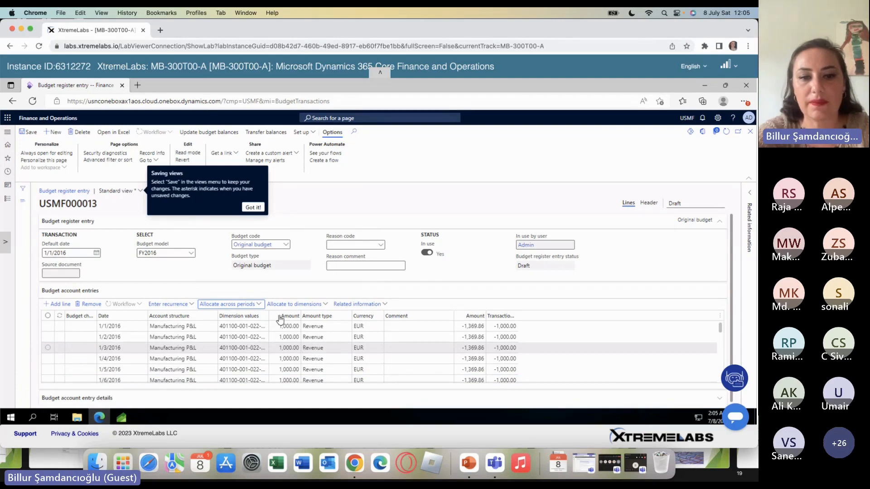
Review the available period allocation keys and the budget allocation terms for allocating to dimensions
click(256, 305)
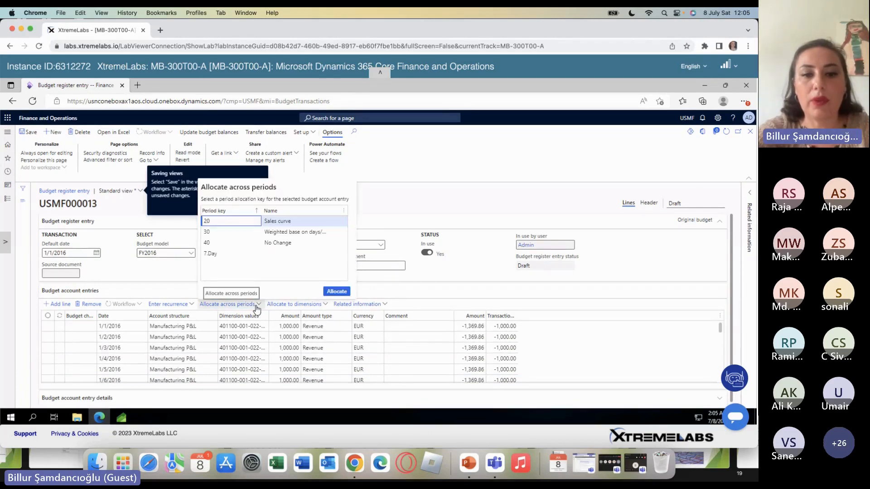
click(302, 305)
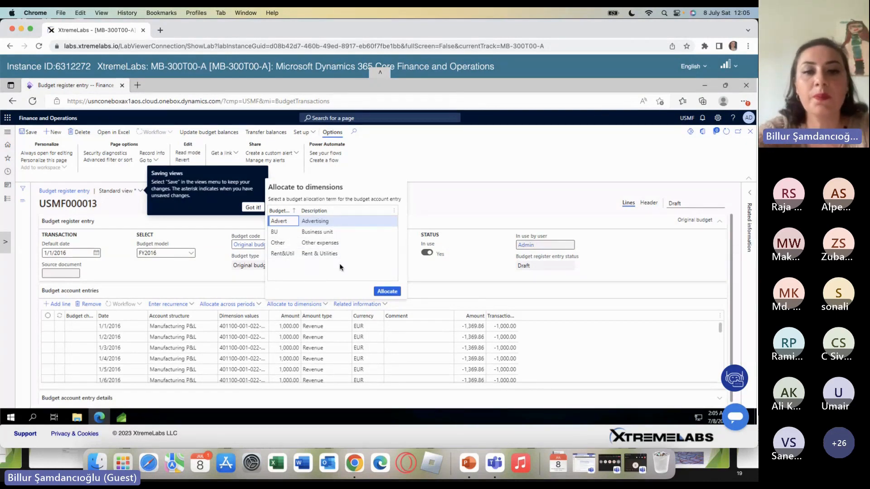
click(319, 309)
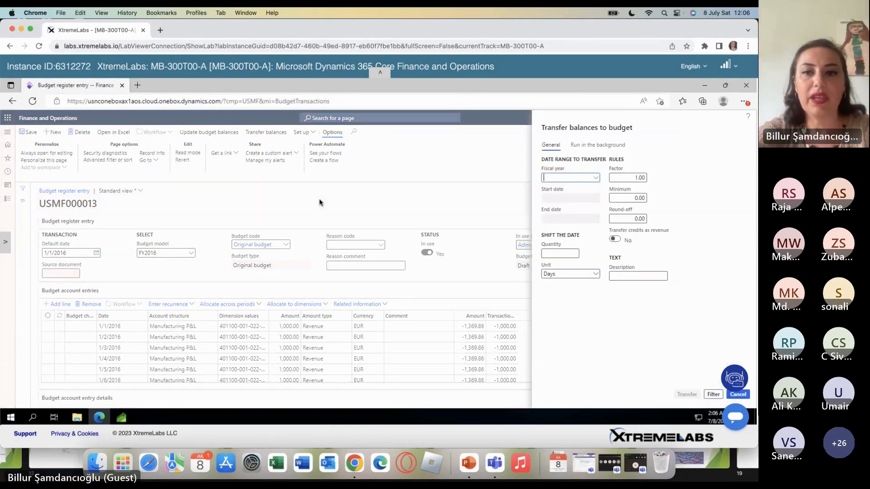
Set the transfer of balances to budget to fiscal year 2016 with a date shift of 1 year
click(596, 178)
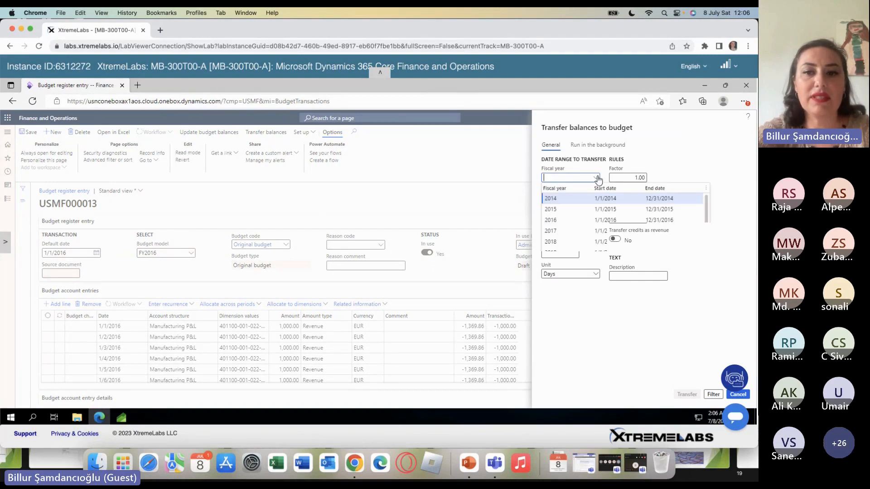
click(558, 221)
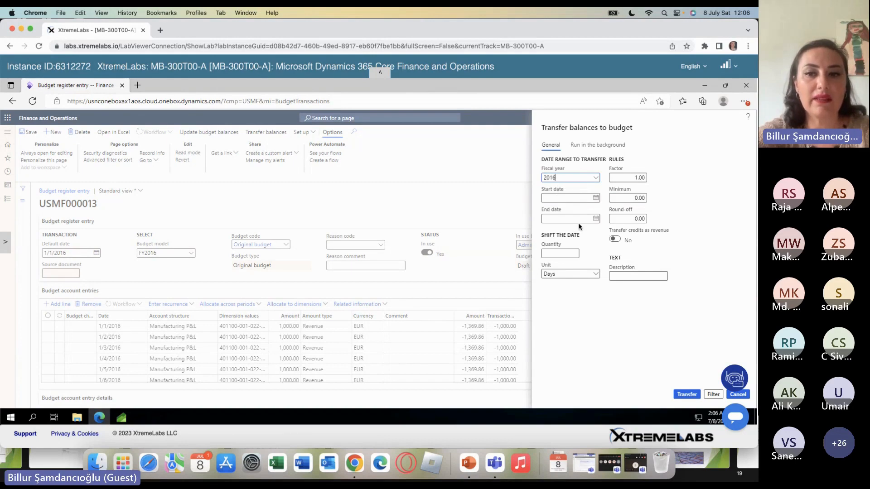
click(564, 254)
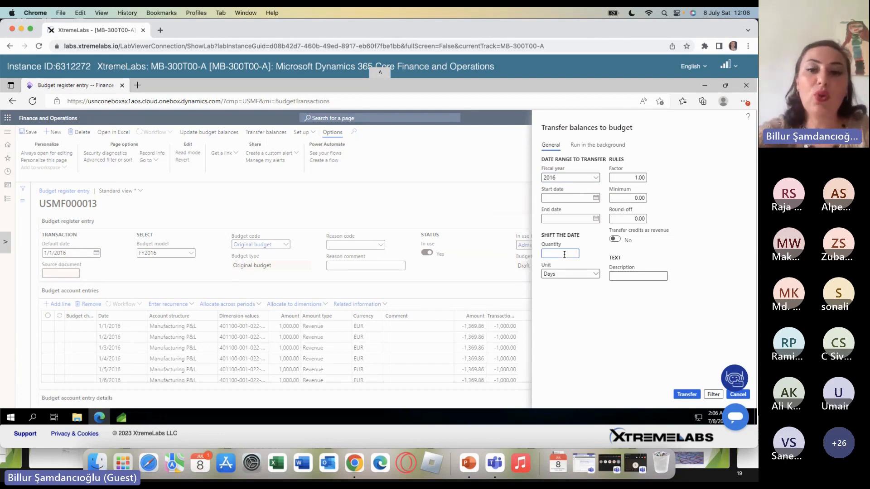
text(1)
key(Tab)
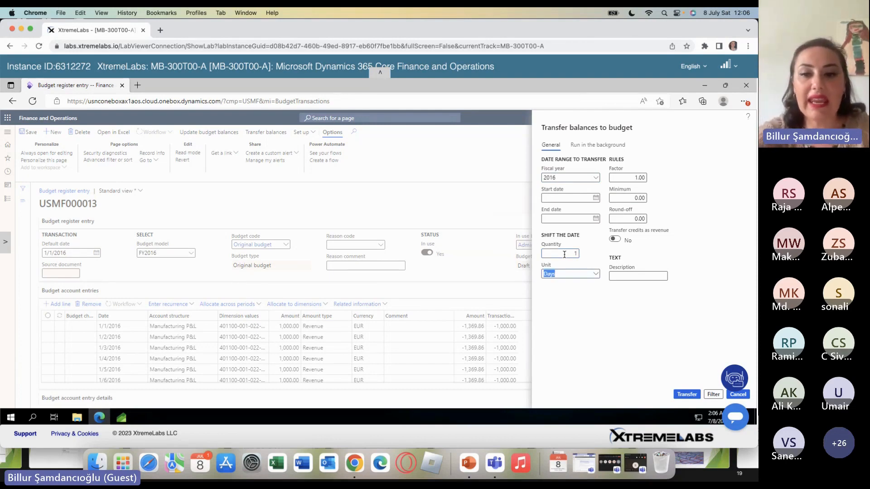
click(595, 275)
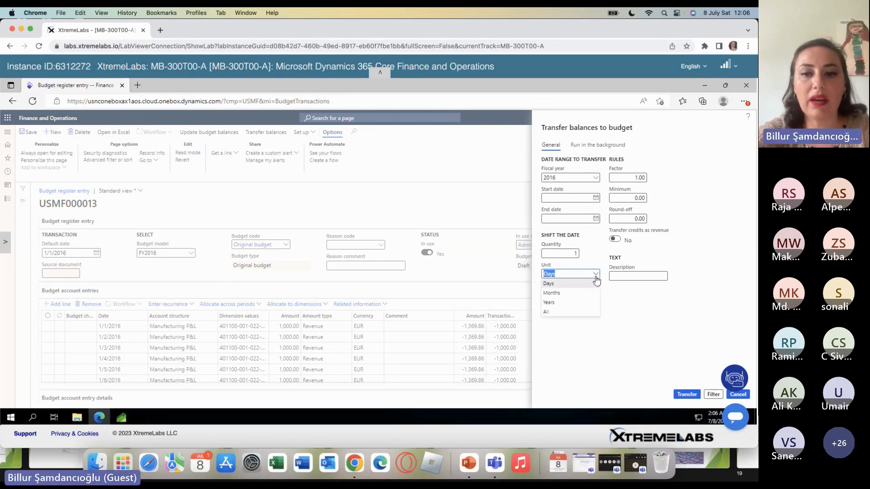
click(557, 302)
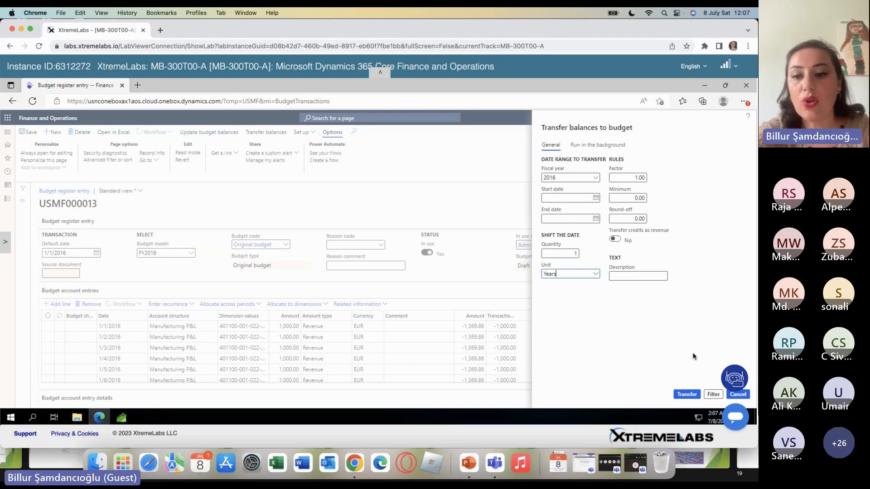
Examine the filter fields for general journal account entries and the factor rule, and cancel the balance transfer
click(714, 394)
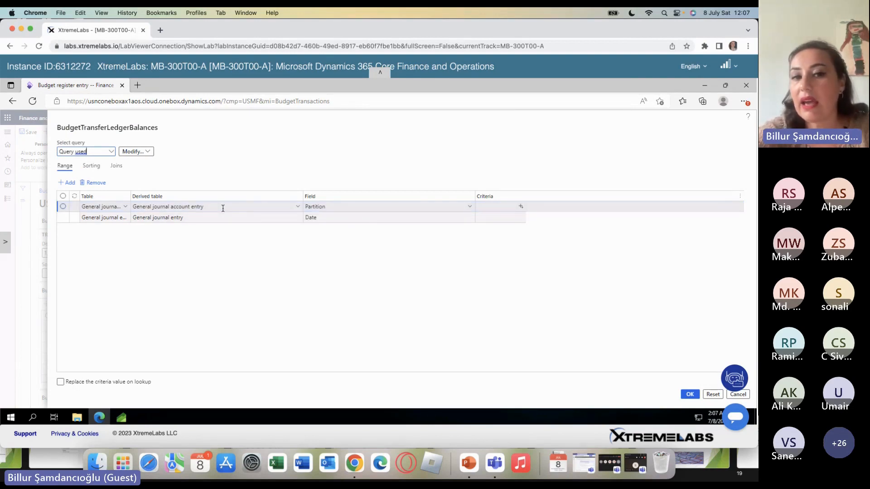
click(471, 209)
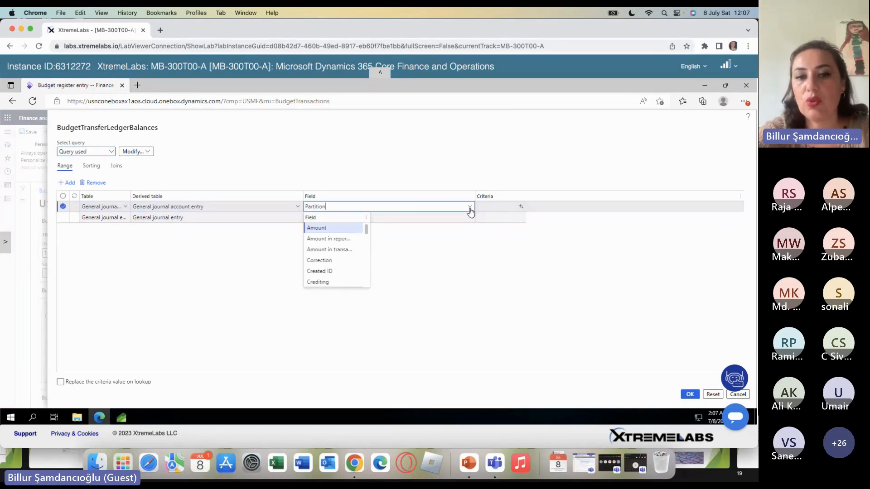
scroll(327, 267, down, 5)
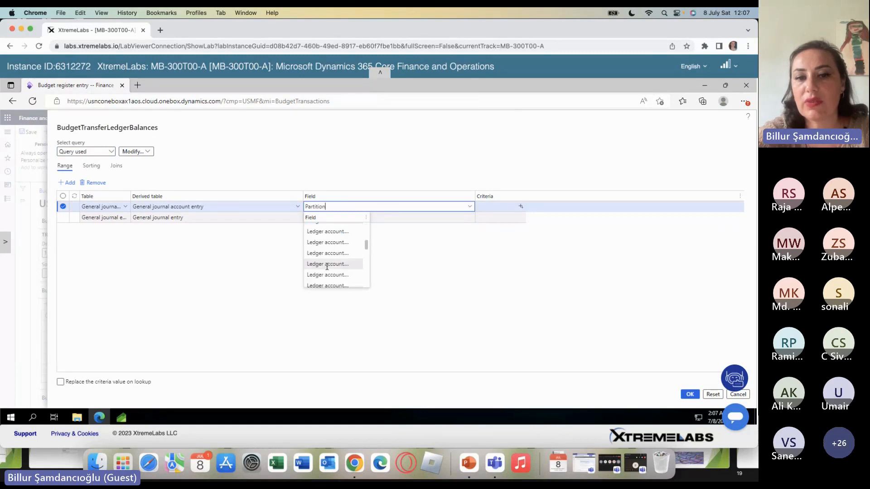
click(738, 394)
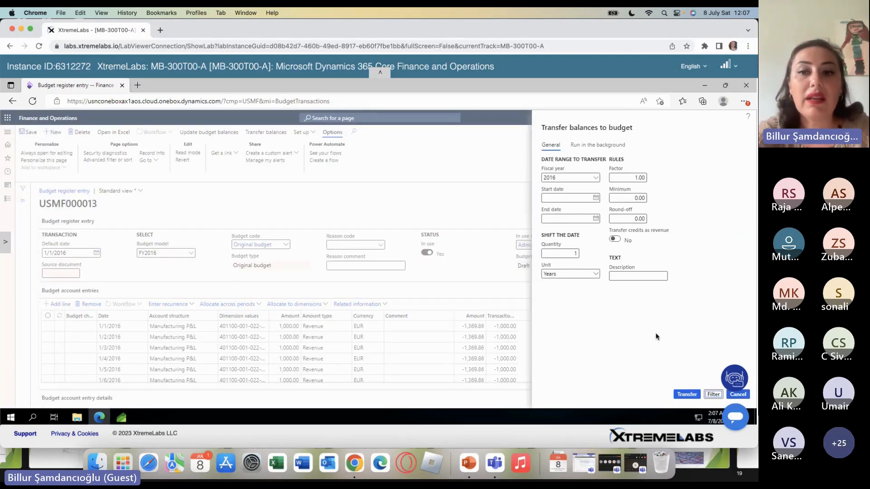
click(628, 179)
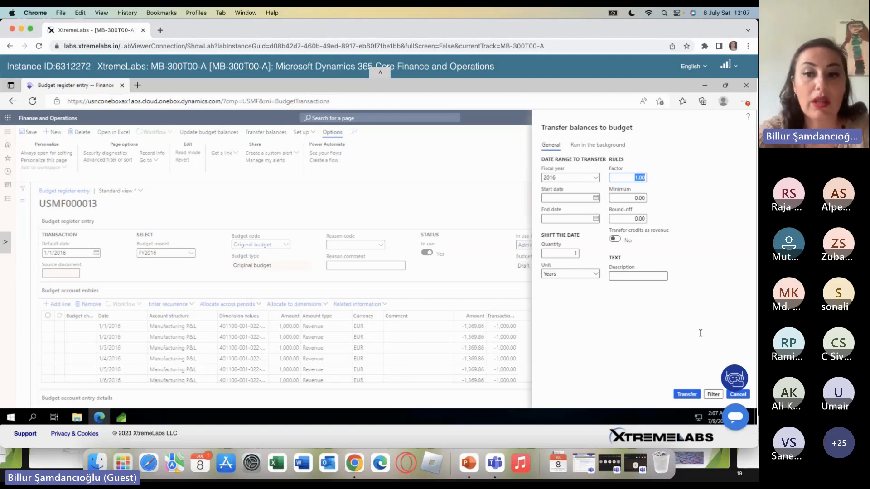
click(738, 394)
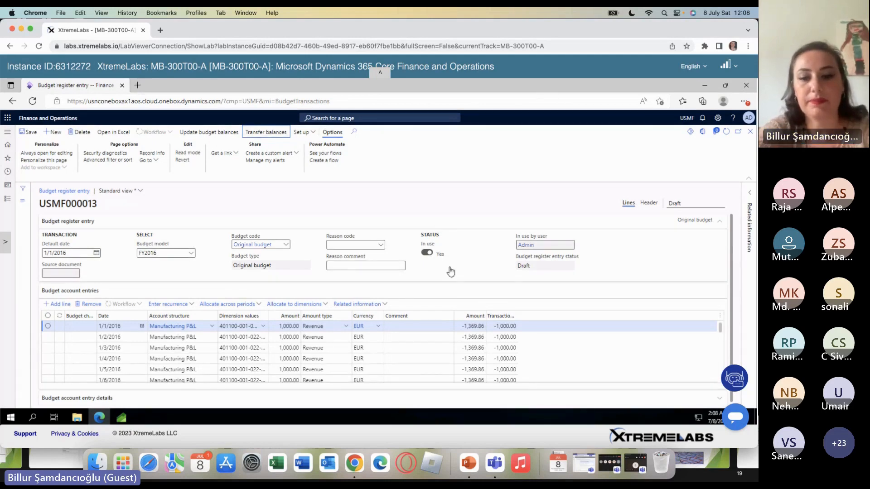
Switch to the PowerPoint presentation to show the Reports slide, and return to Finance and Operations in Chrome
click(469, 463)
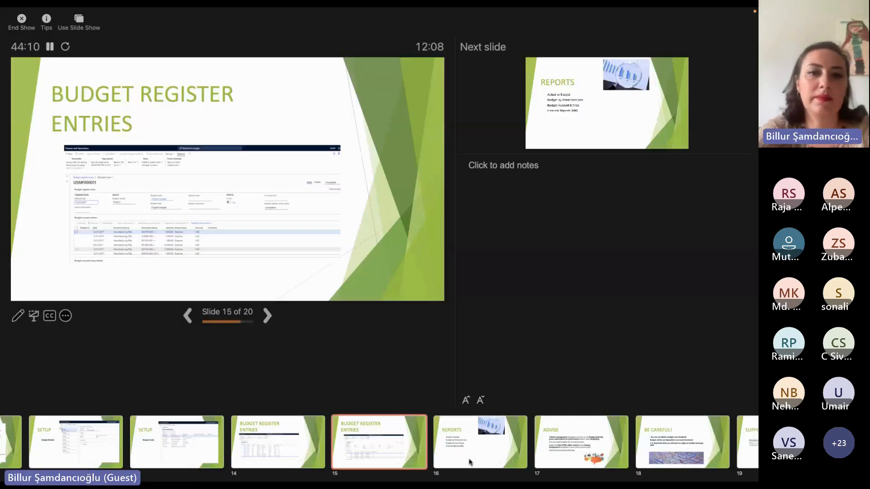
click(469, 463)
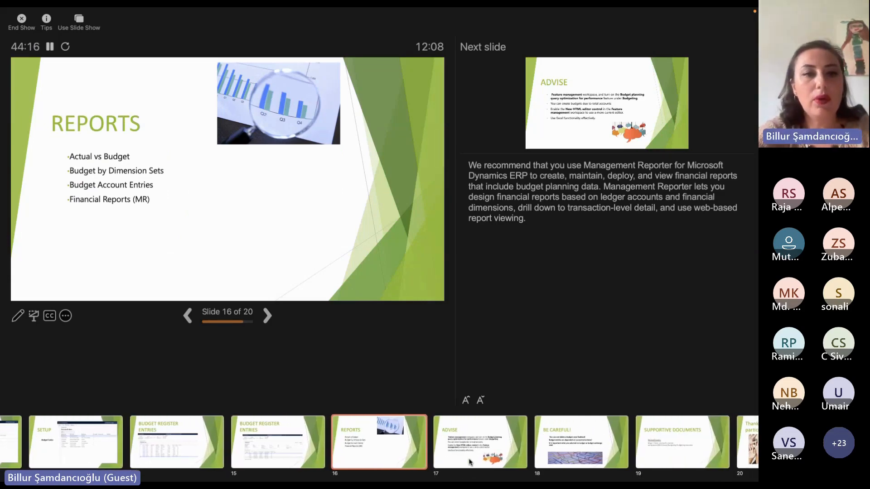
key(super+Tab)
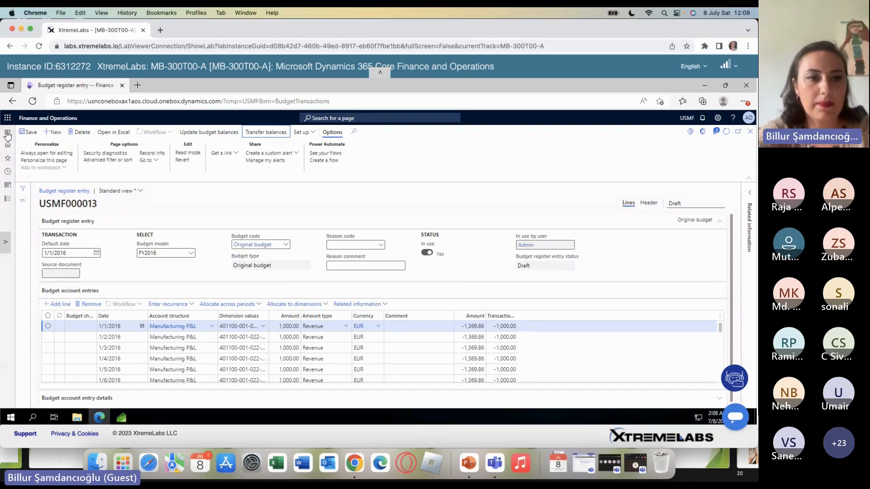
Open the Actual vs. budget inquiry and set financial dimension set Business Unit and budget model FY2015
click(7, 198)
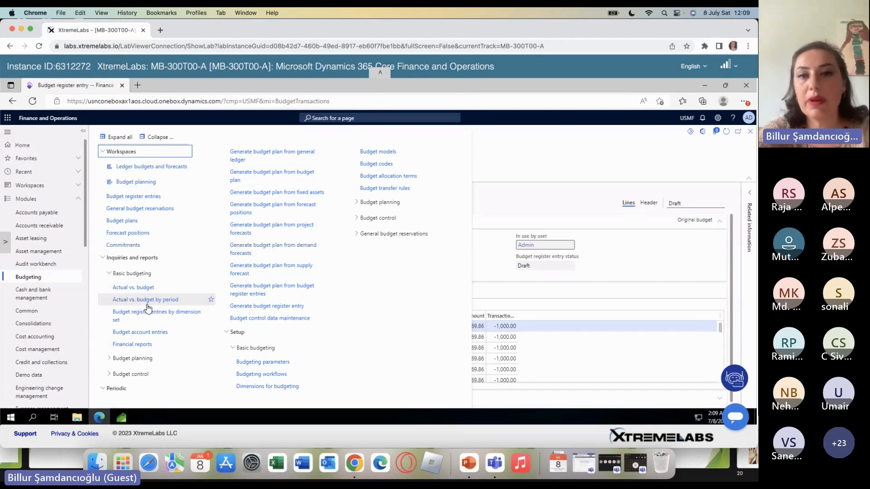
click(131, 288)
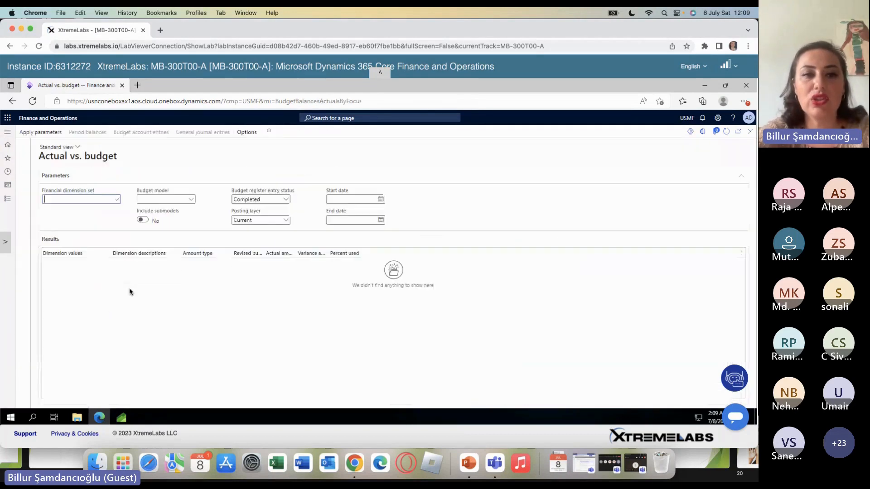
click(119, 198)
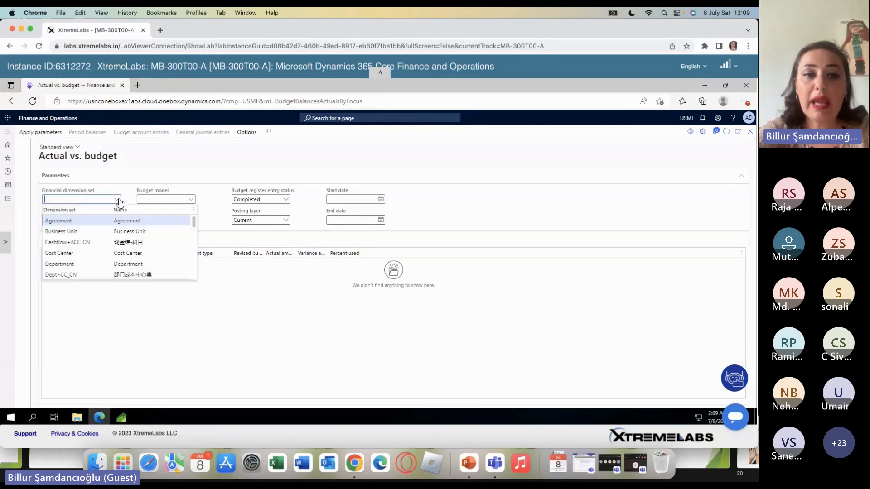
click(74, 231)
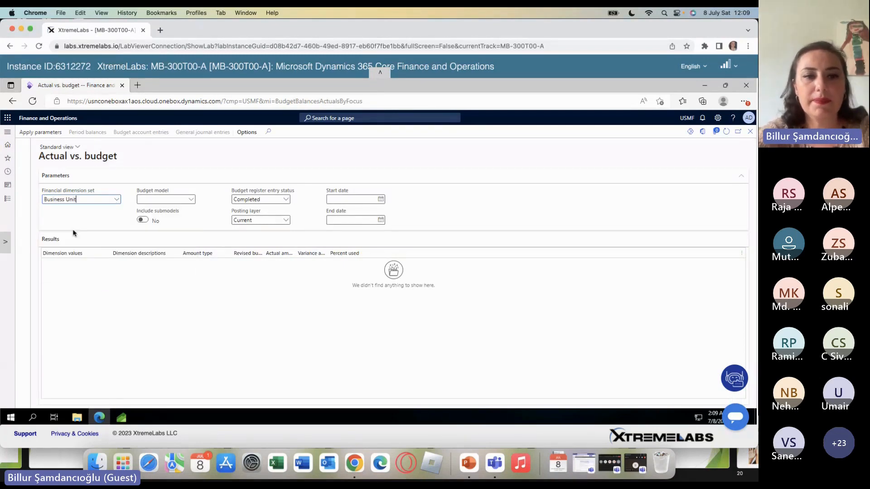
click(190, 199)
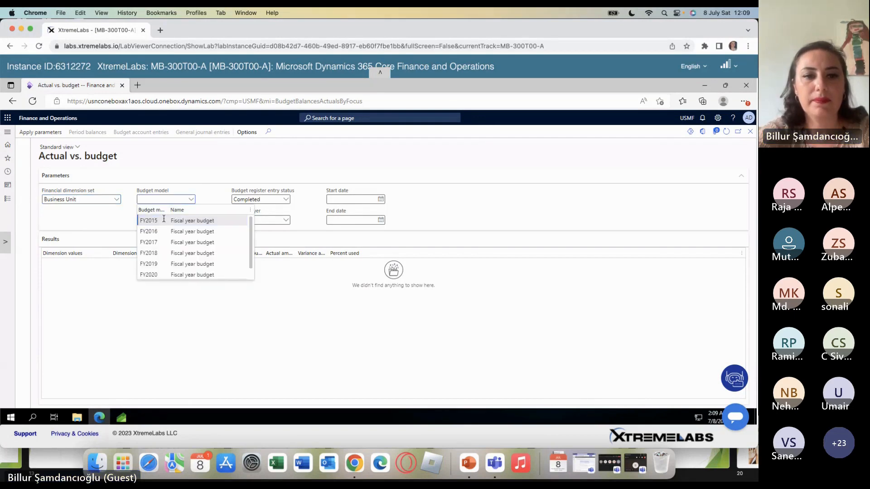
click(164, 221)
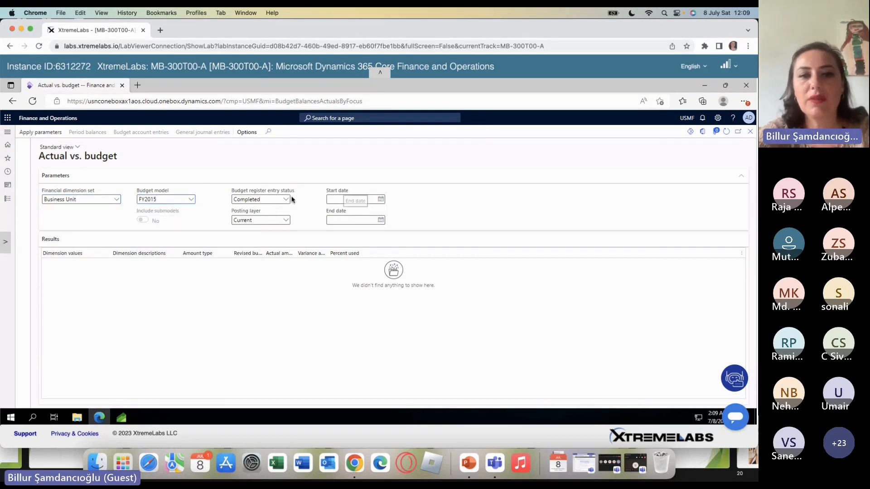
Run the Actual vs. budget inquiry with entry status Completed, and widen the results' budget, actual and variance amount columns
click(286, 200)
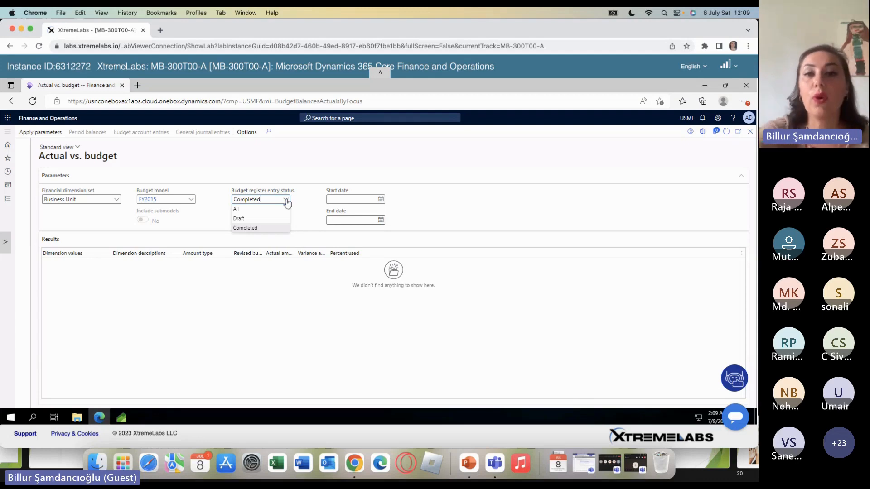
click(287, 202)
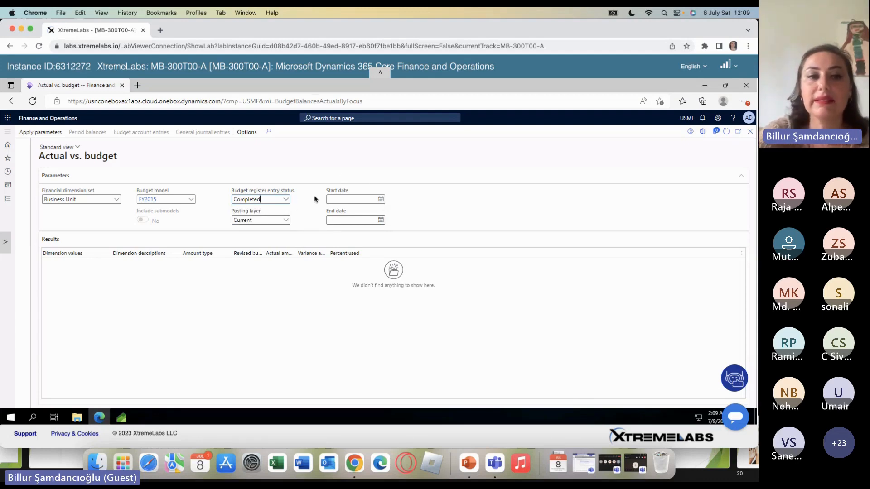
click(41, 132)
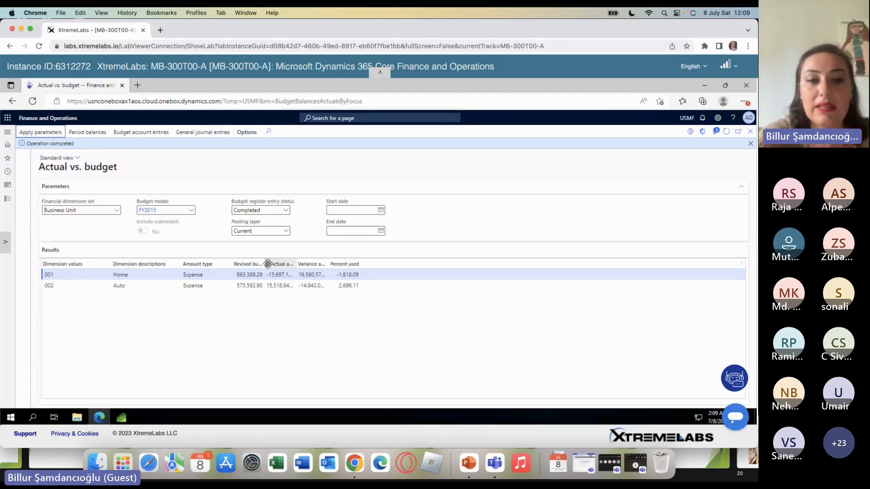
drag(265, 263, 474, 266)
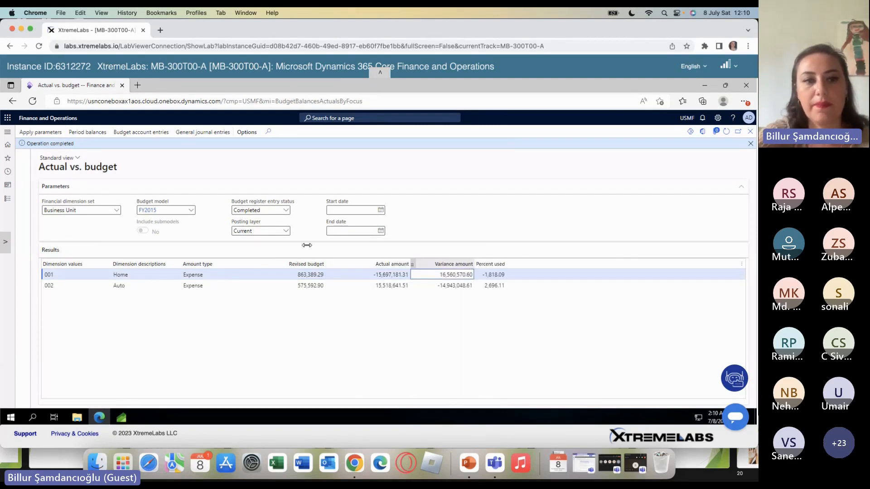
Open the Budget register entries by dimension set inquiry and set dimension set Cost Center and budget model FY2015
click(7, 133)
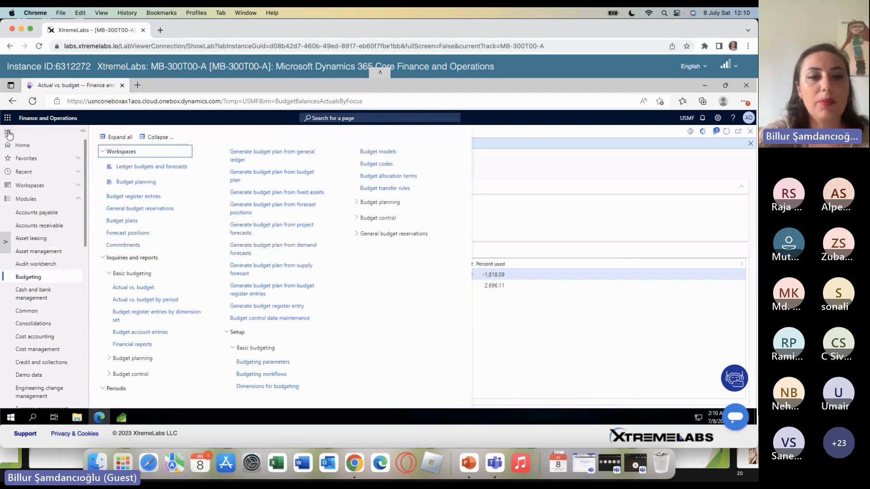
click(134, 319)
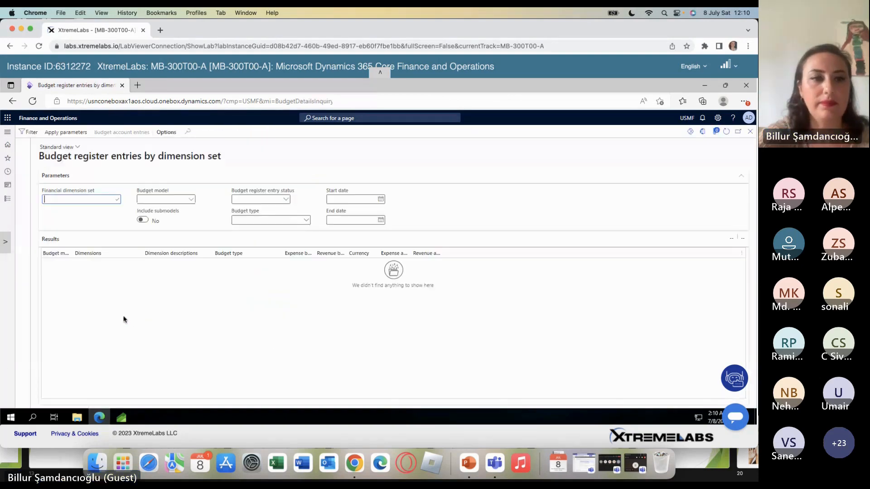
click(116, 199)
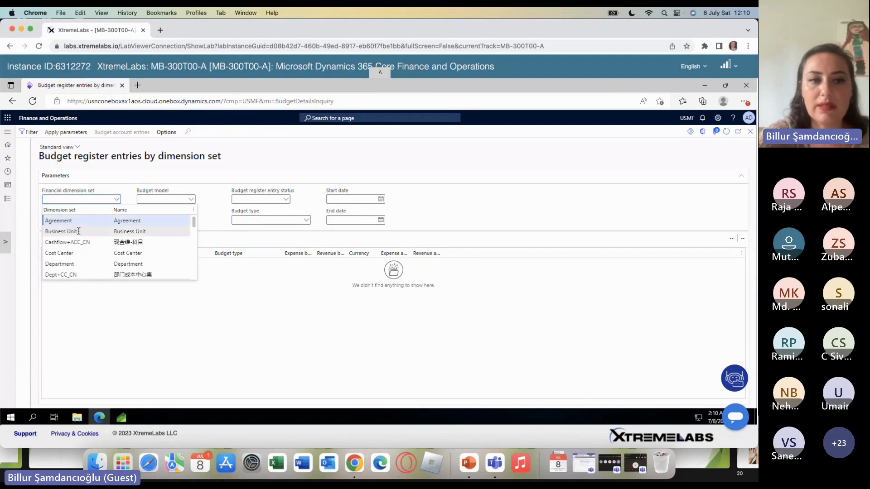
click(77, 253)
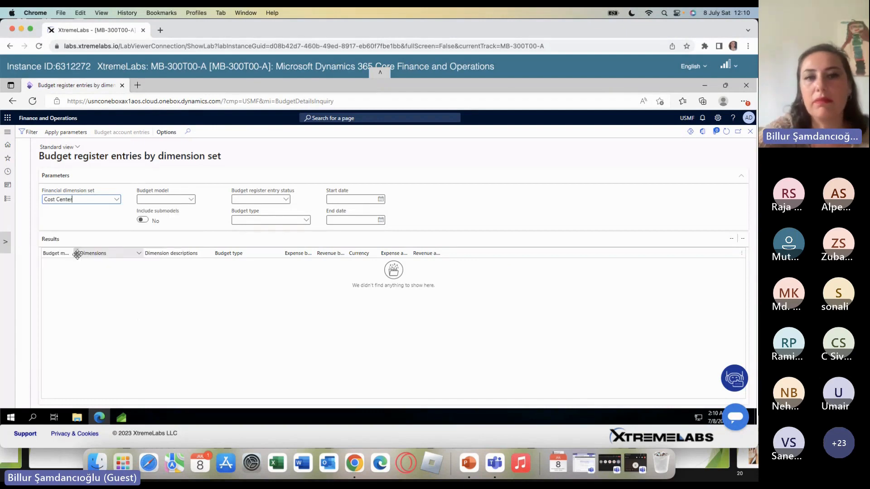
click(192, 200)
click(159, 220)
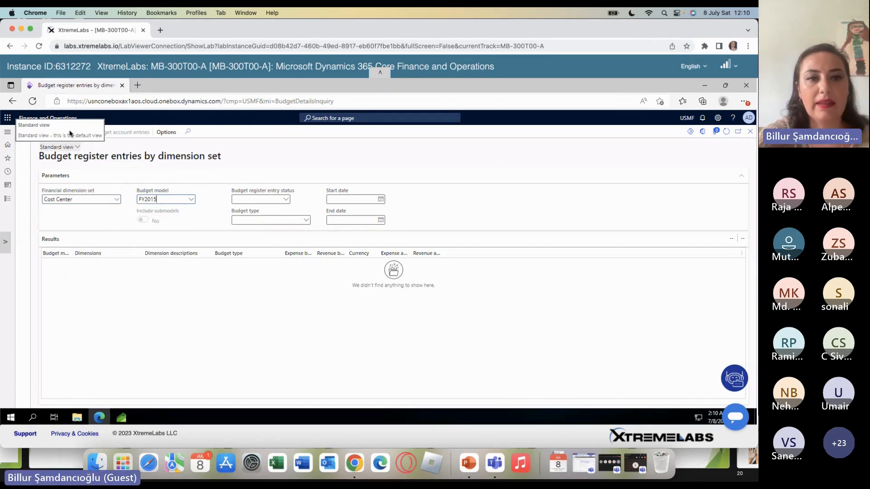
Set the budget register entry status to All, leave the budget type blank, and apply the inquiry parameters
click(287, 200)
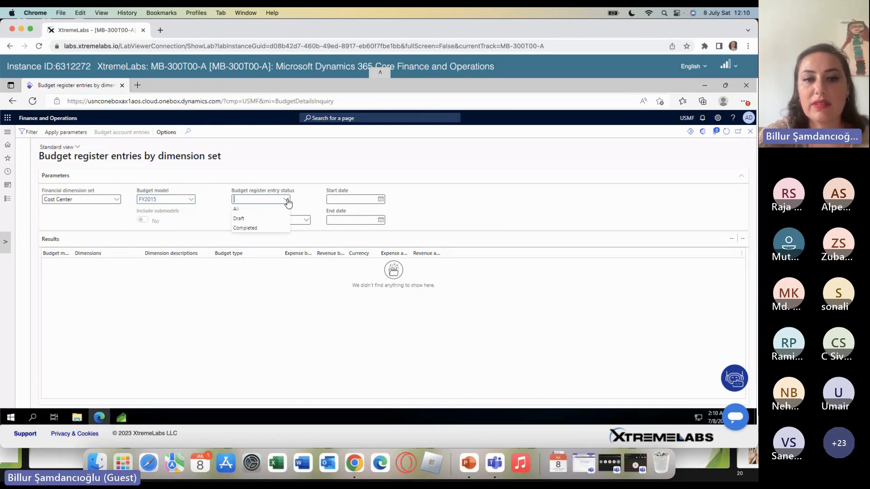
click(279, 209)
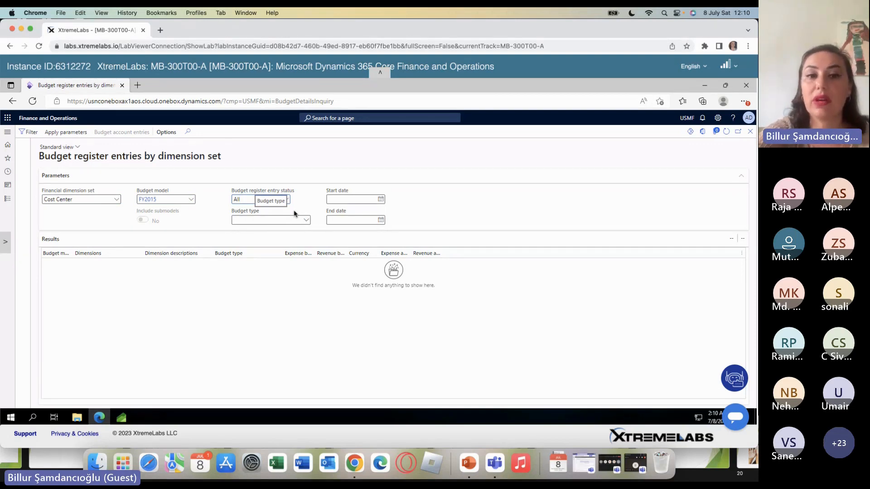
click(308, 222)
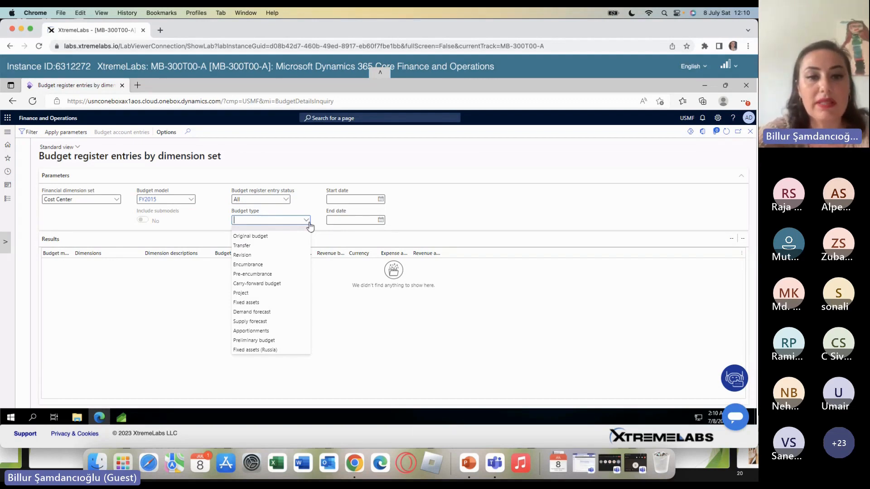
click(307, 222)
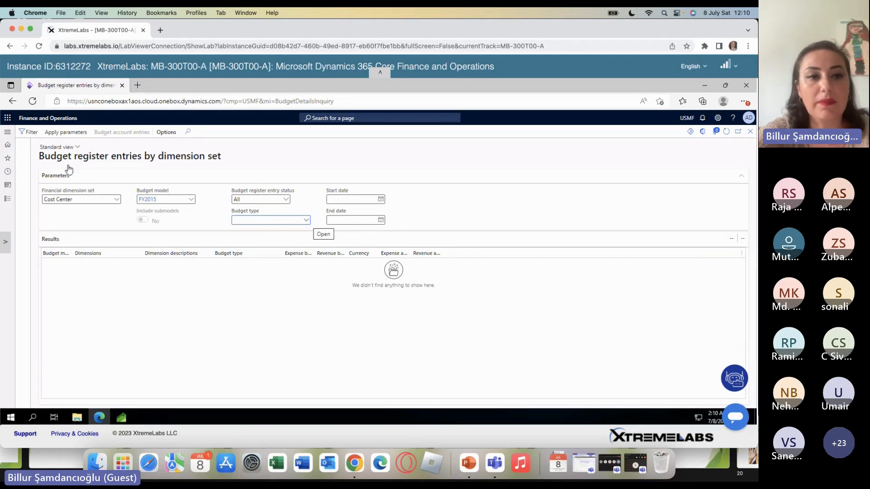
click(63, 132)
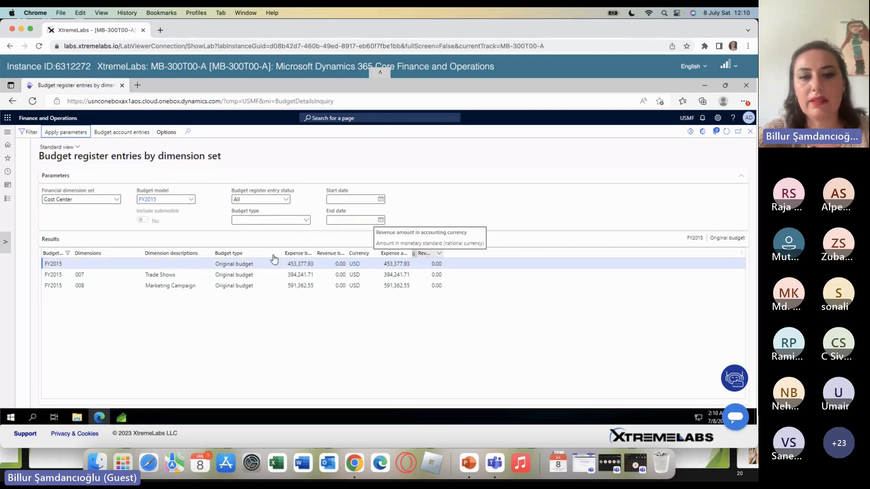
Open the Budget account entries inquiry and apply its parameters with budget model FY2015
click(8, 133)
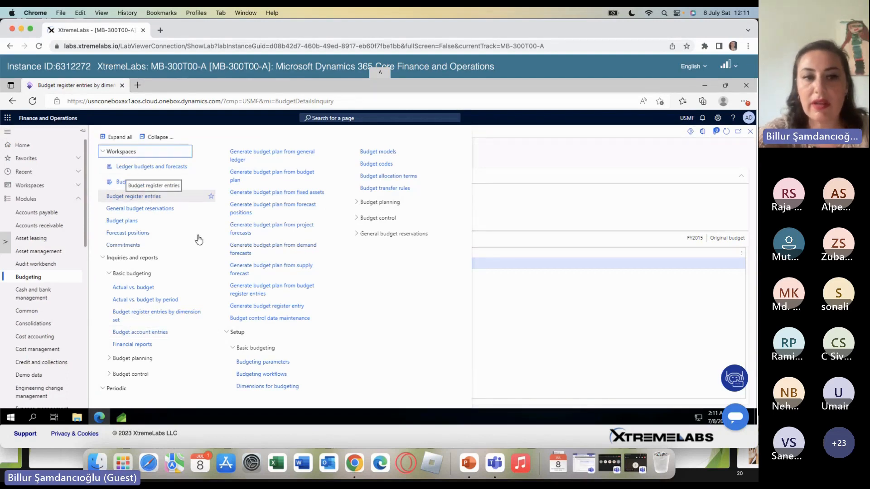
click(167, 334)
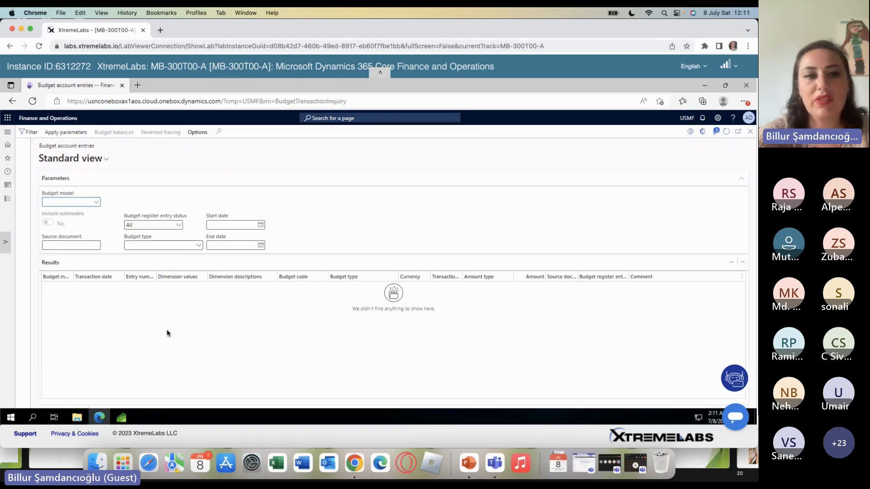
click(97, 203)
click(71, 224)
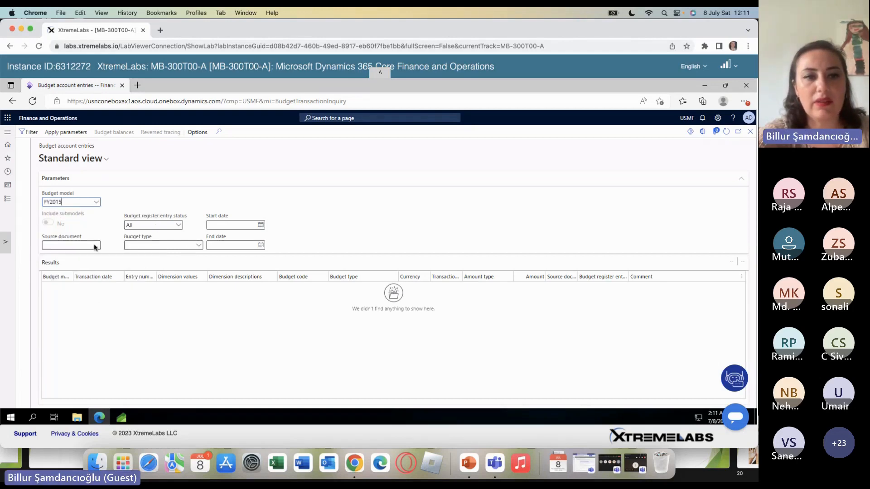
click(77, 134)
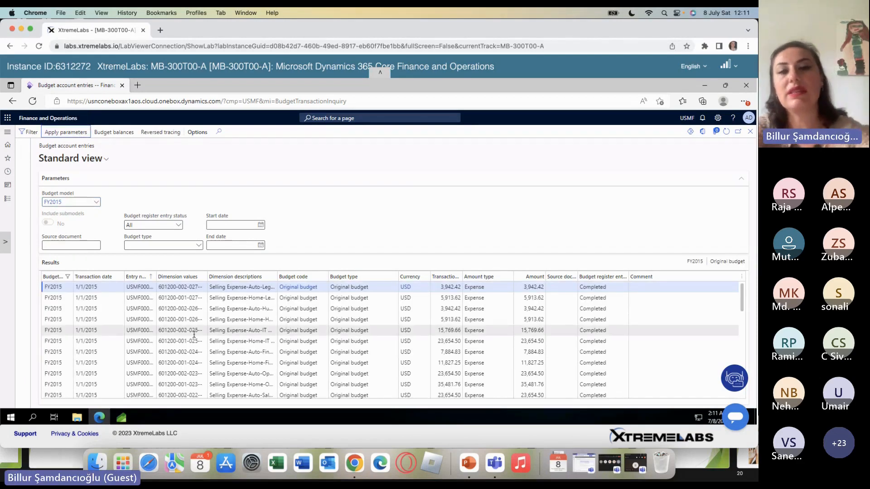
mouse_move(194, 334)
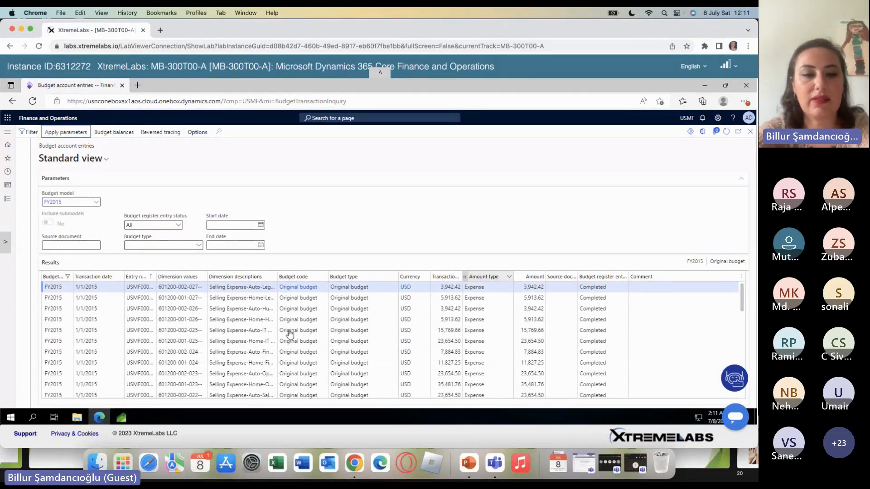
Open the 1/31/2017 Actual vs Budget - Default financial report, drill into All Accounts, and close the report
click(8, 132)
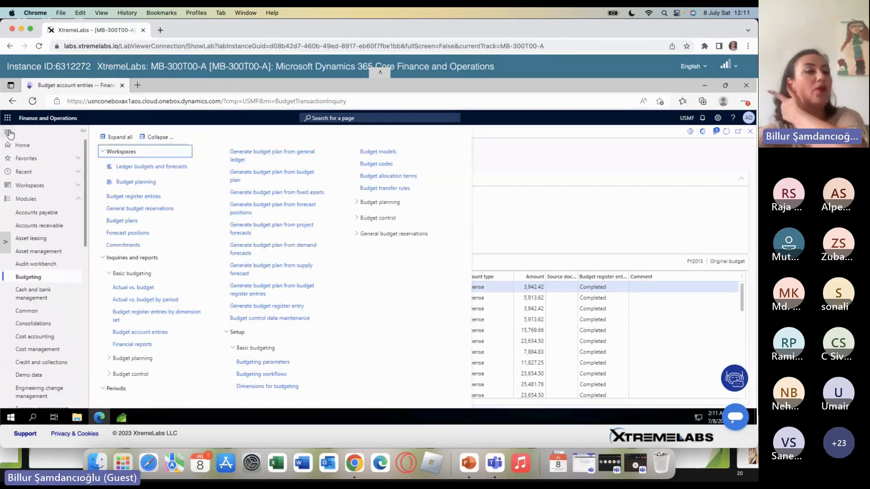
click(137, 346)
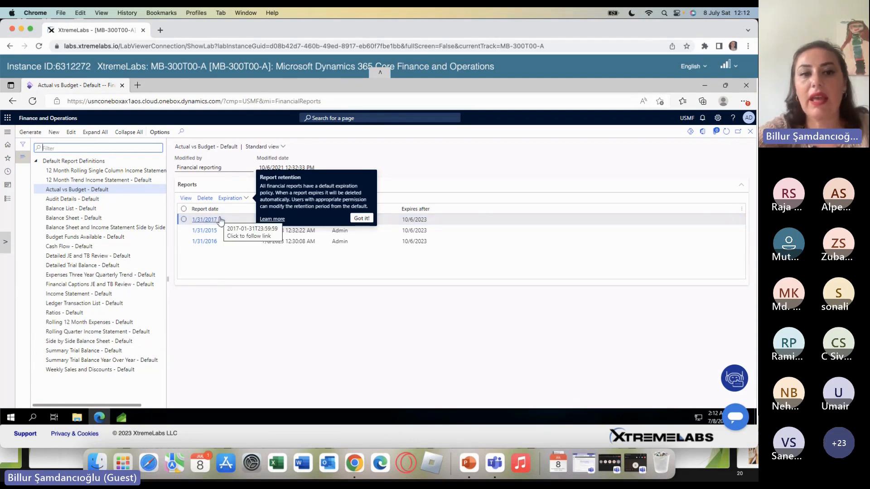
click(186, 198)
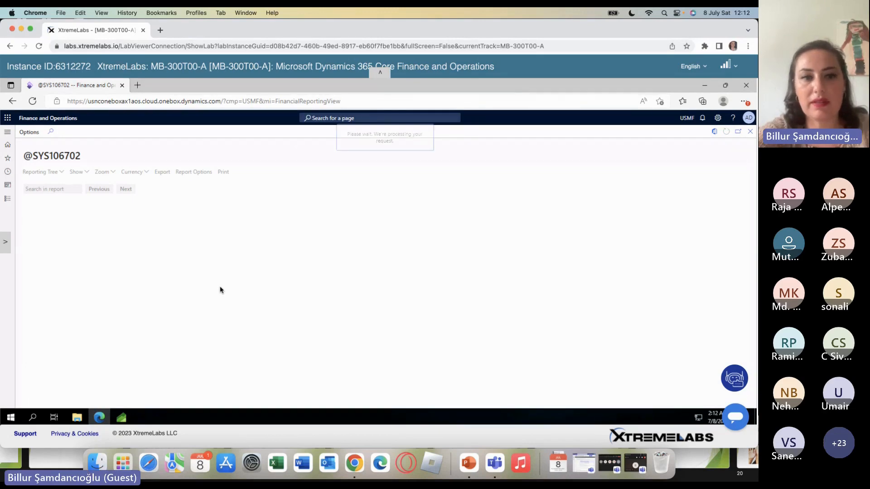
double_click(41, 260)
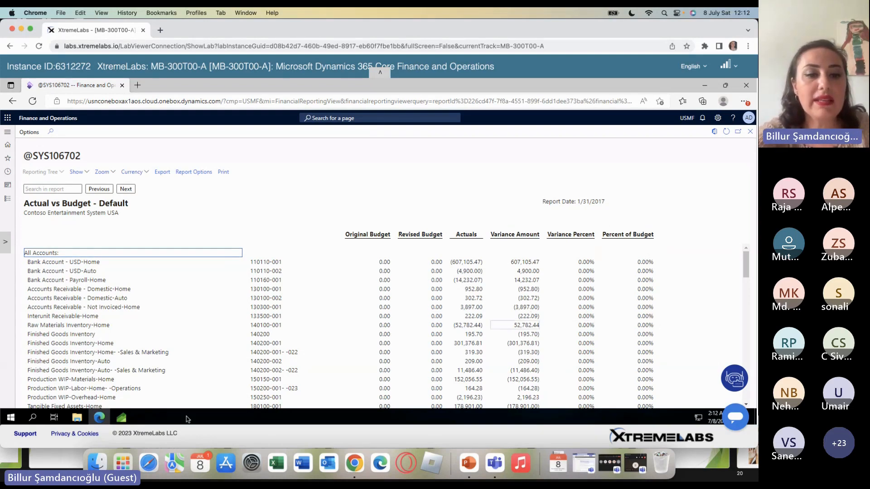
mouse_move(121, 417)
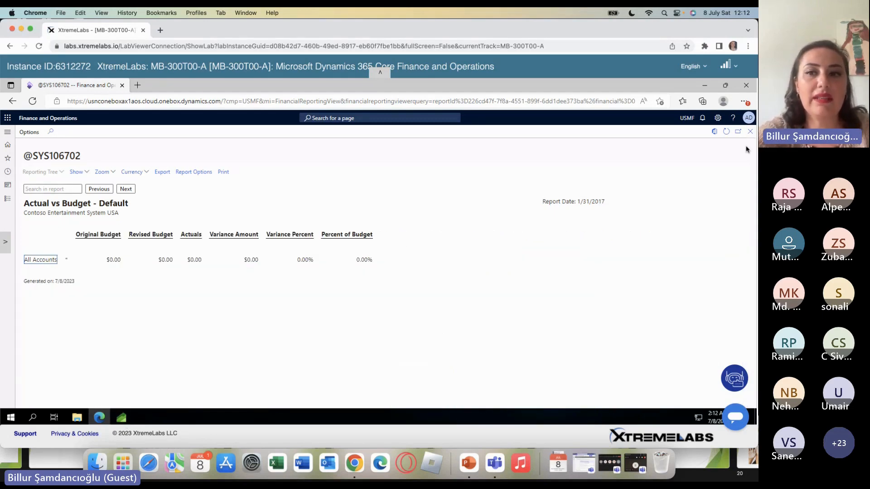
click(752, 132)
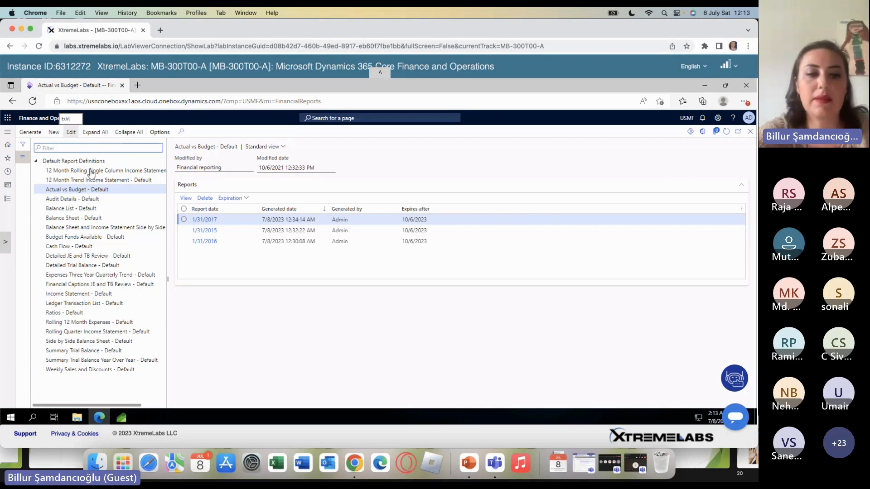
Switch to the financial report designer and examine the column type options for the Original Budget column
click(122, 418)
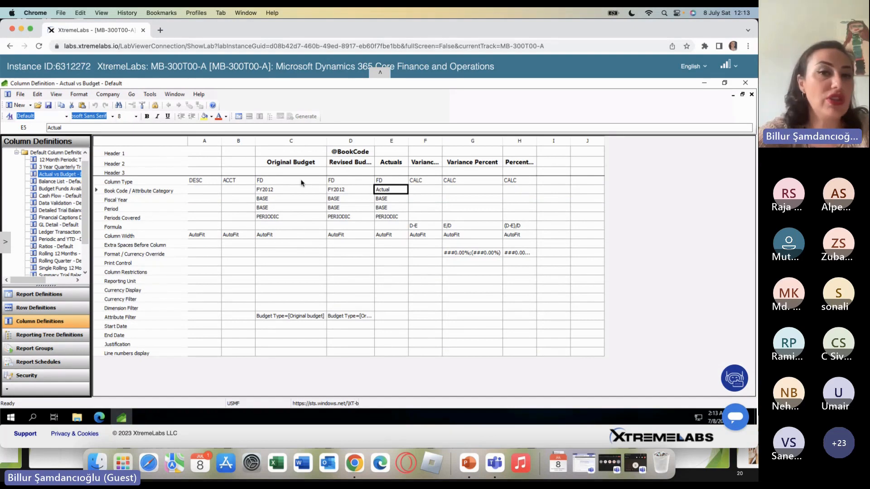
click(273, 183)
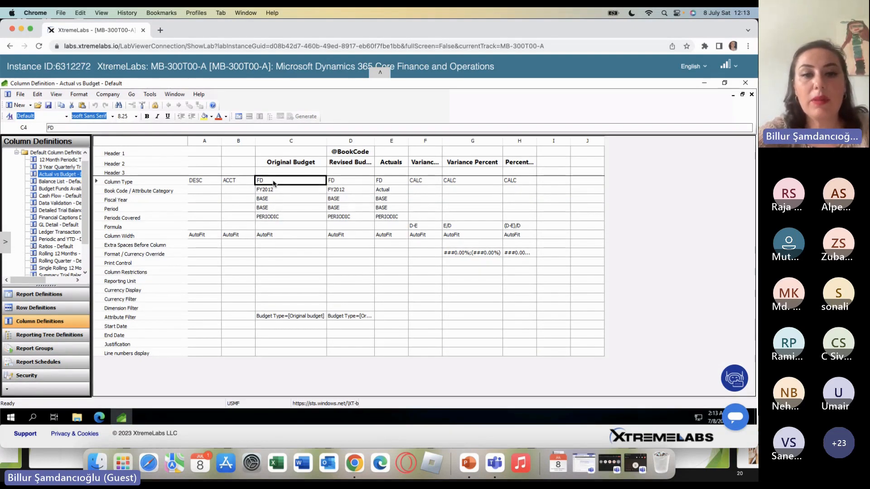
click(311, 180)
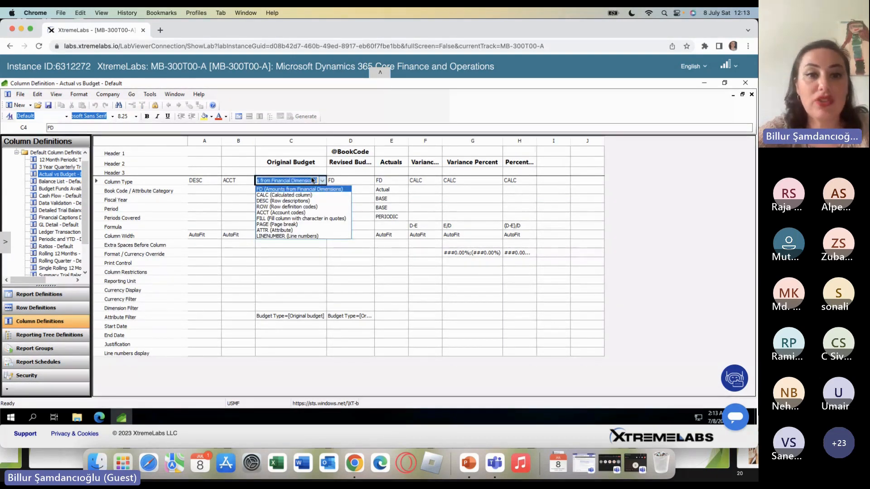
click(323, 181)
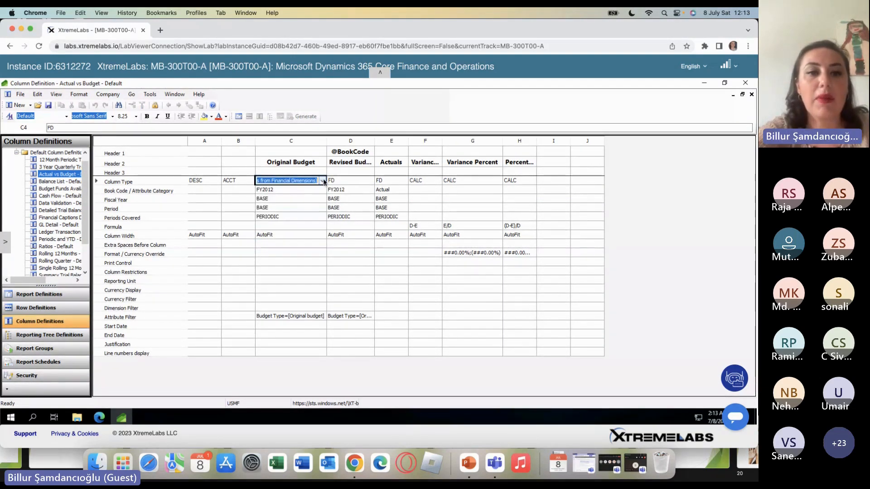
Examine the book code options and the fiscal year setting of the Original Budget column
click(282, 191)
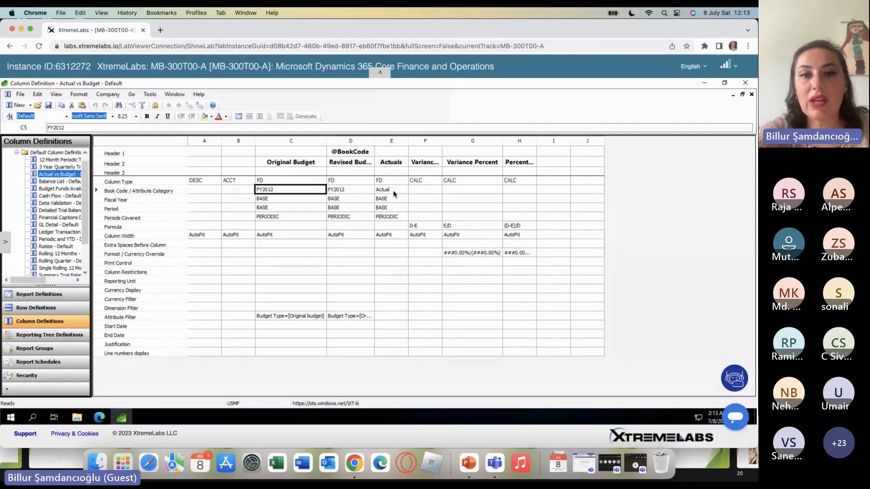
click(282, 192)
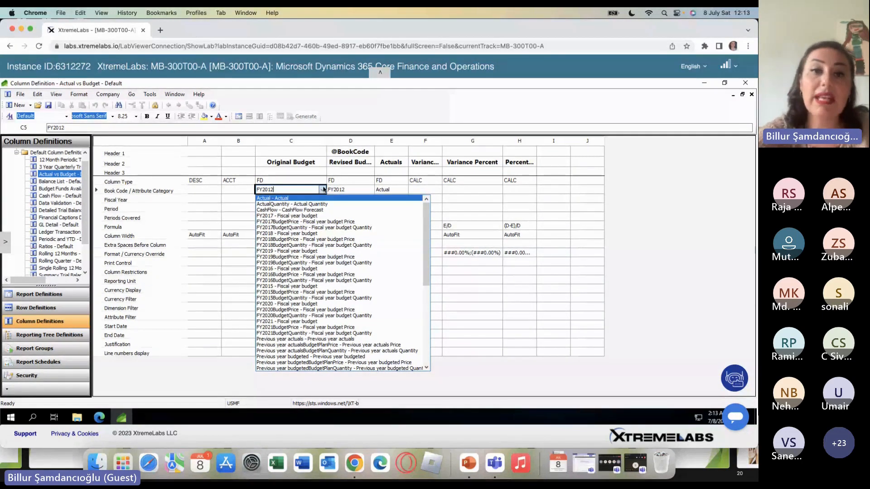
click(323, 190)
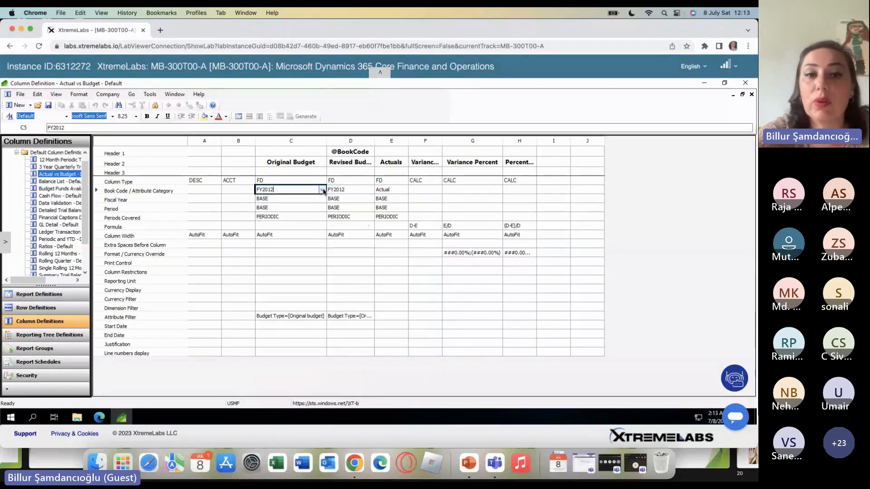
click(265, 202)
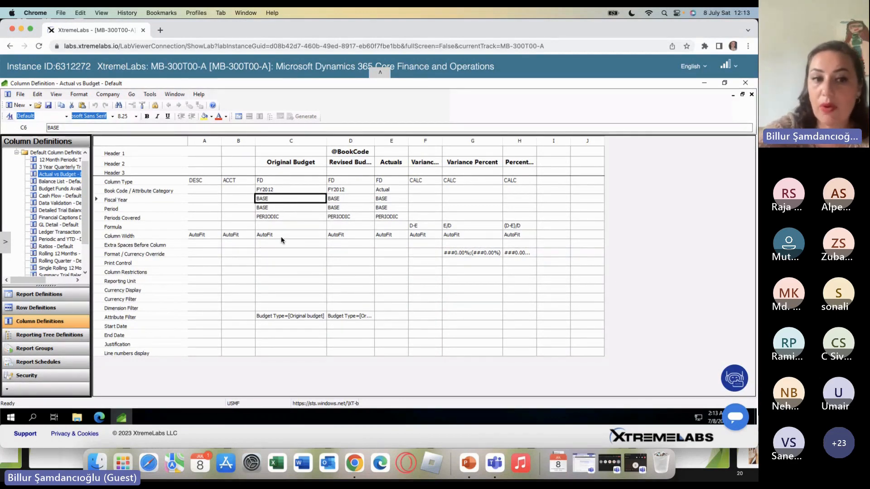
Examine the attribute filter of the Original Budget column and close it without changes
click(287, 319)
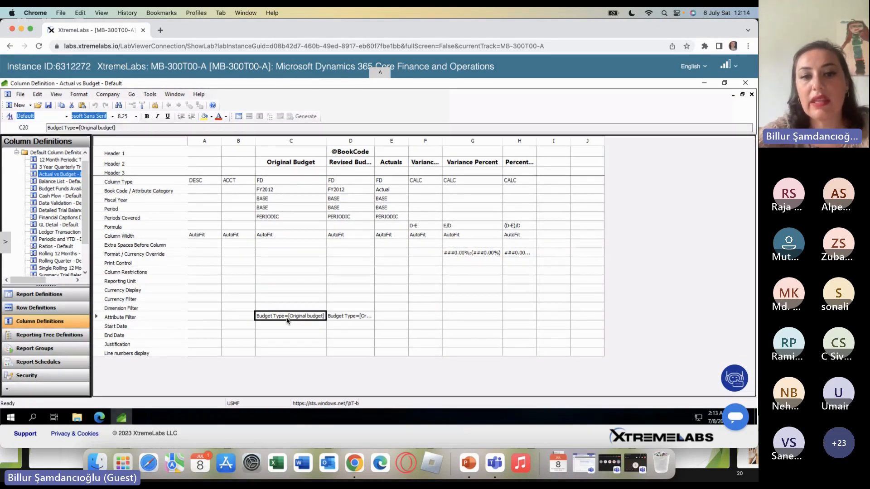
click(286, 319)
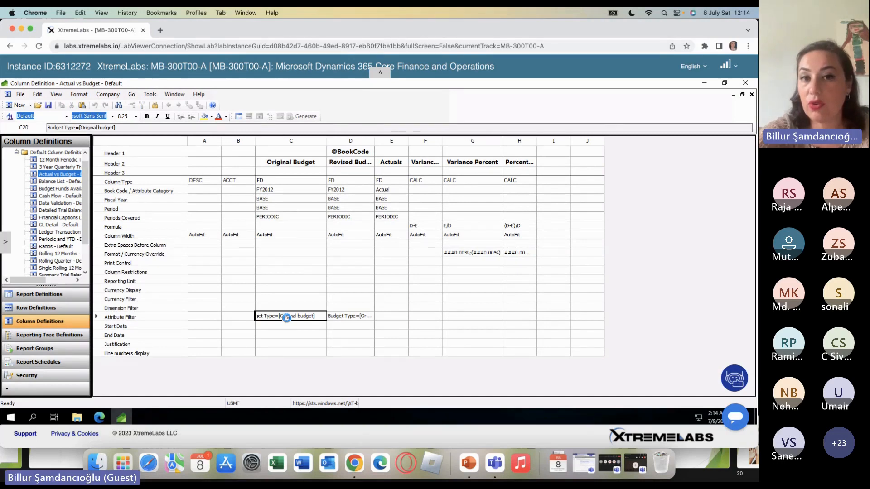
double_click(286, 318)
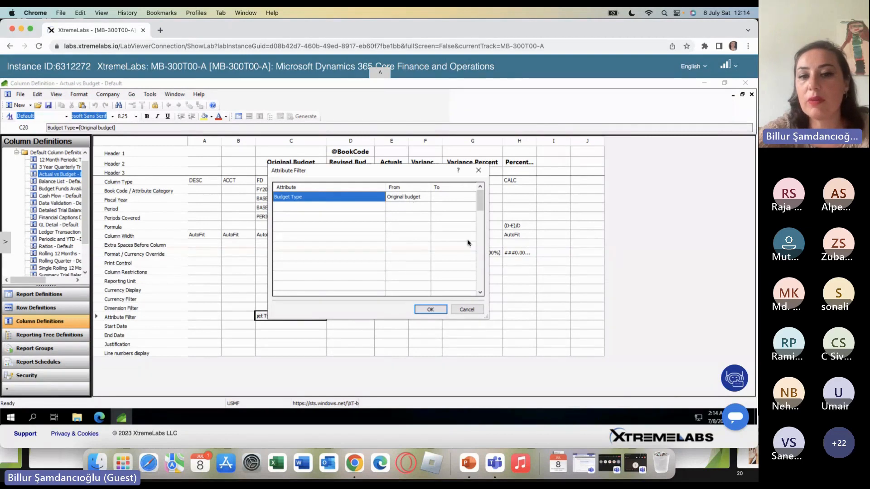
click(466, 310)
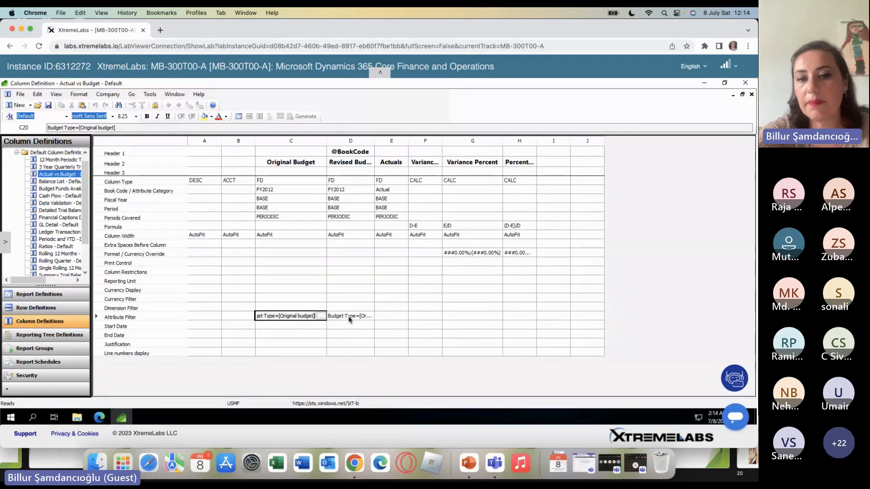
Examine the Revised Budget column's attribute filter and the list of available filter attributes, and close it without changes
click(347, 319)
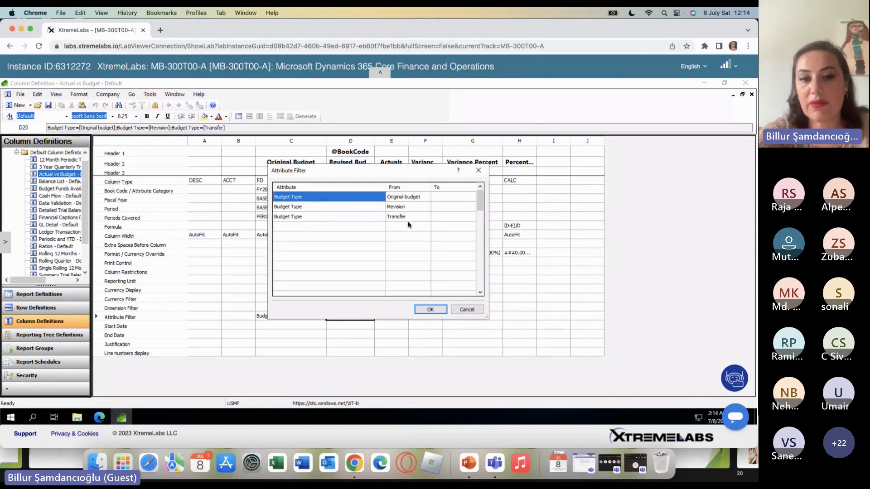
click(376, 227)
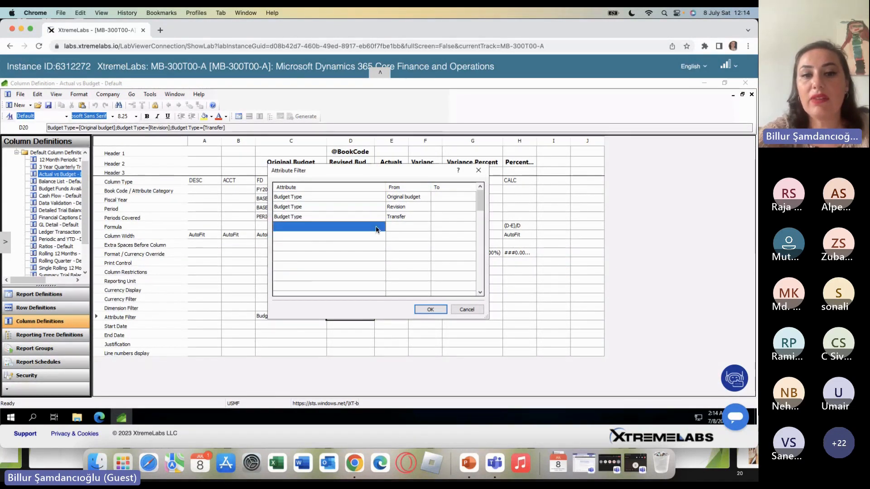
click(376, 227)
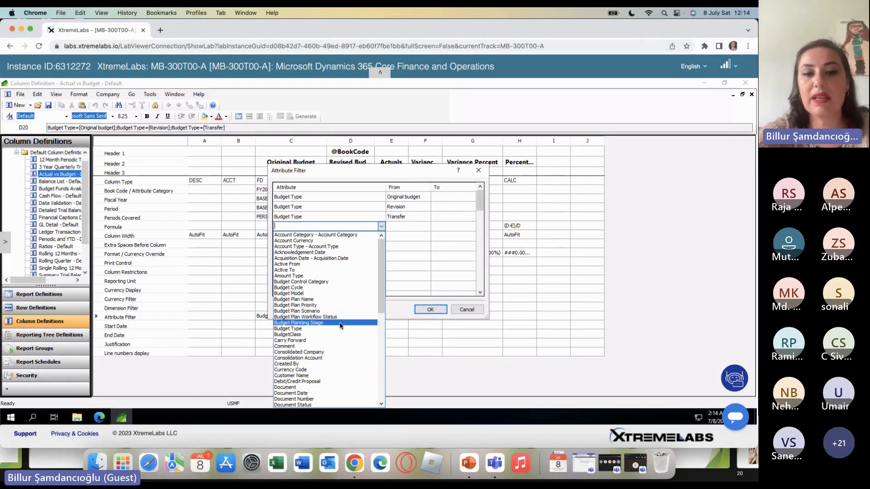
click(381, 226)
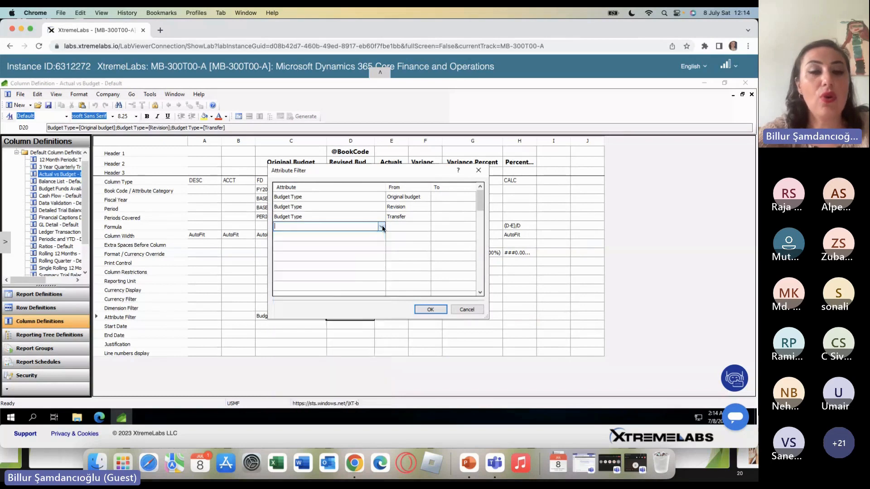
click(467, 311)
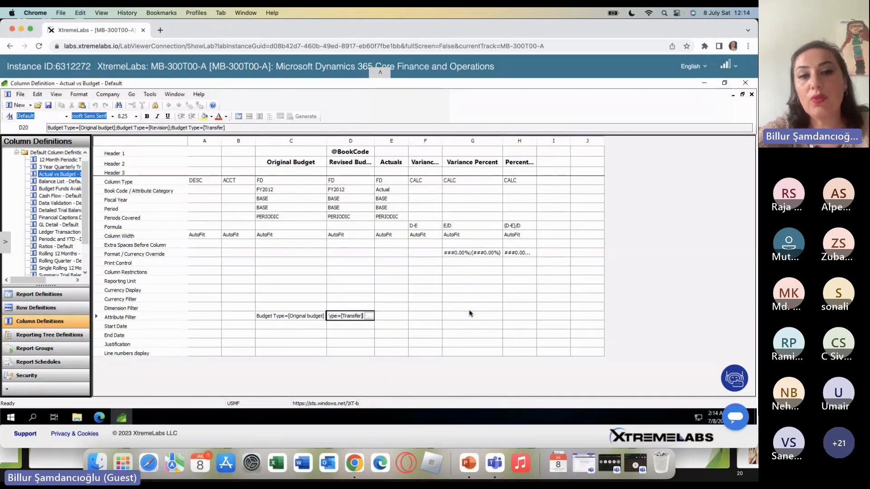
click(300, 228)
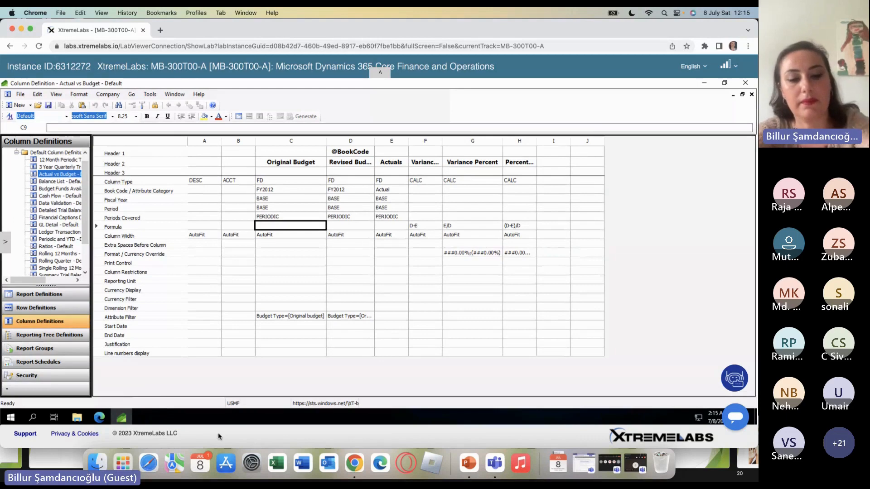
Switch to the PowerPoint slide show and advance from the Reports slide to the Advise slide
key(Right)
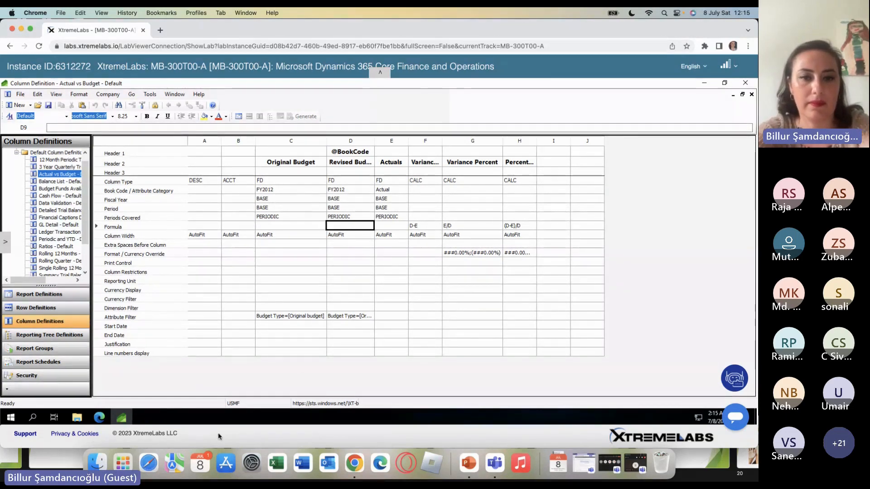
key(super+Tab)
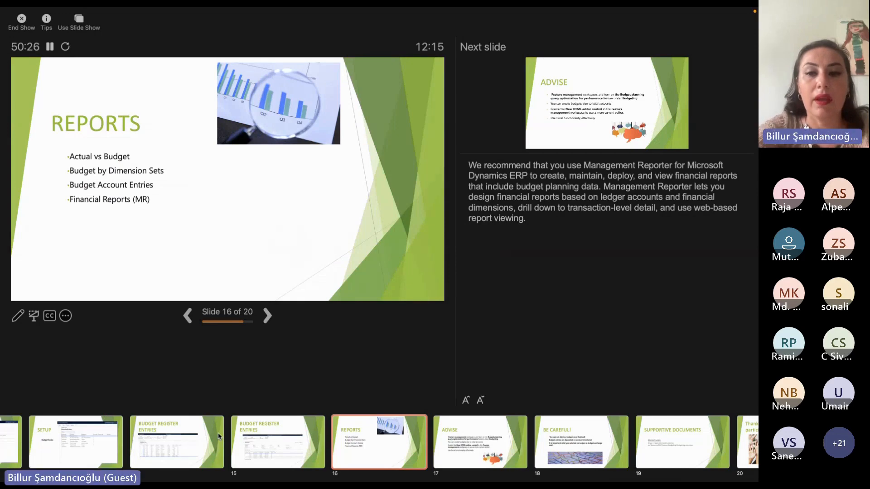
key(Right)
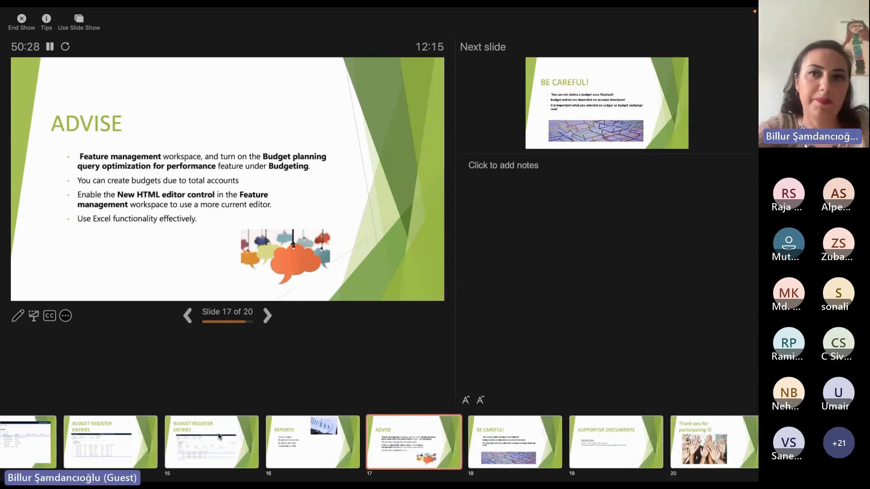